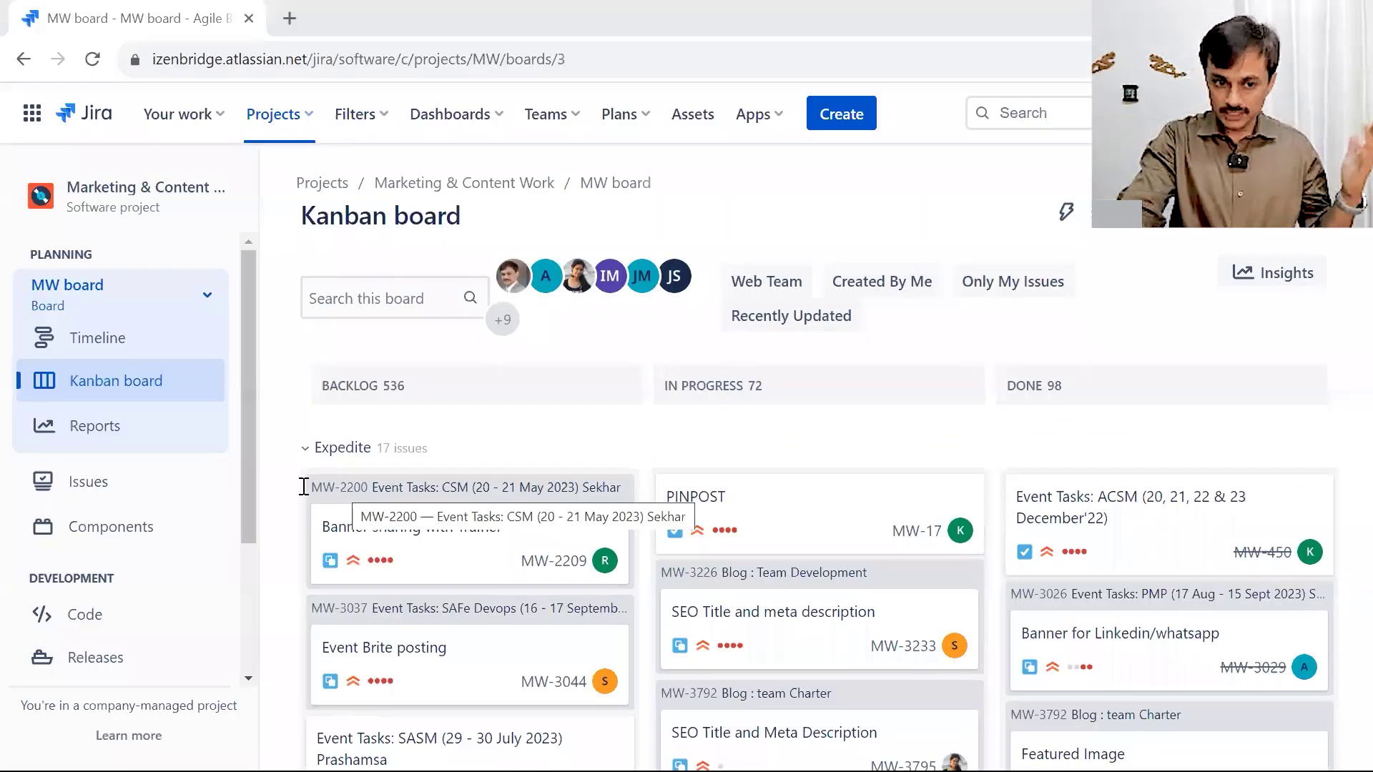
Go from the MW Kanban board to the Marketing & Content Work project's Reports page.
{"action": "left_click", "coordinate": [62, 441]}
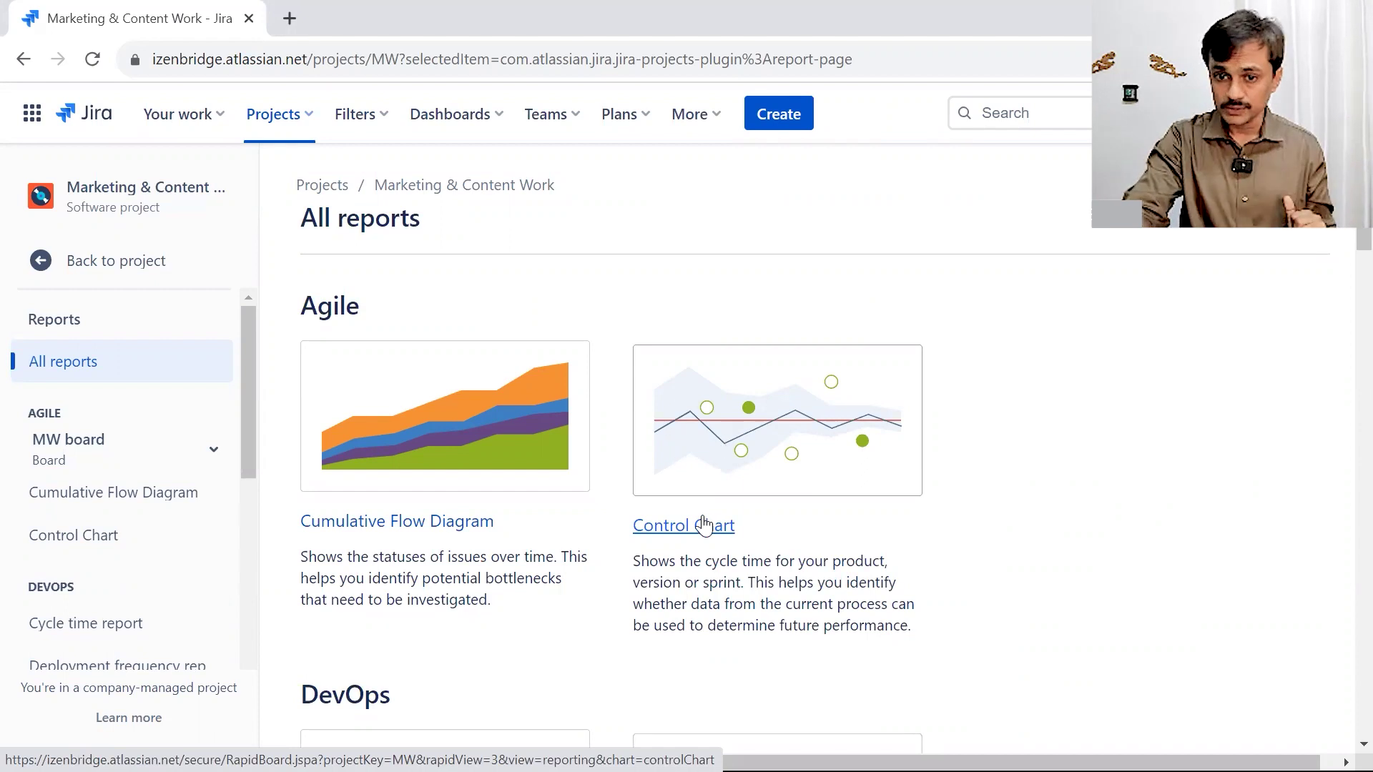
Open the MW board's Control Chart (295 issues) and expand its 'How to read this chart' guide.
{"action": "left_click", "coordinate": [740, 447]}
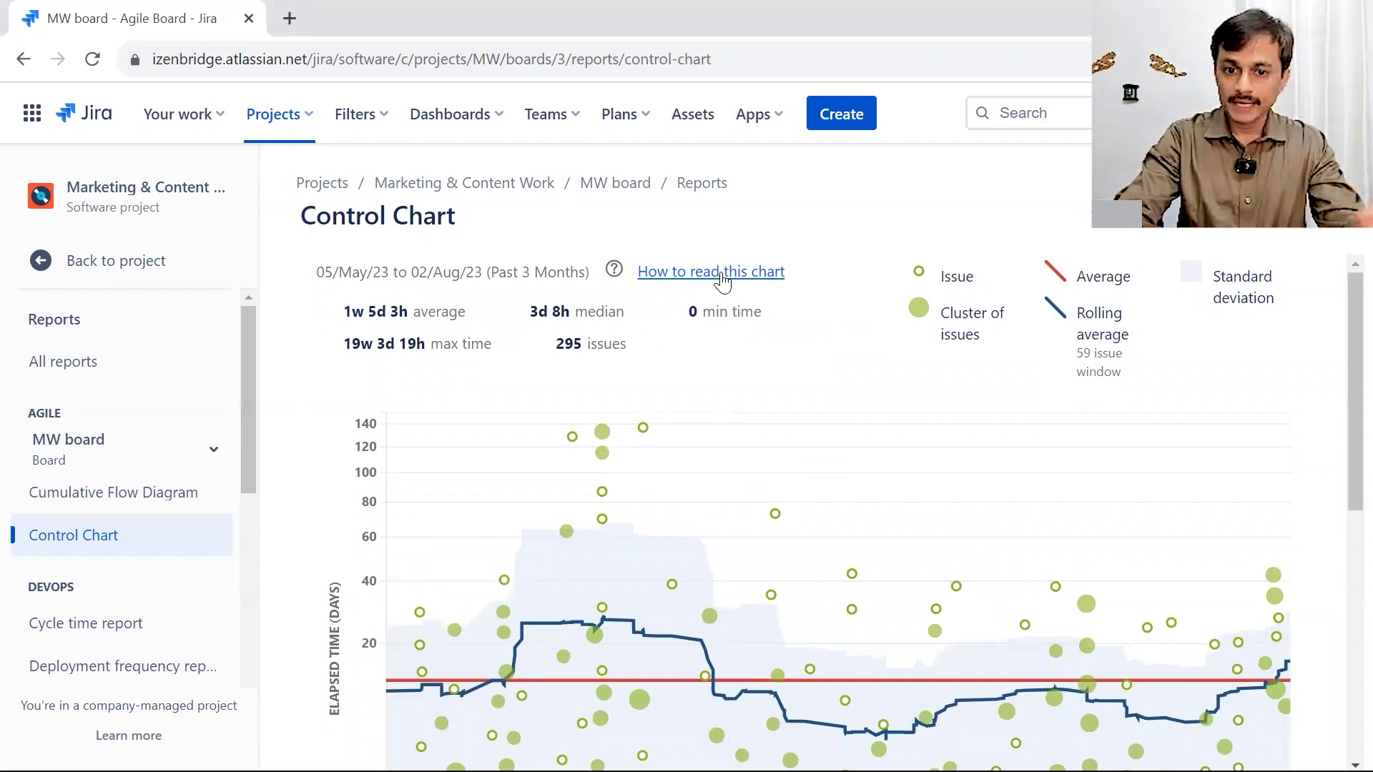
{"action": "left_click", "coordinate": [722, 278]}
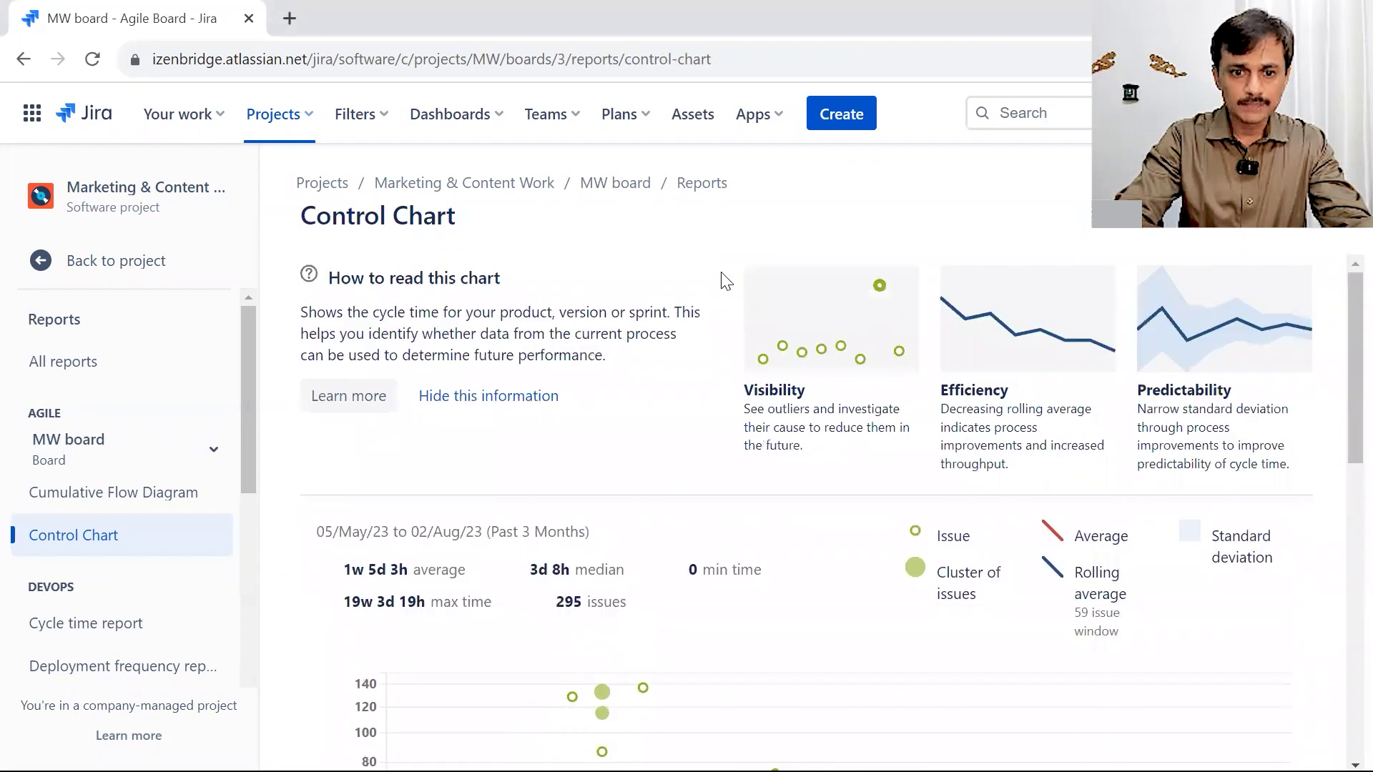
Hide the reading guide and scroll through the 07/May/23–30/Jul/23 chart with its average overlays.
{"action": "left_click", "coordinate": [501, 400]}
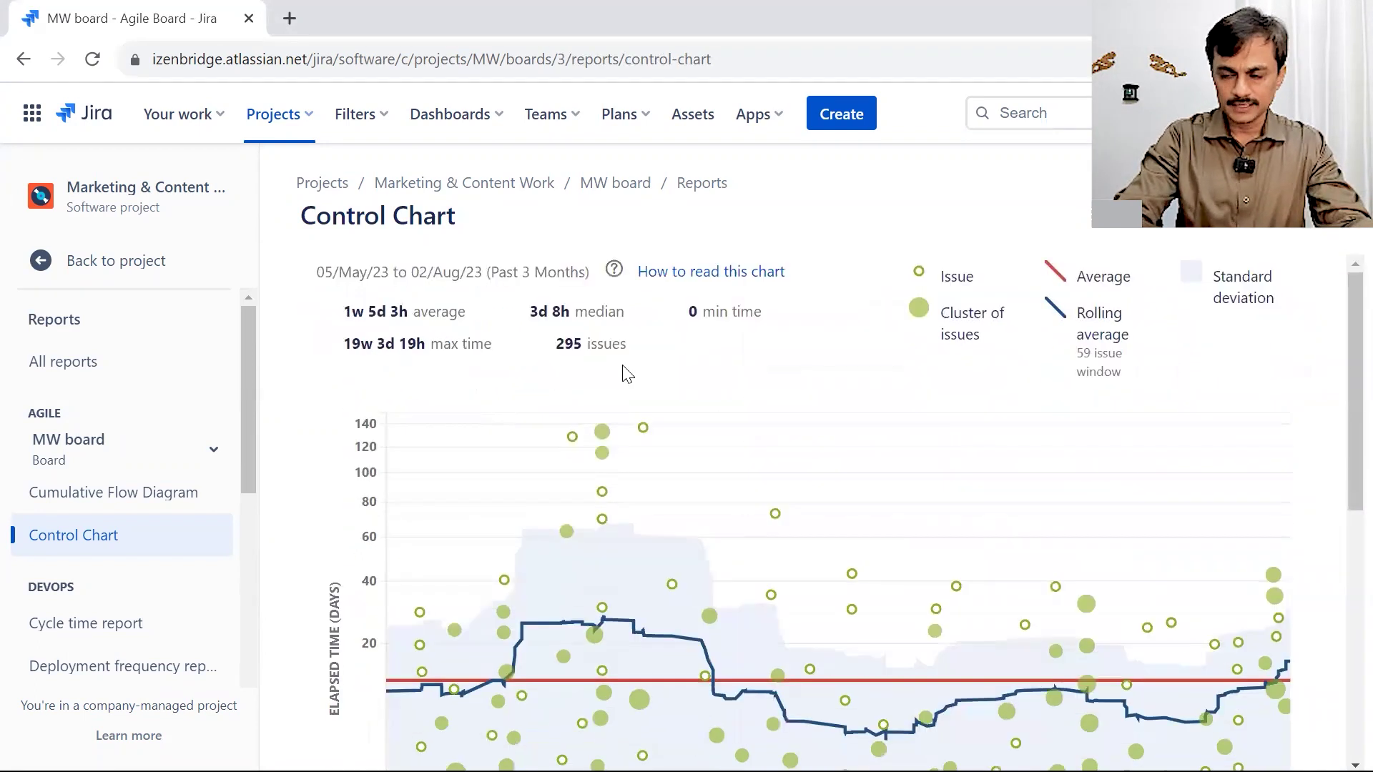
{"action": "scroll", "coordinate": [1345, 361], "scroll_direction": "down", "scroll_amount": 1}
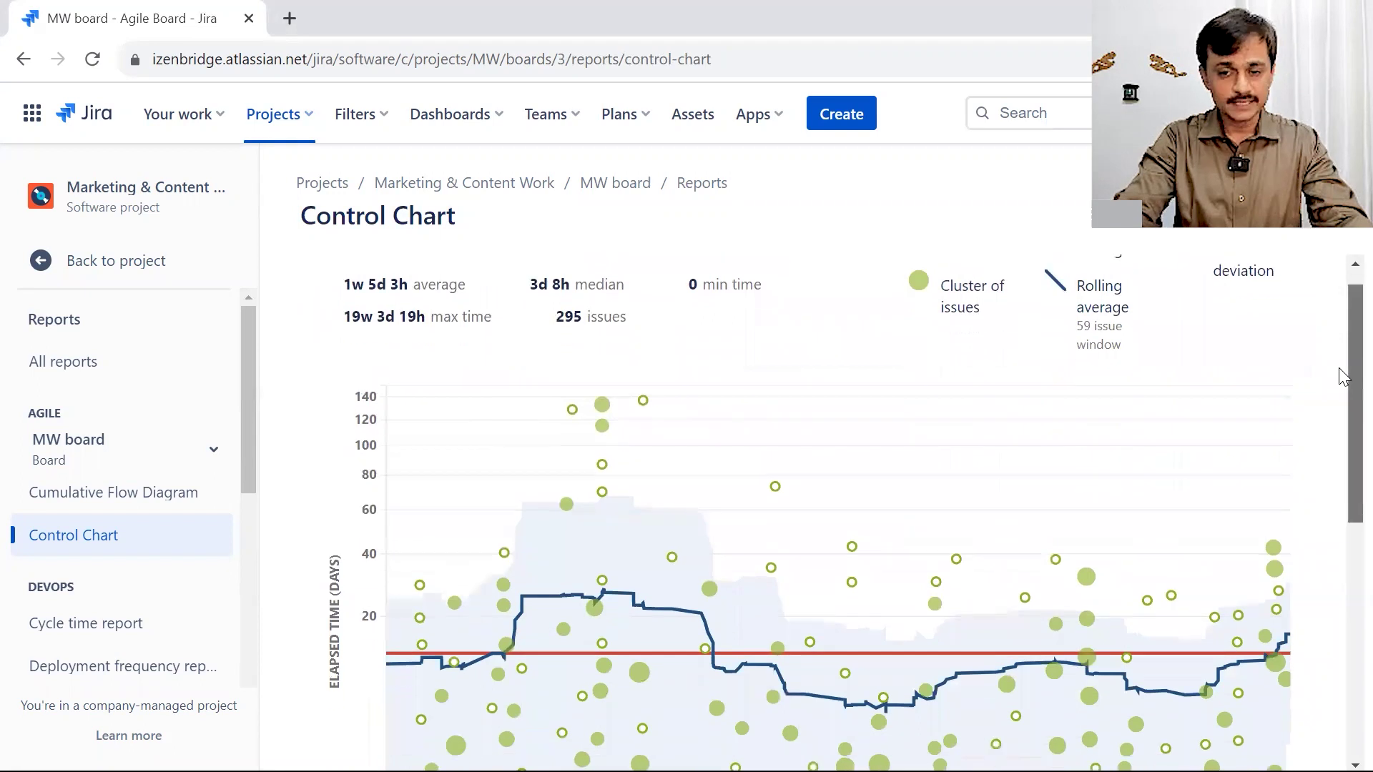
{"action": "scroll", "coordinate": [1344, 351], "scroll_direction": "up", "scroll_amount": 1}
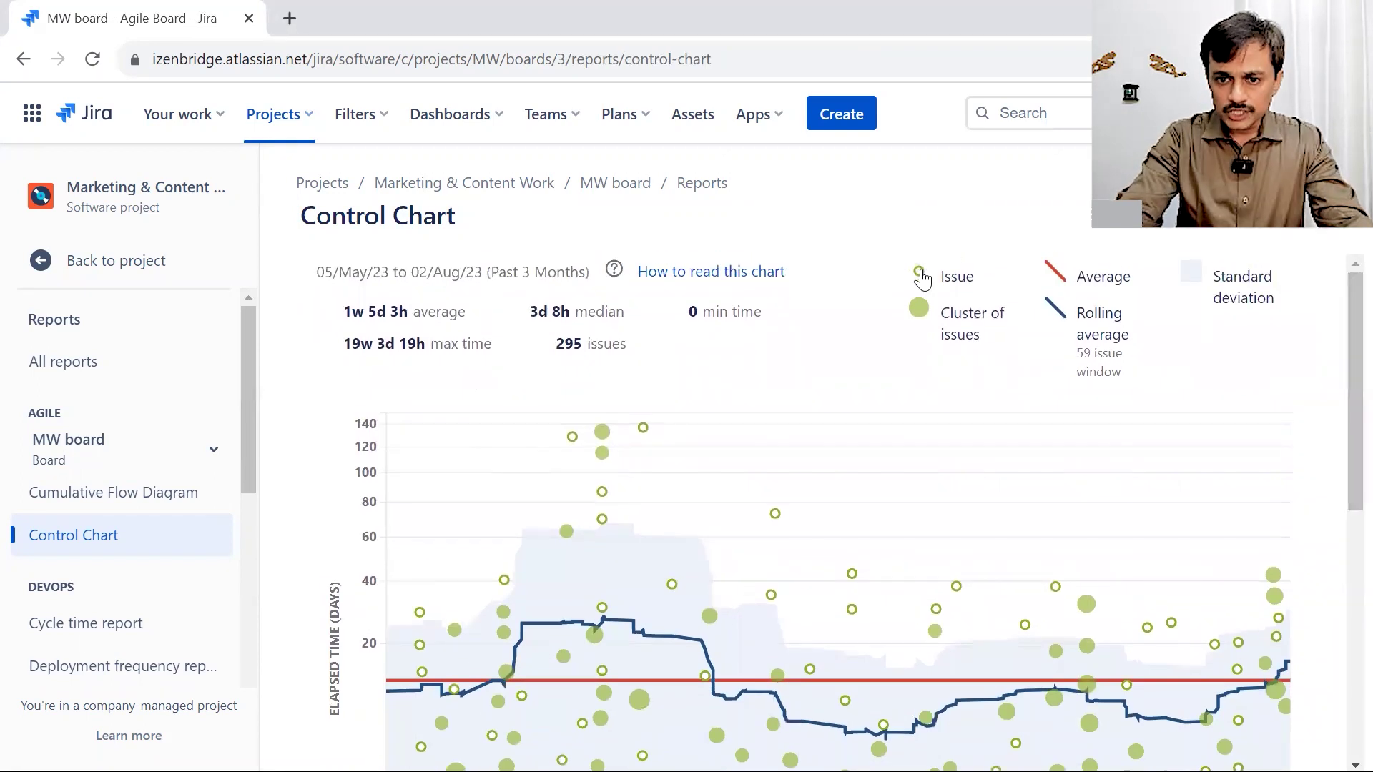
{"action": "mouse_move", "coordinate": [573, 455]}
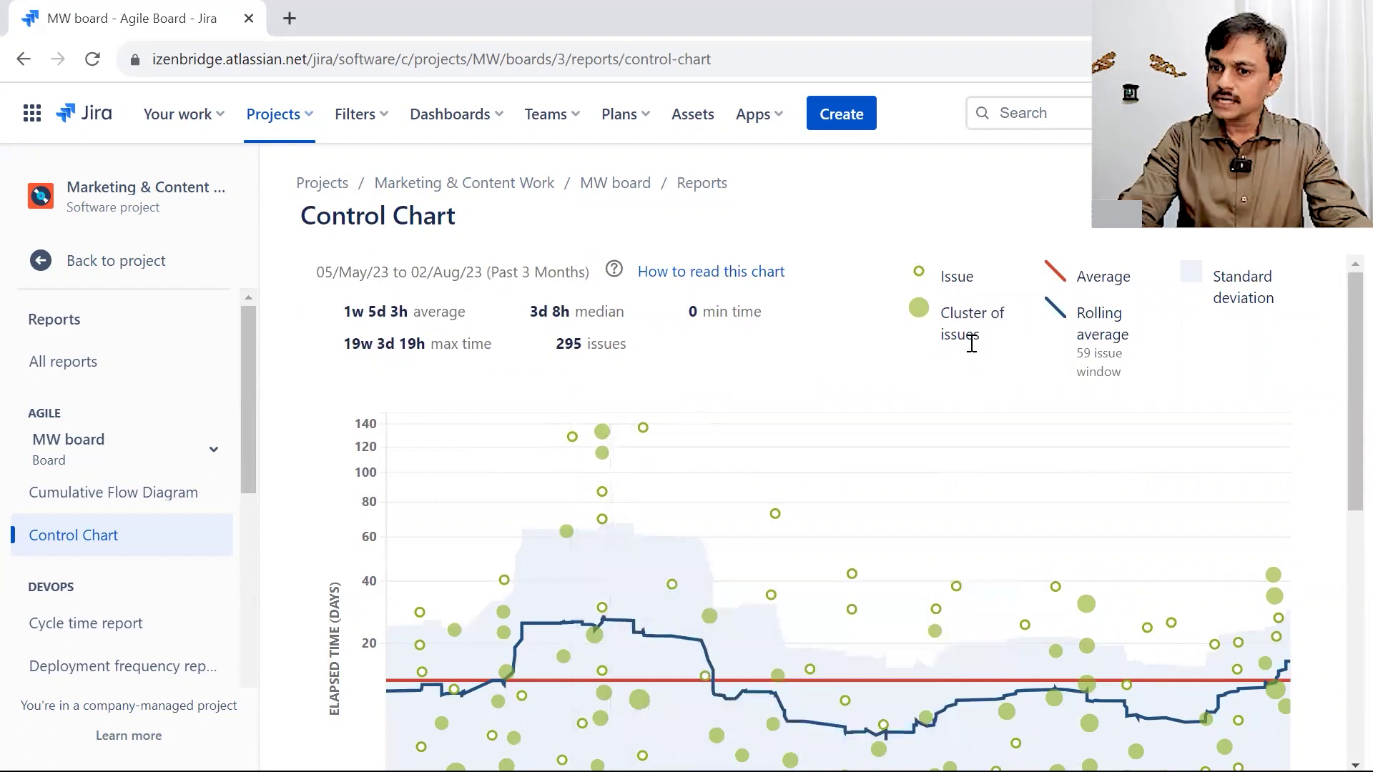
{"action": "scroll", "coordinate": [1340, 501], "scroll_direction": "down", "scroll_amount": 3}
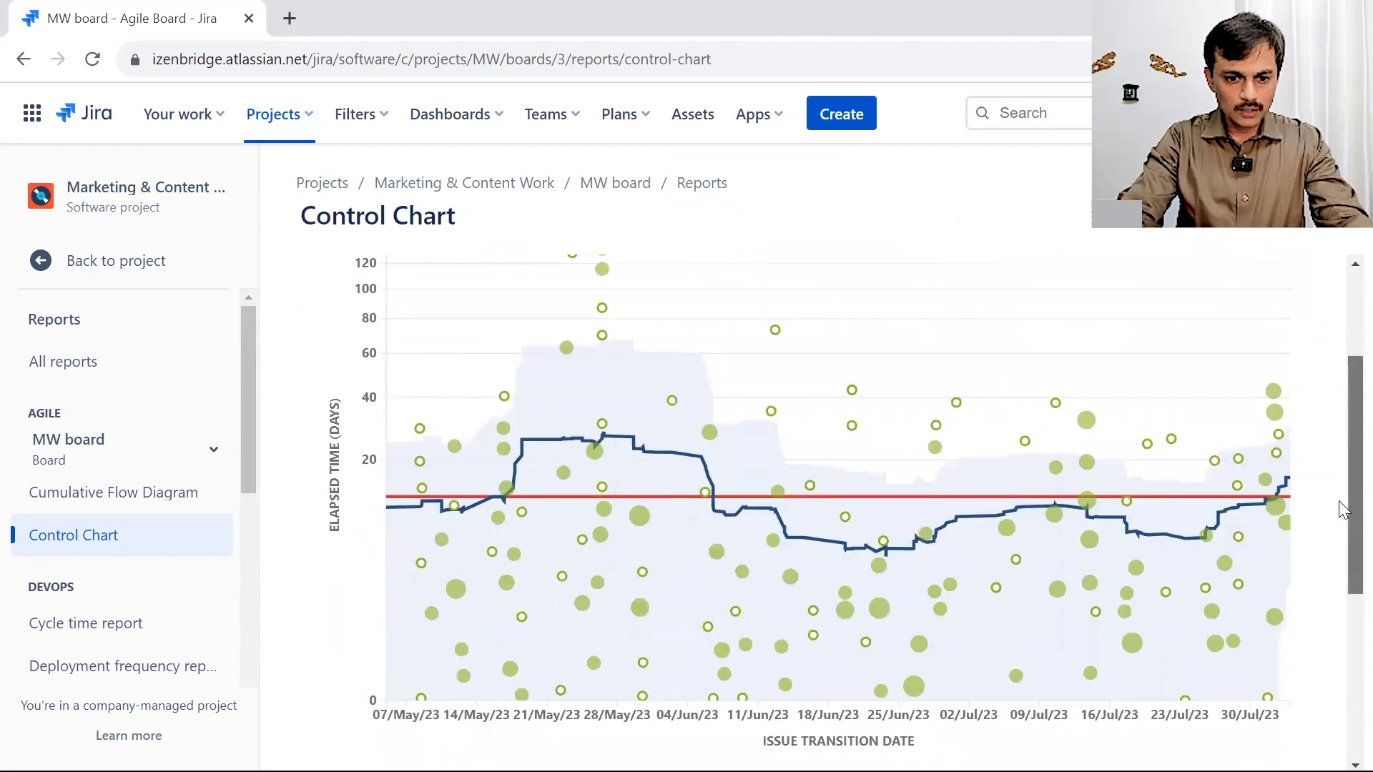
{"action": "scroll", "coordinate": [1338, 502], "scroll_direction": "down", "scroll_amount": 1}
{"action": "scroll", "coordinate": [1339, 449], "scroll_direction": "up", "scroll_amount": 2}
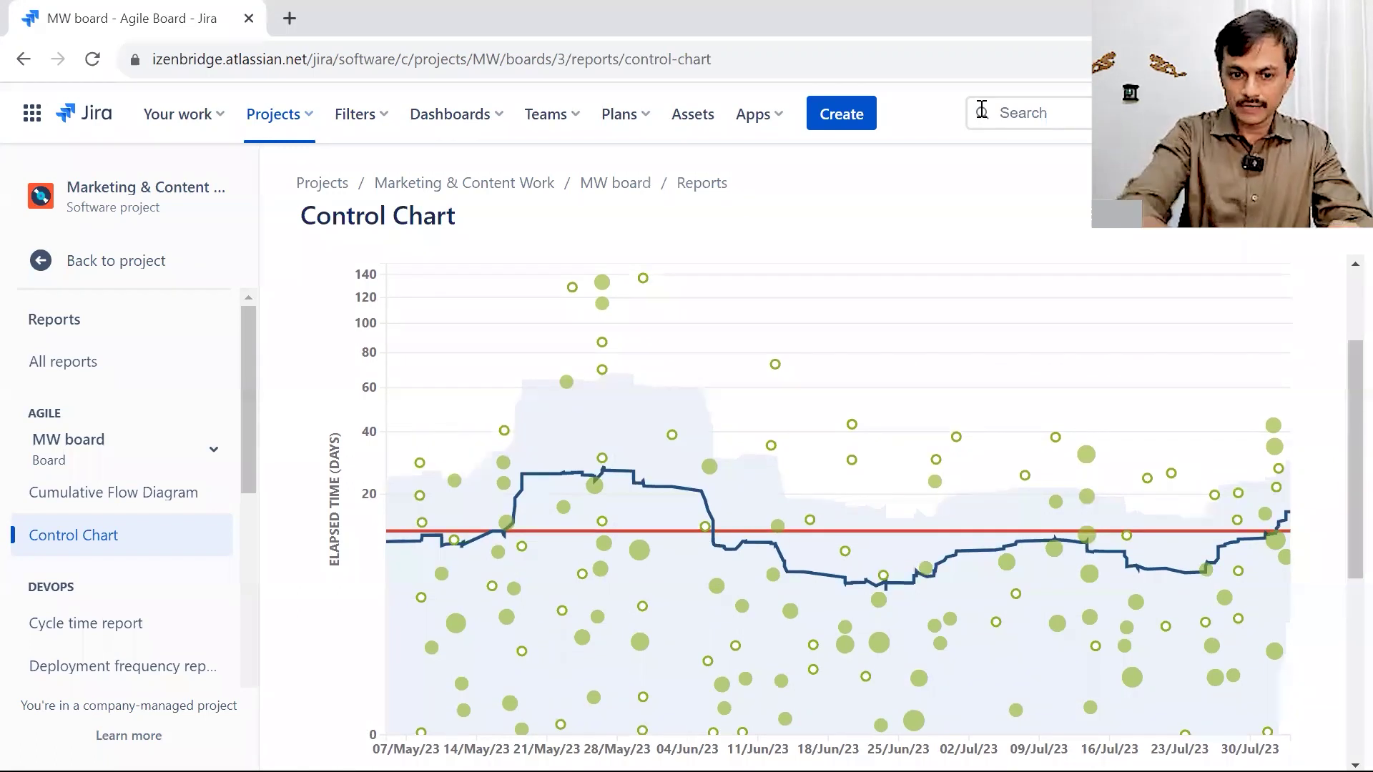
{"action": "mouse_move", "coordinate": [373, 522]}
{"action": "left_mouse_down"}
{"action": "mouse_move", "coordinate": [360, 549]}
{"action": "mouse_move", "coordinate": [376, 523]}
{"action": "left_mouse_up"}
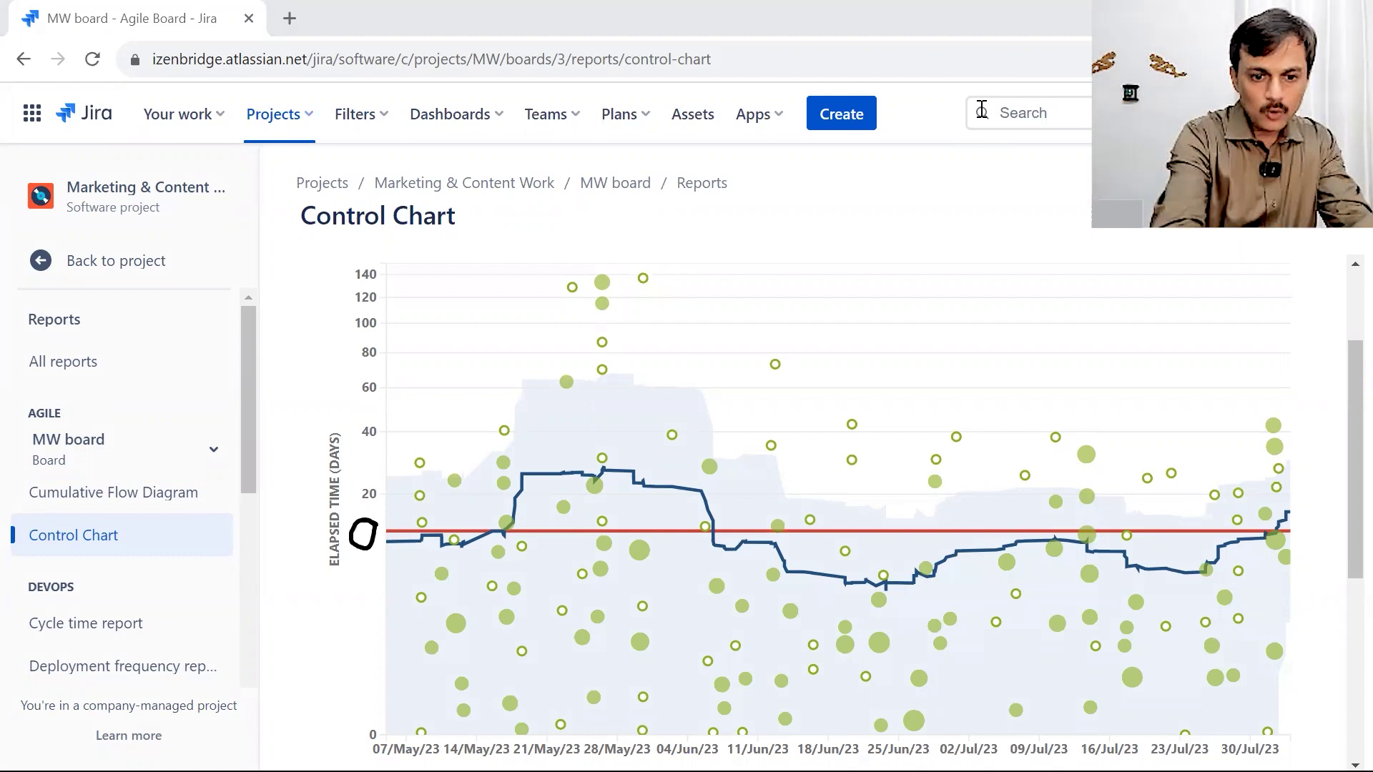
{"action": "left_click_drag", "start_coordinate": [363, 549], "coordinate": [361, 731]}
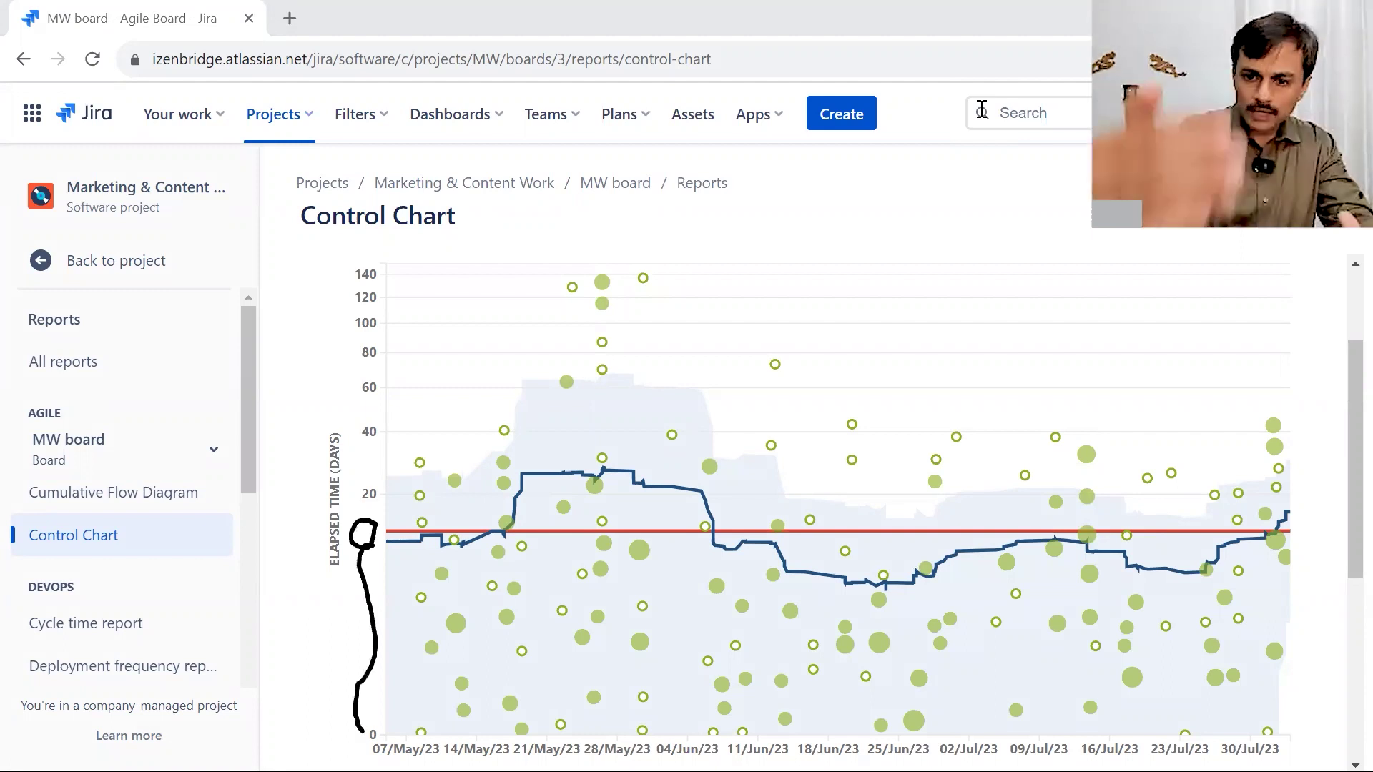
{"action": "left_click_drag", "start_coordinate": [627, 544], "coordinate": [630, 619]}
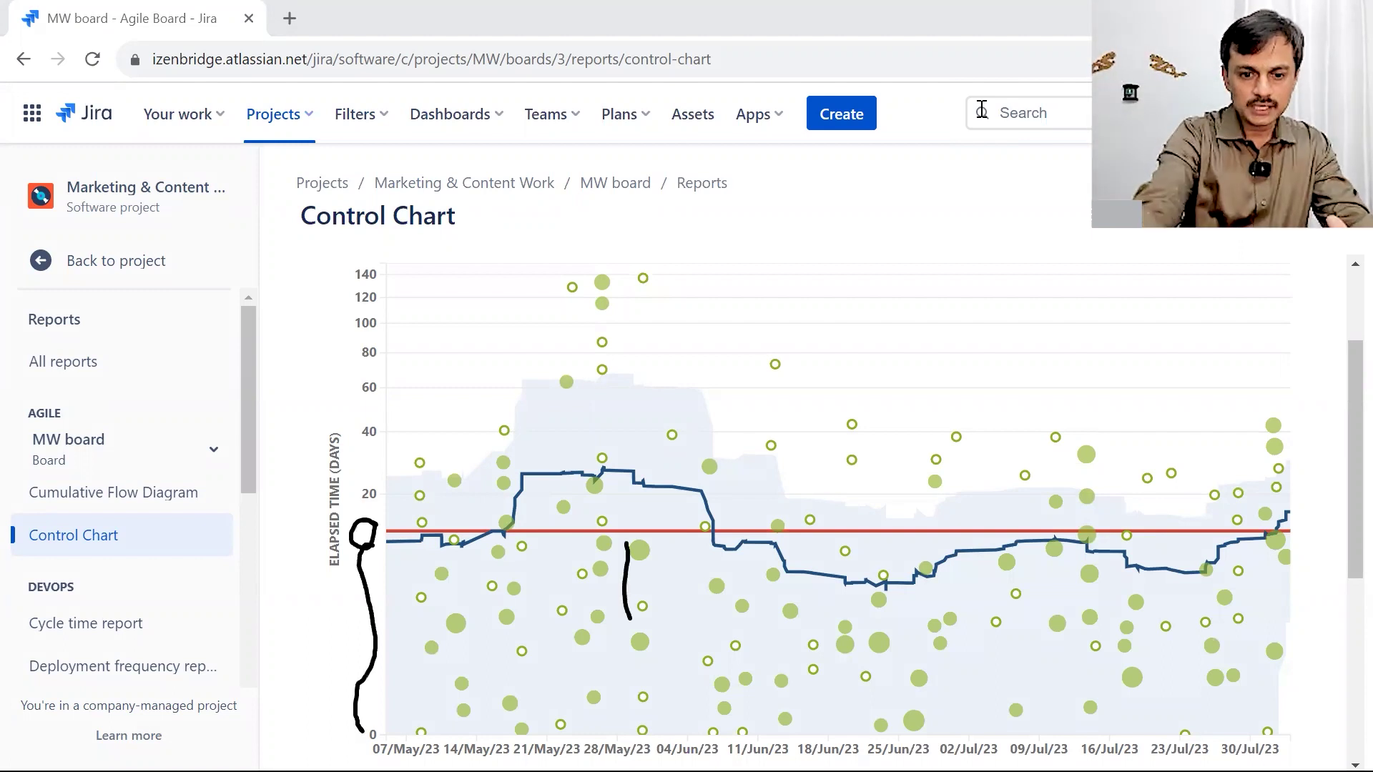
{"action": "mouse_move", "coordinate": [449, 618]}
{"action": "left_mouse_down"}
{"action": "mouse_move", "coordinate": [440, 583]}
{"action": "mouse_move", "coordinate": [428, 607]}
{"action": "left_mouse_up"}
{"action": "left_click", "coordinate": [440, 661]}
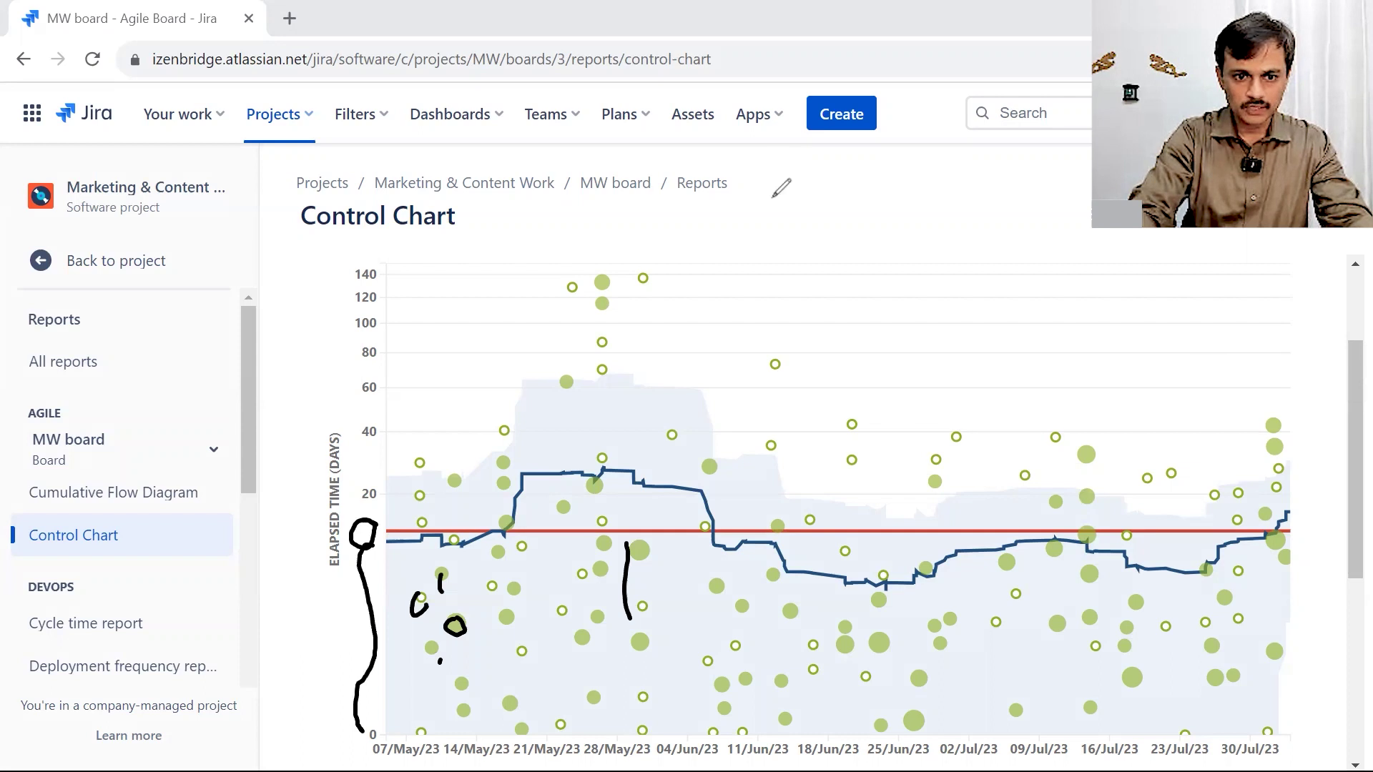
{"action": "key", "text": "Escape"}
{"action": "scroll", "coordinate": [1341, 432], "scroll_direction": "up", "scroll_amount": 2}
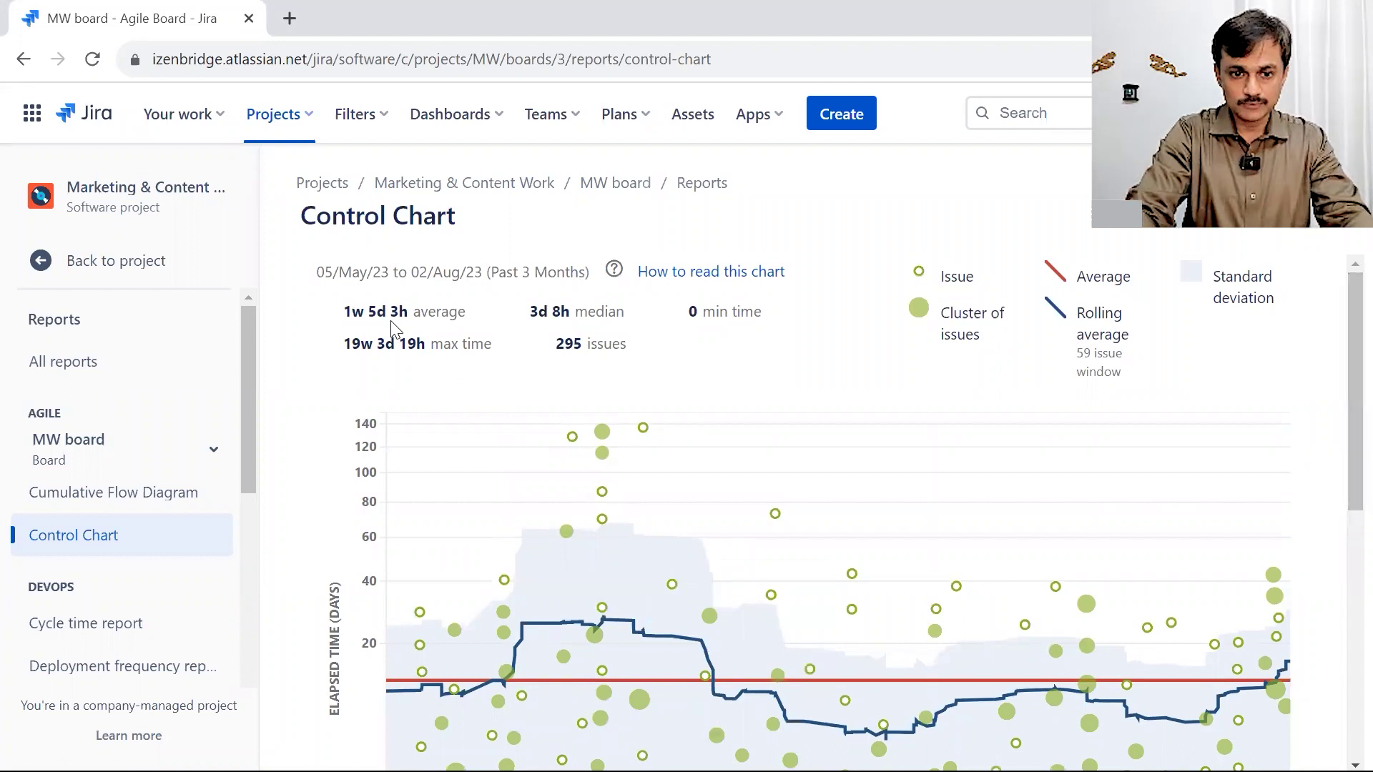
{"action": "left_click_drag", "start_coordinate": [344, 312], "coordinate": [475, 318]}
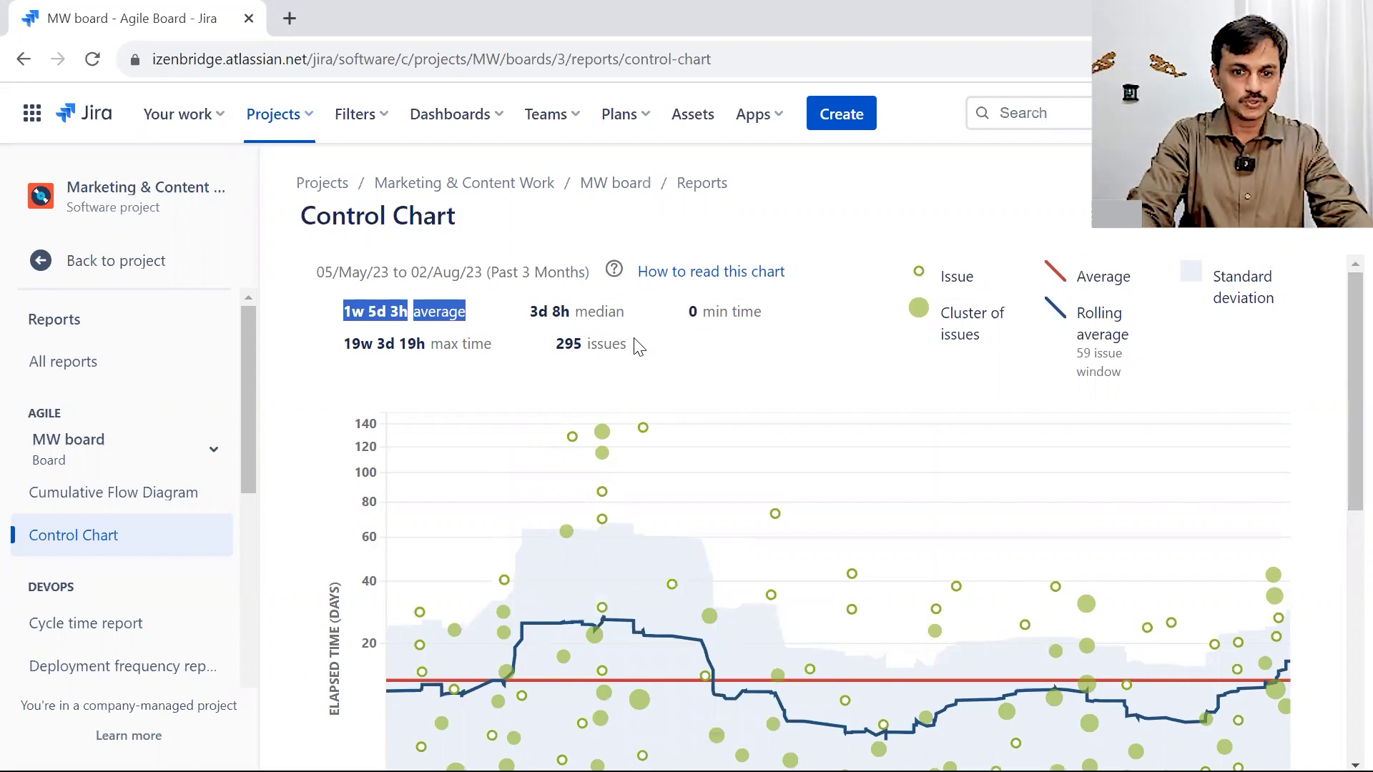
{"action": "left_click", "coordinate": [571, 343]}
{"action": "left_click_drag", "start_coordinate": [572, 343], "coordinate": [643, 356]}
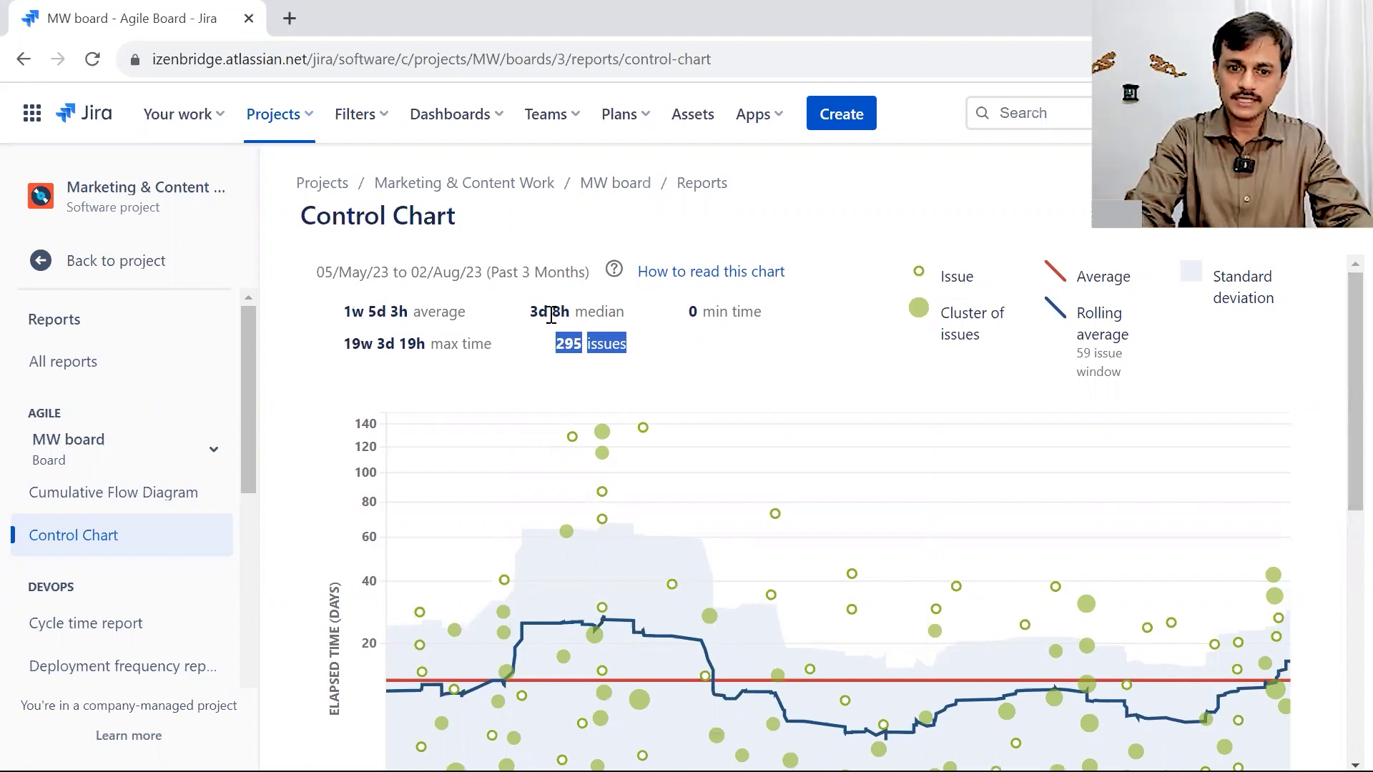
{"action": "left_click_drag", "start_coordinate": [530, 312], "coordinate": [658, 325]}
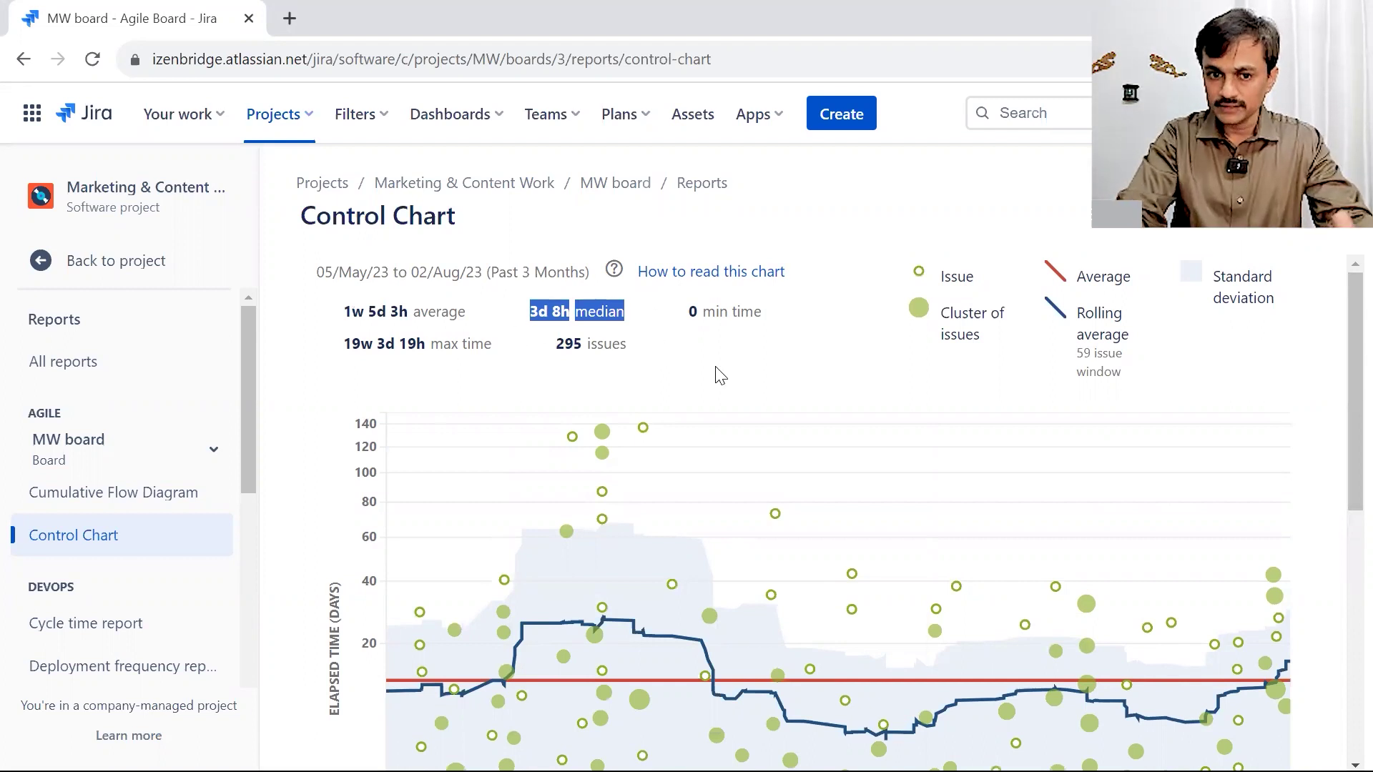
{"action": "left_click", "coordinate": [302, 312]}
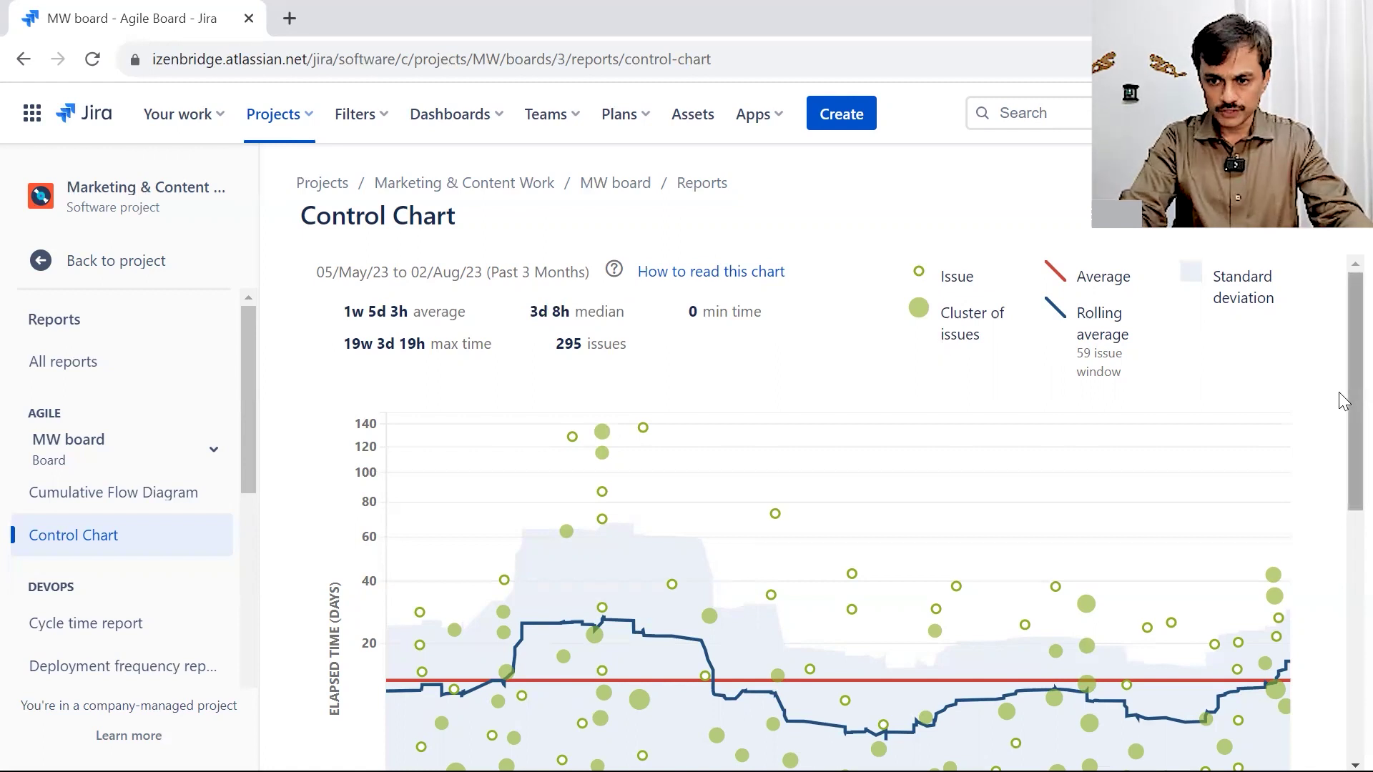
{"action": "scroll", "coordinate": [1341, 457], "scroll_direction": "down", "scroll_amount": 3}
{"action": "scroll", "coordinate": [1342, 505], "scroll_direction": "down", "scroll_amount": 1}
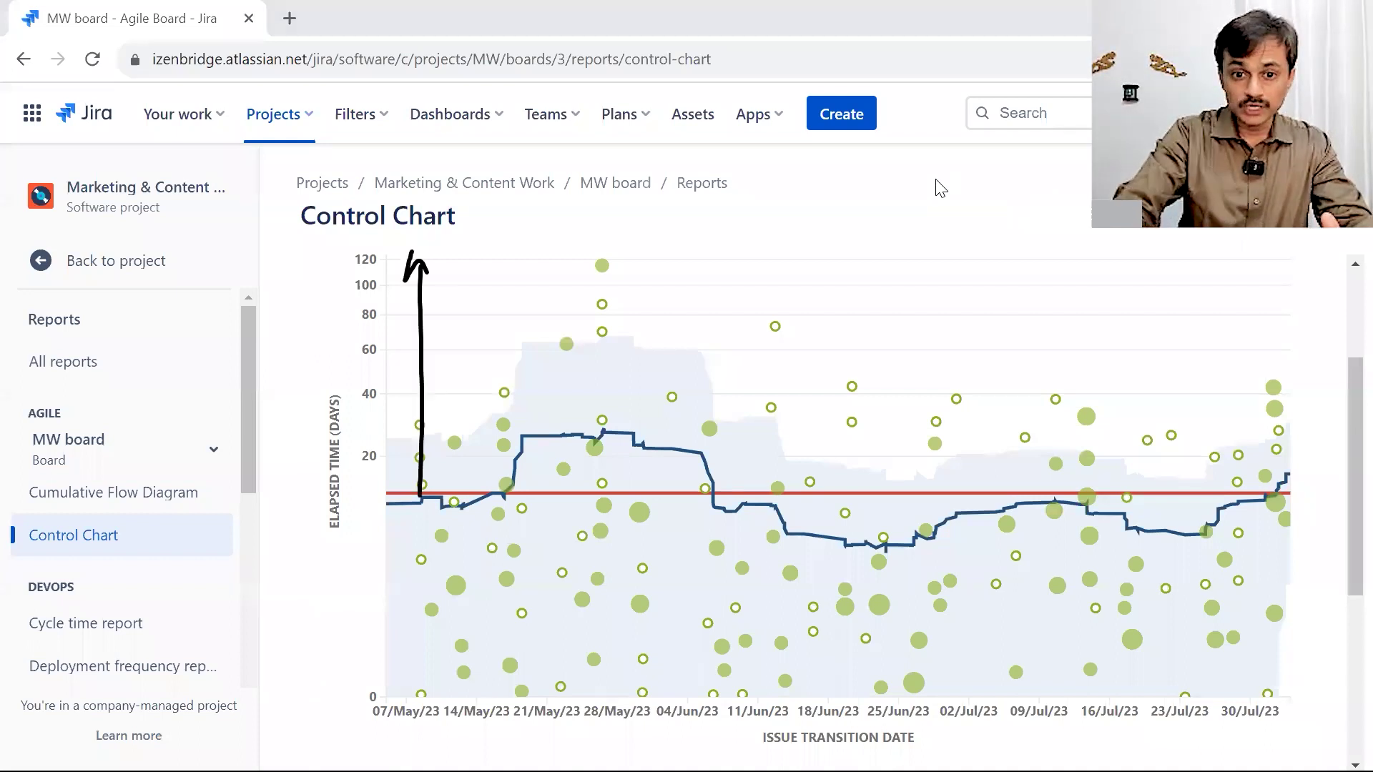
{"action": "mouse_move", "coordinate": [612, 252]}
{"action": "left_mouse_down"}
{"action": "mouse_move", "coordinate": [608, 290]}
{"action": "mouse_move", "coordinate": [617, 246]}
{"action": "mouse_move", "coordinate": [615, 258]}
{"action": "left_mouse_up"}
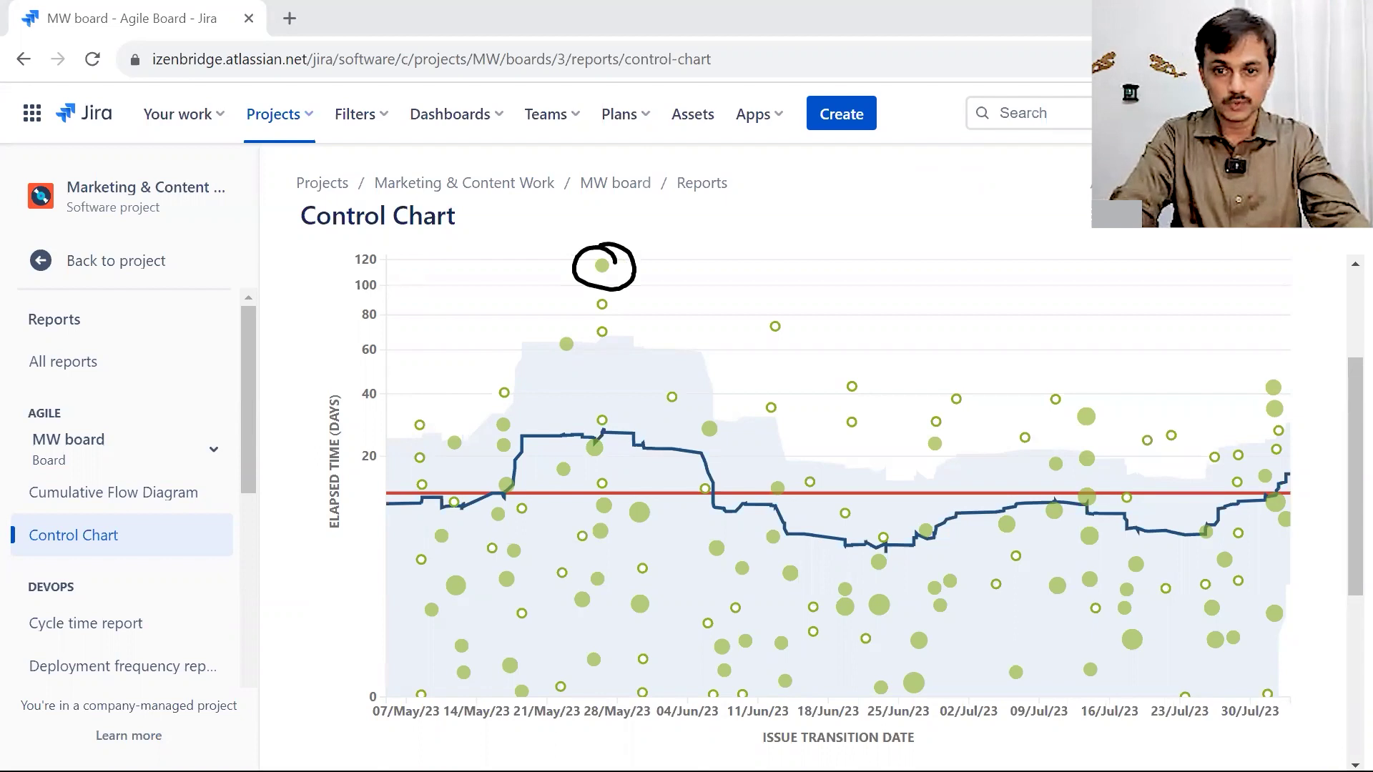
{"action": "key", "text": "e"}
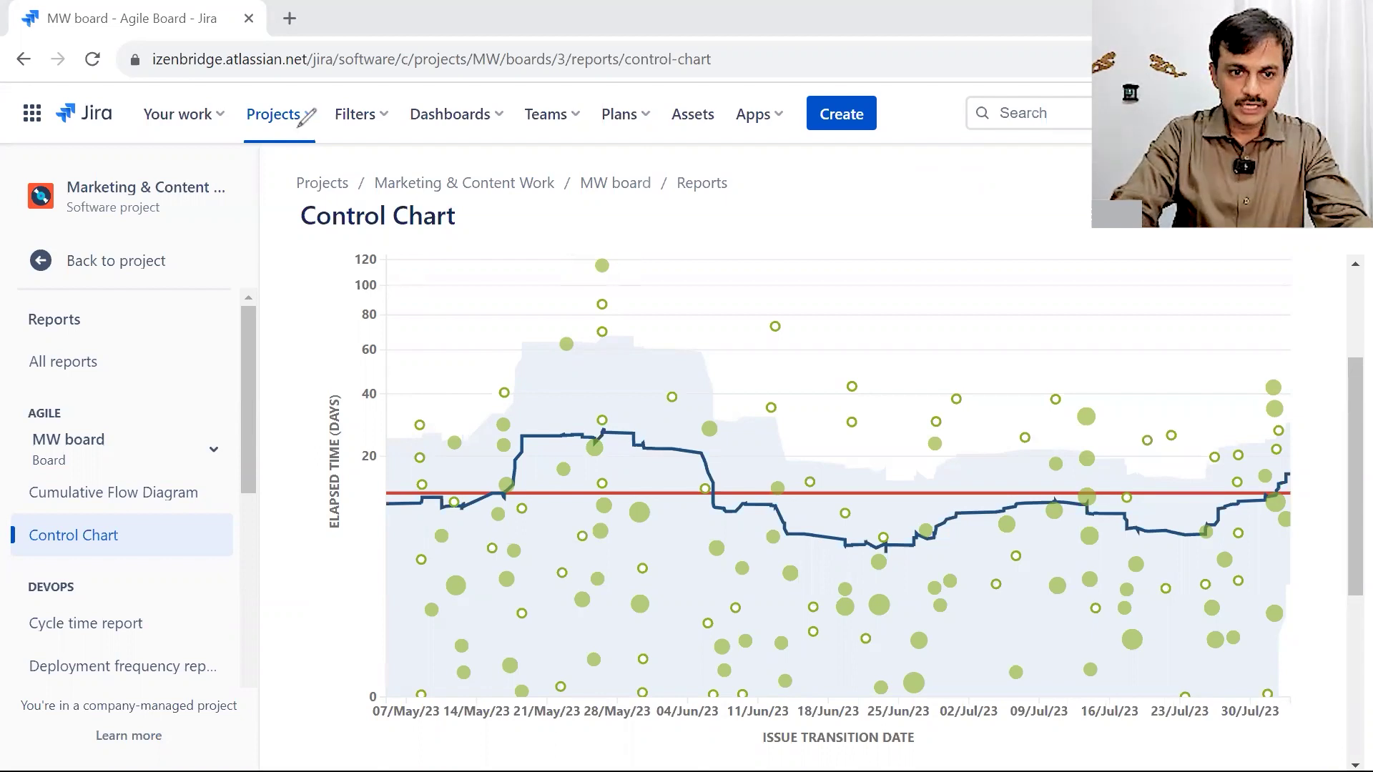
{"action": "mouse_move", "coordinate": [603, 312]}
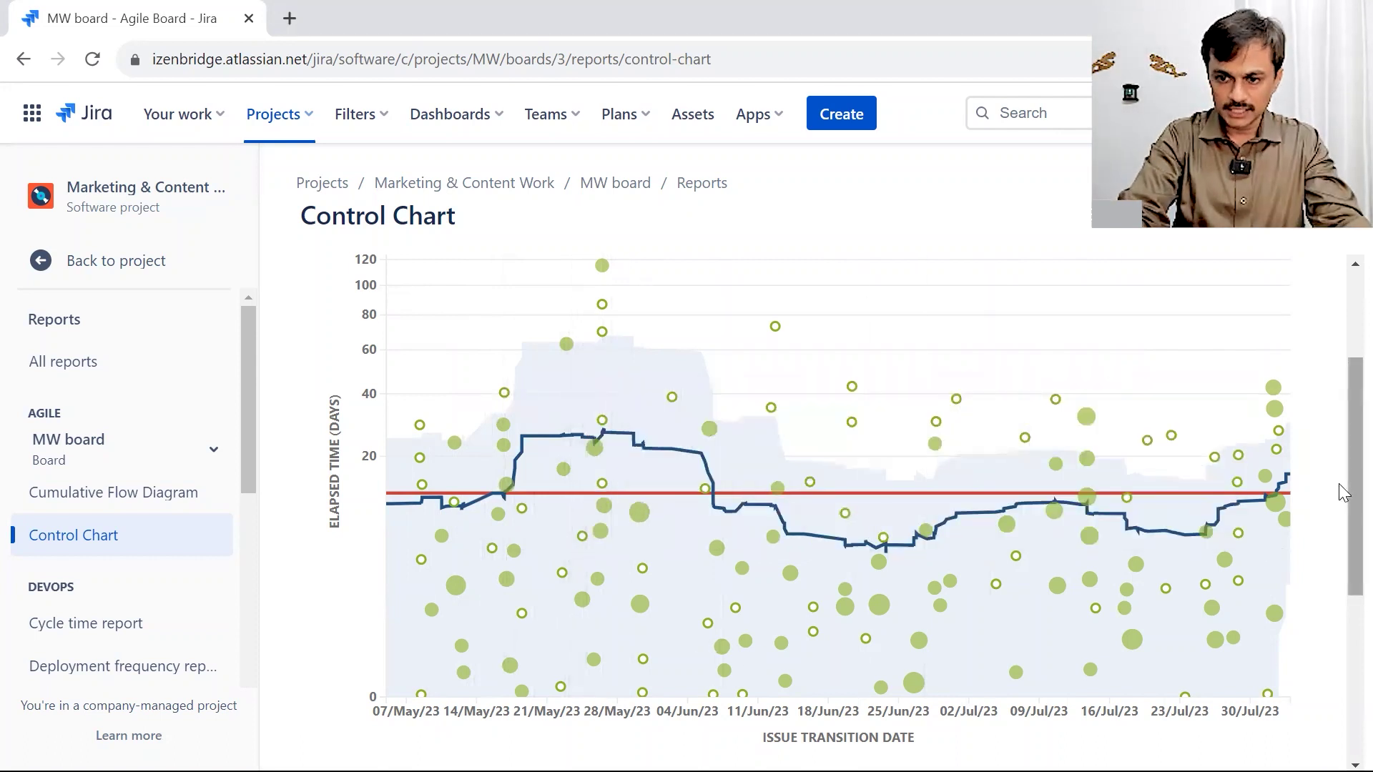
{"action": "scroll", "coordinate": [1343, 494], "scroll_direction": "up", "scroll_amount": 3}
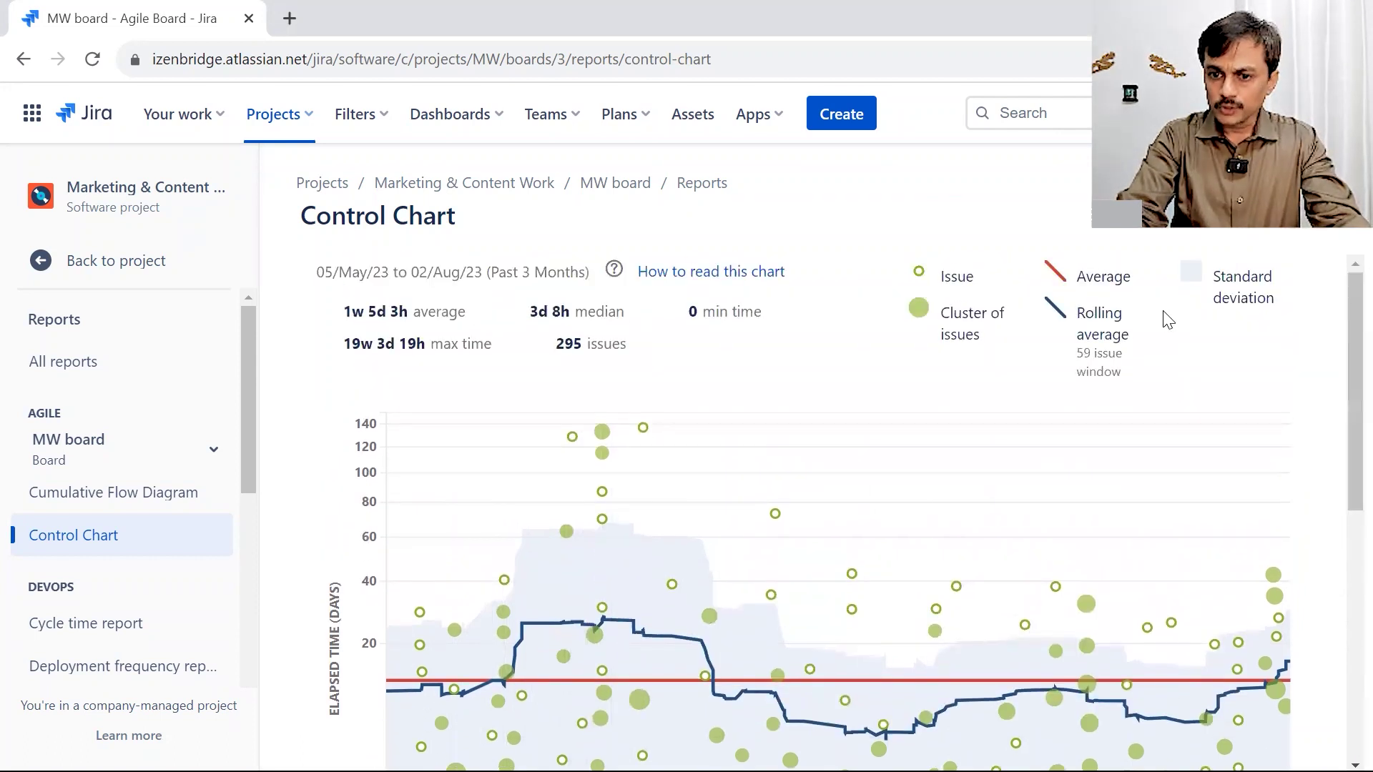
{"action": "left_click_drag", "start_coordinate": [1076, 307], "coordinate": [1129, 376]}
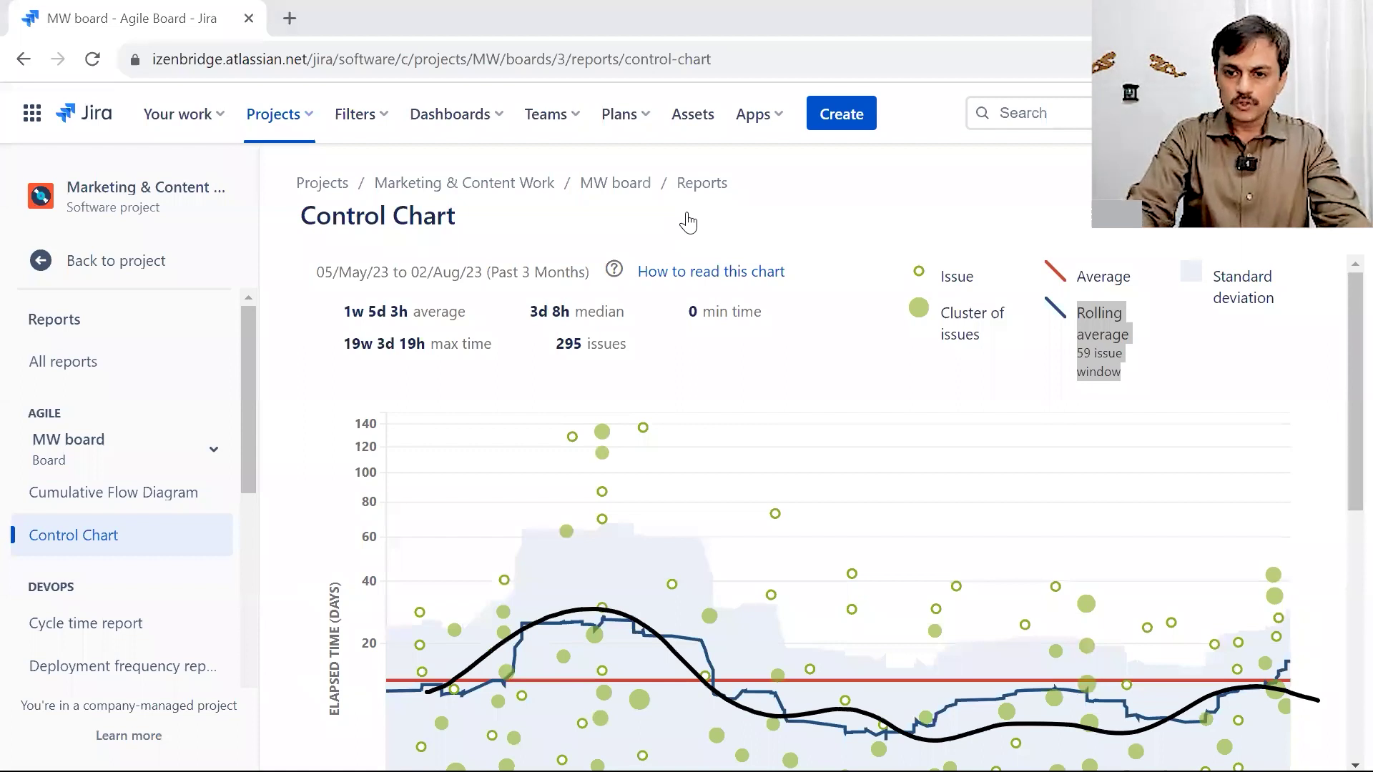
{"action": "mouse_move", "coordinate": [1147, 319]}
{"action": "left_mouse_down"}
{"action": "mouse_move", "coordinate": [1133, 300]}
{"action": "mouse_move", "coordinate": [1092, 294]}
{"action": "mouse_move", "coordinate": [1062, 361]}
{"action": "mouse_move", "coordinate": [1083, 406]}
{"action": "mouse_move", "coordinate": [1155, 343]}
{"action": "mouse_move", "coordinate": [1142, 316]}
{"action": "left_mouse_up"}
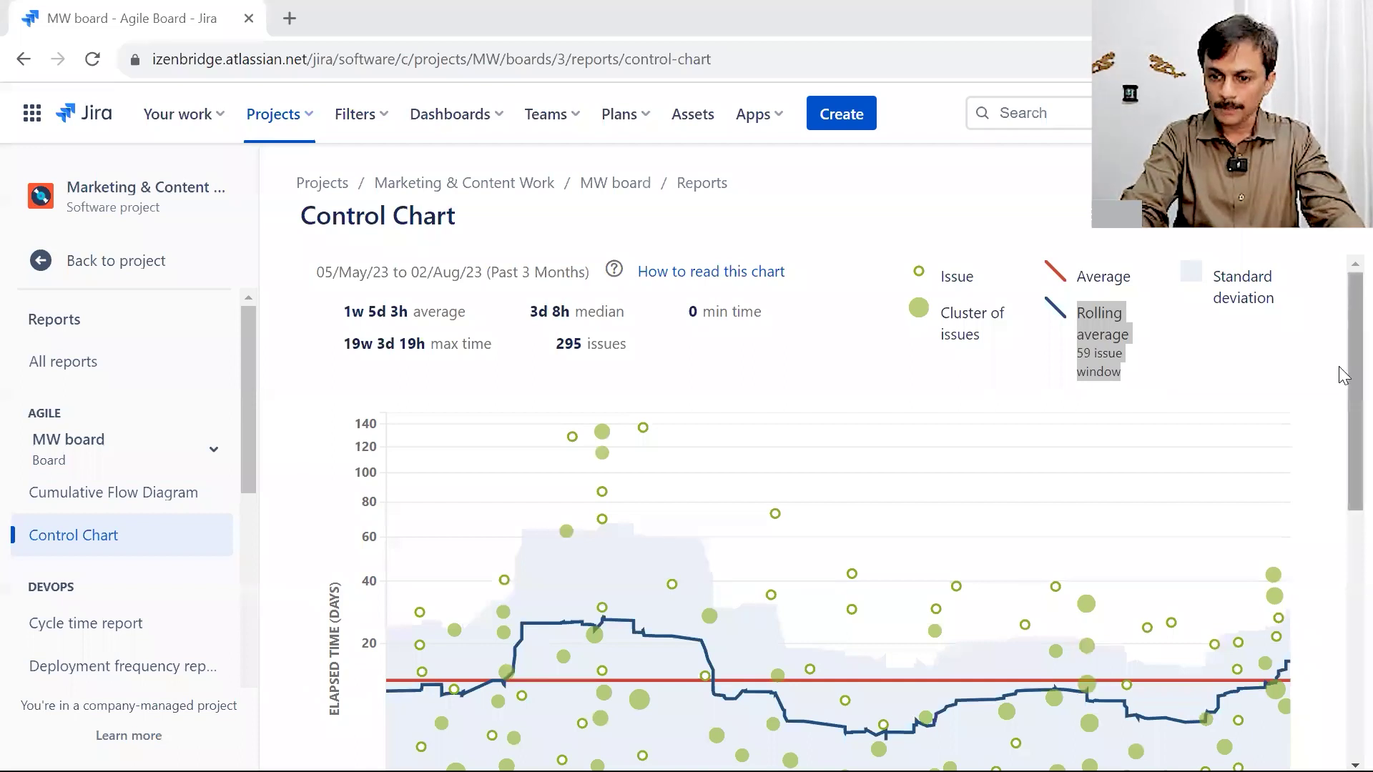
{"action": "left_click_drag", "start_coordinate": [1341, 312], "coordinate": [1341, 374]}
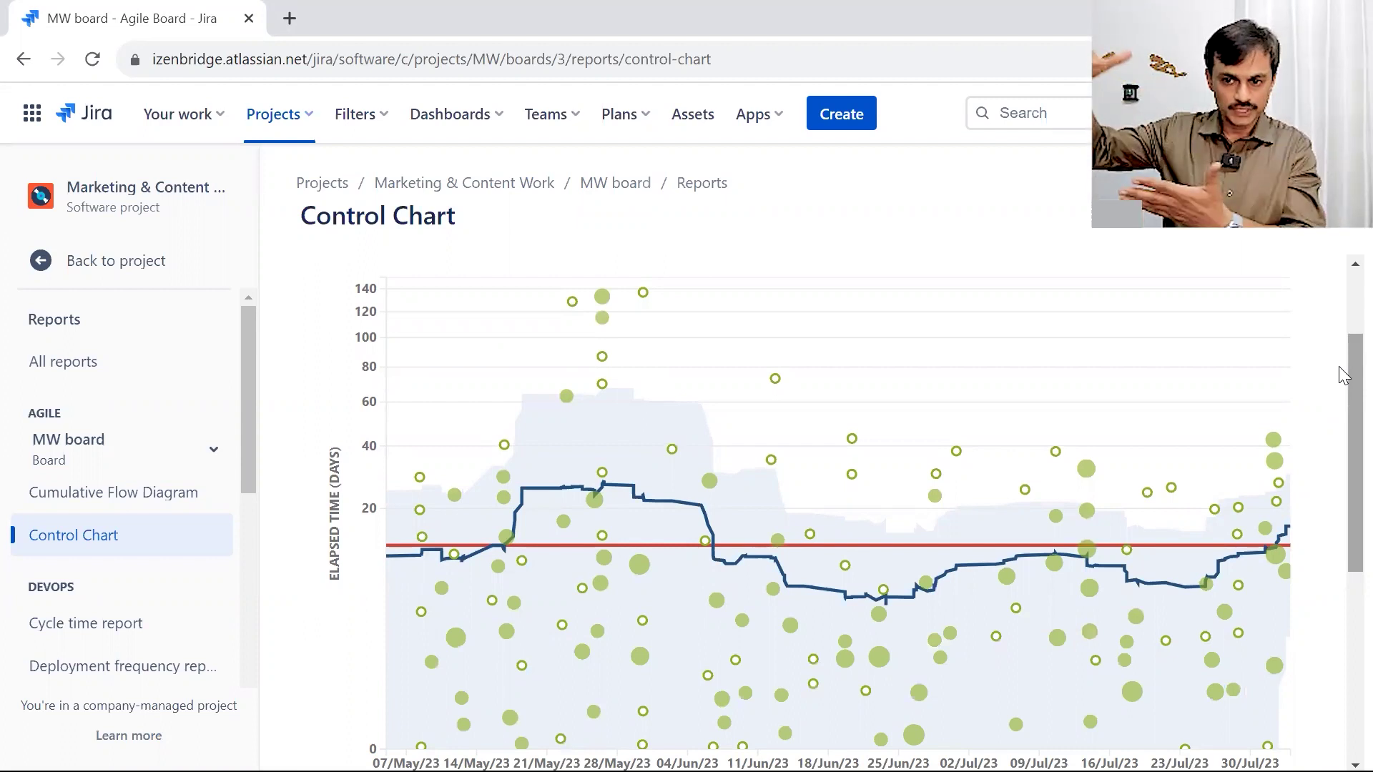
{"action": "left_click_drag", "start_coordinate": [1341, 369], "coordinate": [1343, 252]}
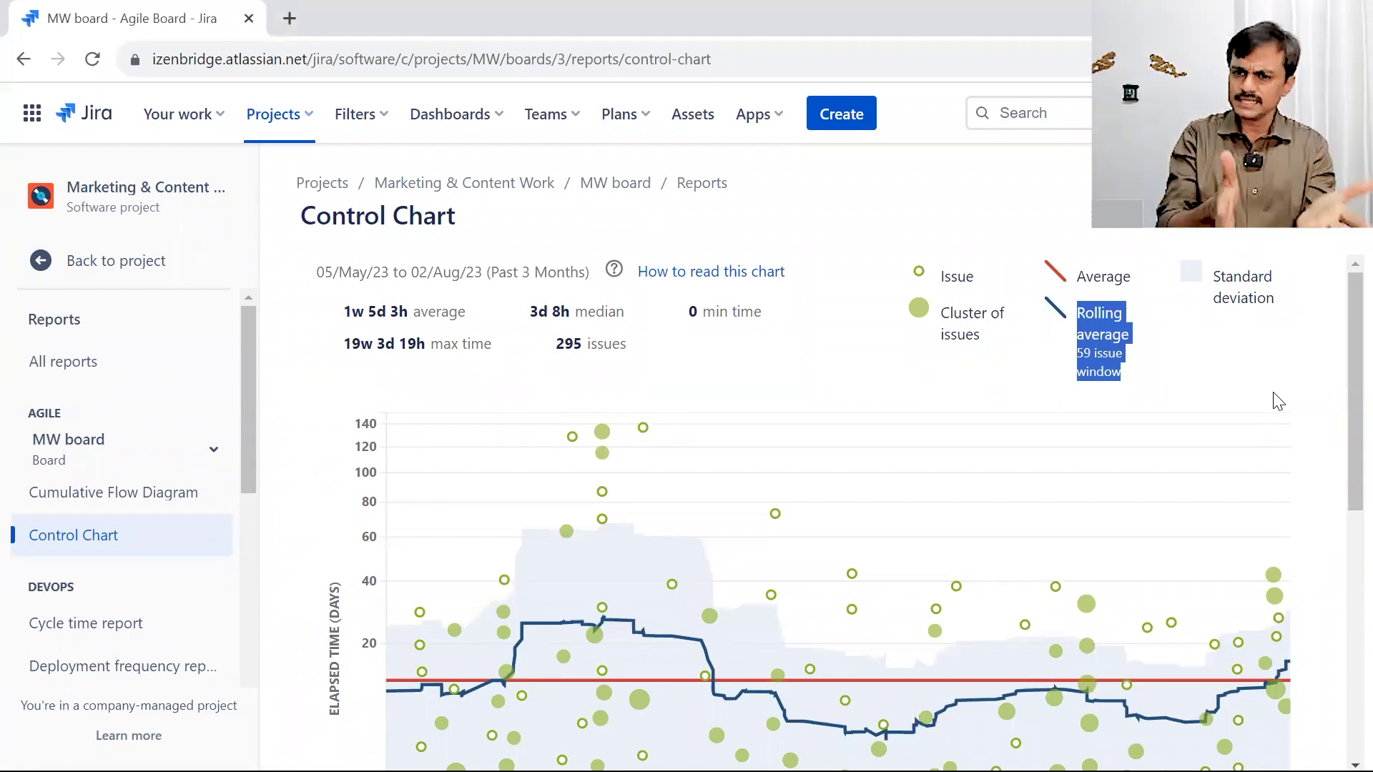
{"action": "left_click", "coordinate": [1345, 444]}
{"action": "scroll", "coordinate": [1341, 439], "scroll_direction": "down", "scroll_amount": 3}
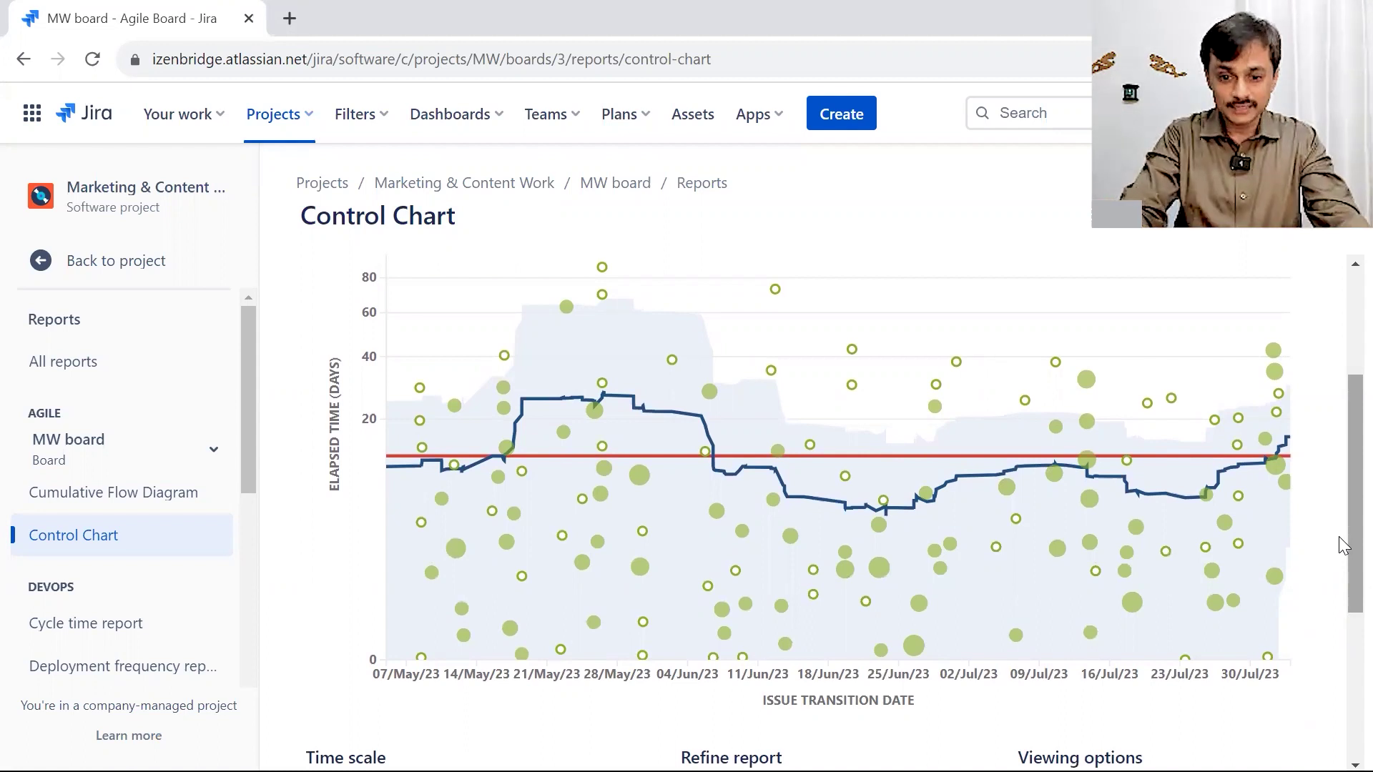
Bring up the Quick Filters checklist under Refine report, currently set to None.
{"action": "scroll", "coordinate": [1343, 545], "scroll_direction": "down", "scroll_amount": 4}
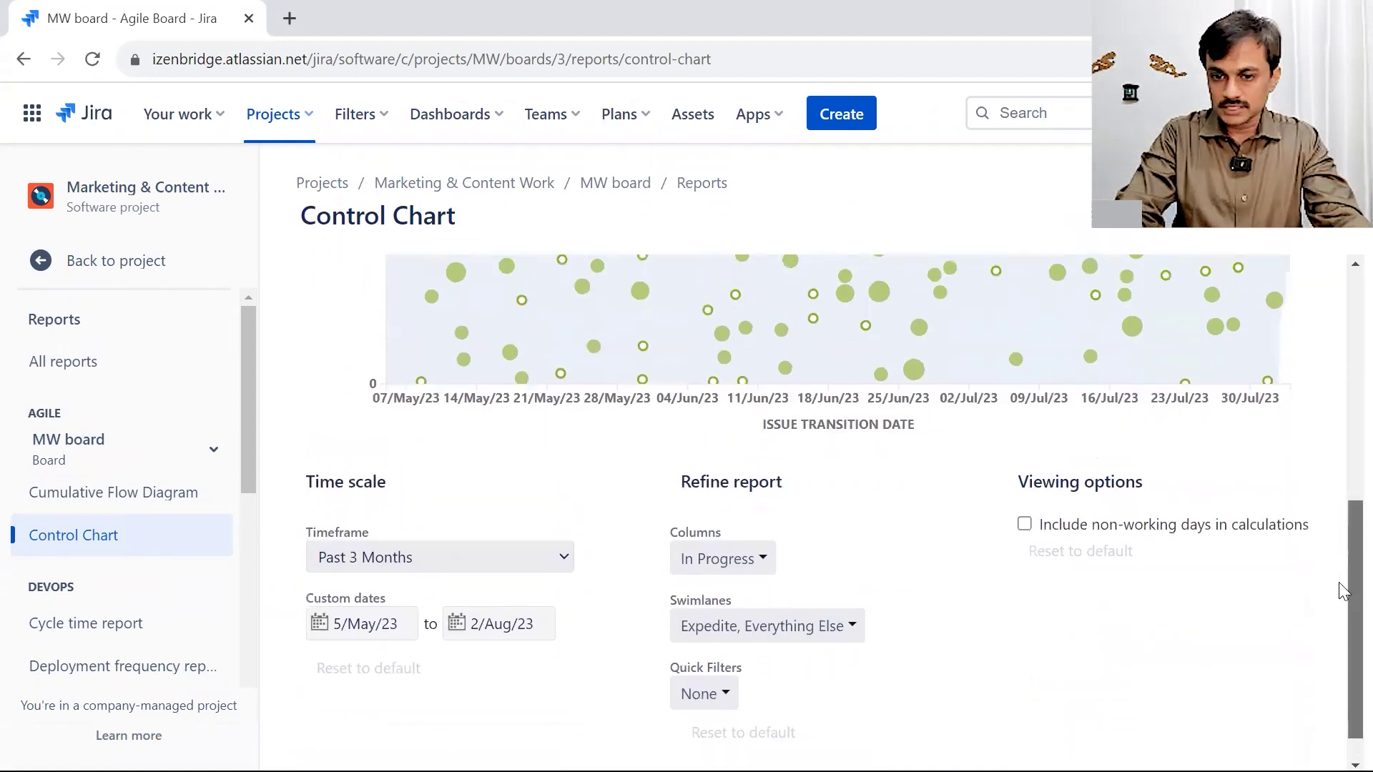
{"action": "scroll", "coordinate": [1343, 587], "scroll_direction": "up", "scroll_amount": 3}
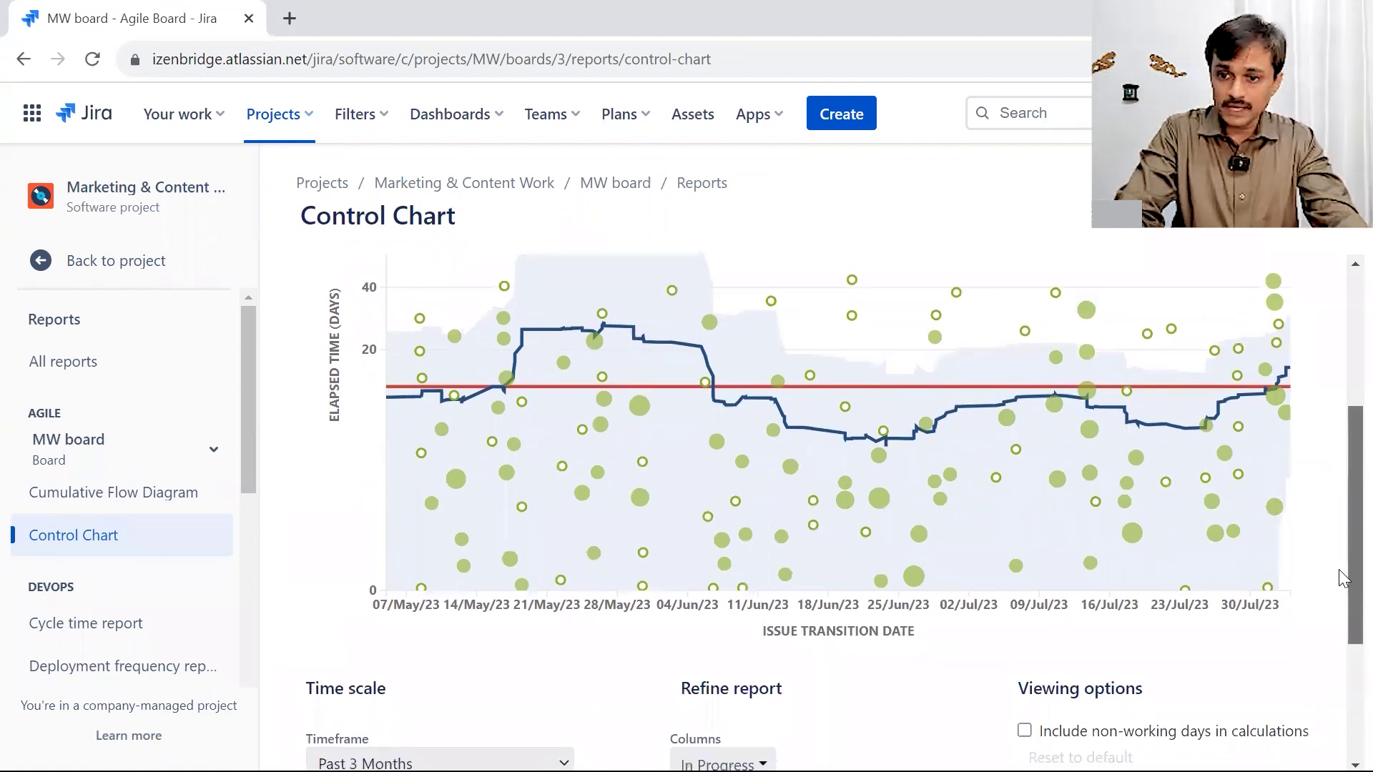
{"action": "scroll", "coordinate": [1343, 578], "scroll_direction": "down", "scroll_amount": 4}
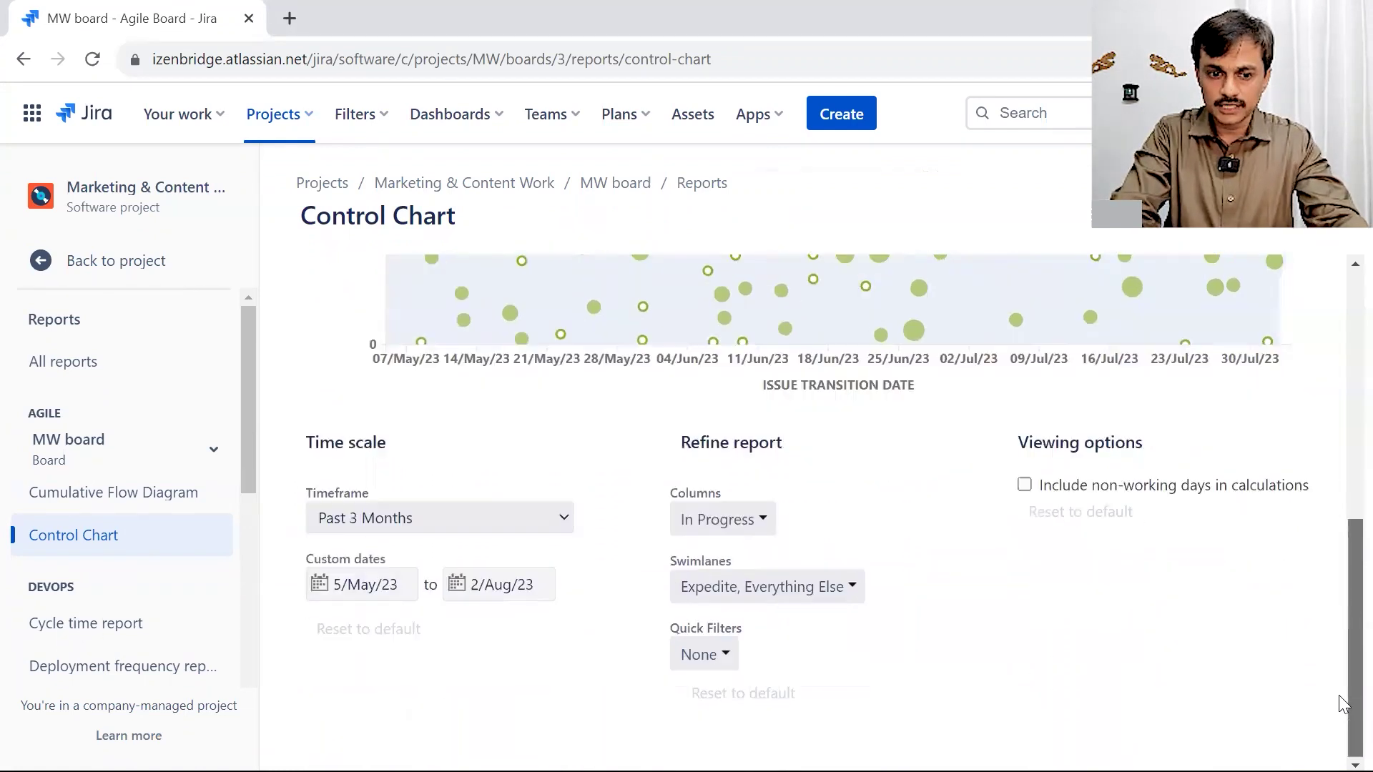
{"action": "left_click", "coordinate": [725, 654]}
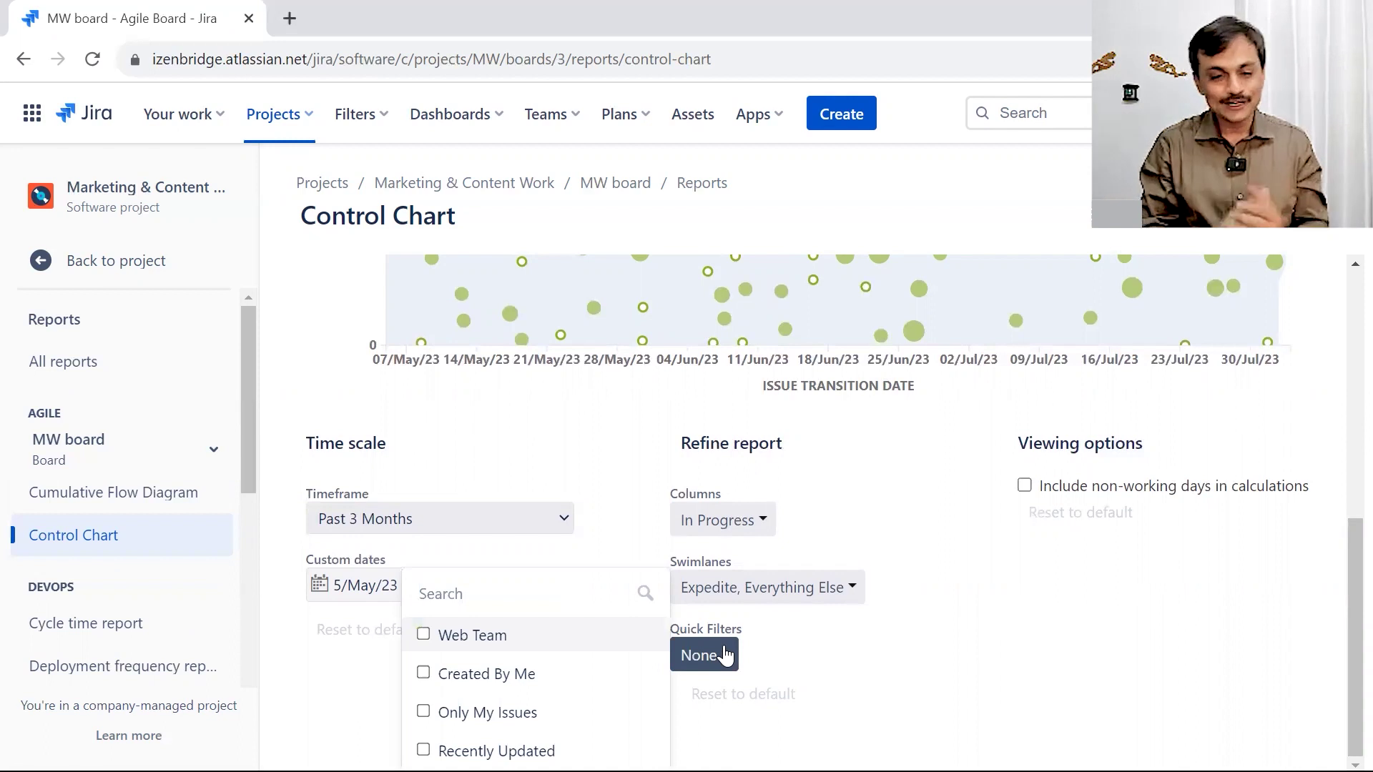
Apply the 'Created By Me' quick filter and view the redrawn 25-issue chart.
{"action": "left_click", "coordinate": [452, 680]}
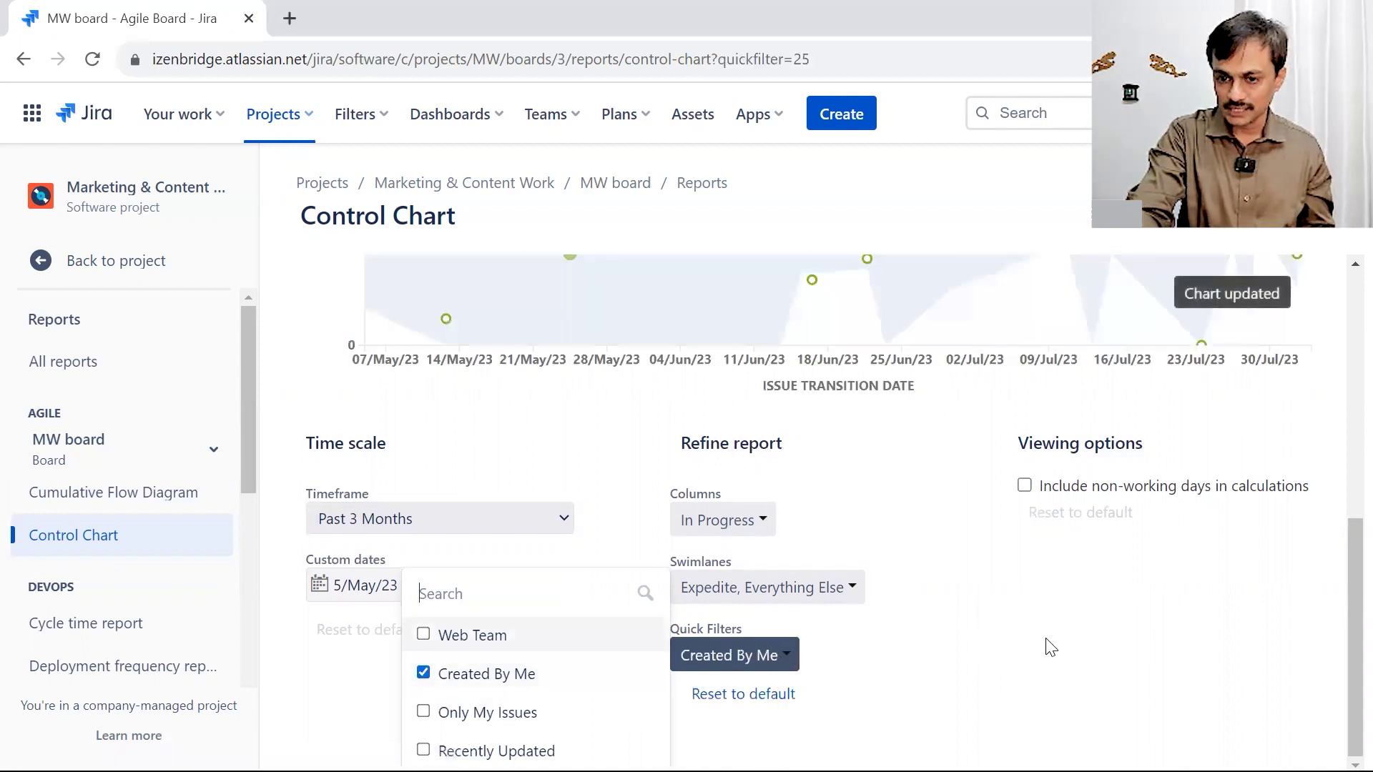
{"action": "left_click", "coordinate": [1048, 646]}
{"action": "scroll", "coordinate": [1339, 553], "scroll_direction": "up", "scroll_amount": 4}
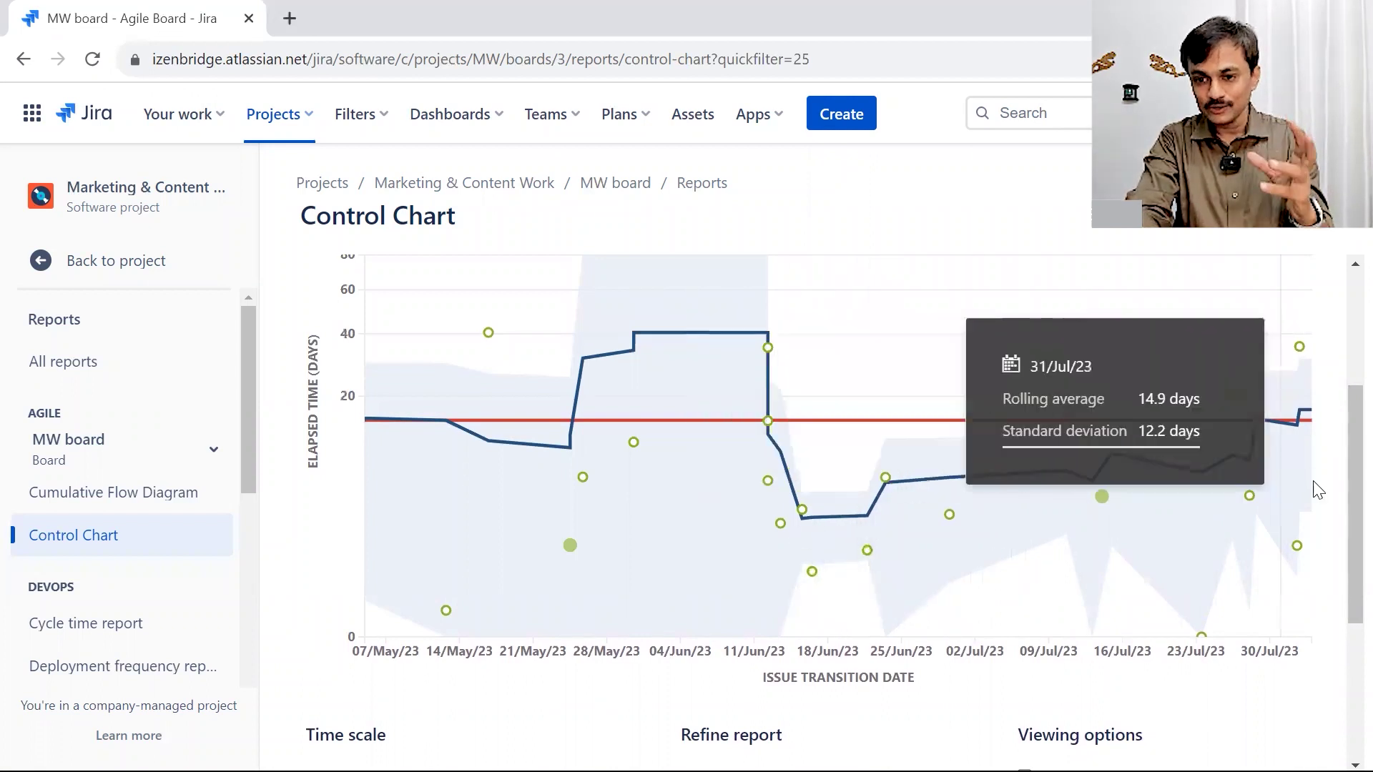
{"action": "scroll", "coordinate": [1344, 487], "scroll_direction": "up", "scroll_amount": 1}
{"action": "scroll", "coordinate": [1340, 427], "scroll_direction": "up", "scroll_amount": 2}
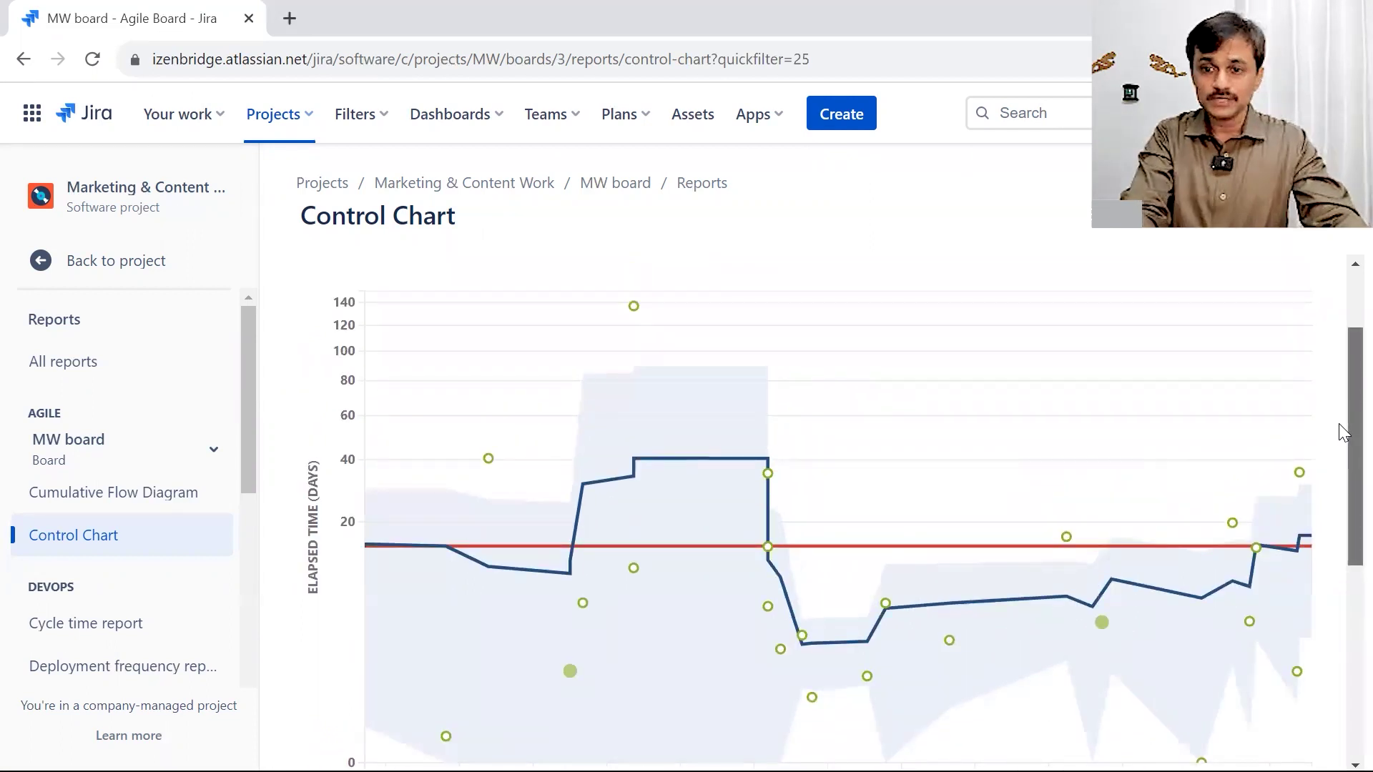
{"action": "scroll", "coordinate": [1339, 386], "scroll_direction": "up", "scroll_amount": 2}
{"action": "scroll", "coordinate": [1339, 390], "scroll_direction": "up", "scroll_amount": 1}
{"action": "scroll", "coordinate": [1339, 402], "scroll_direction": "down", "scroll_amount": 1}
{"action": "scroll", "coordinate": [1339, 382], "scroll_direction": "up", "scroll_amount": 3}
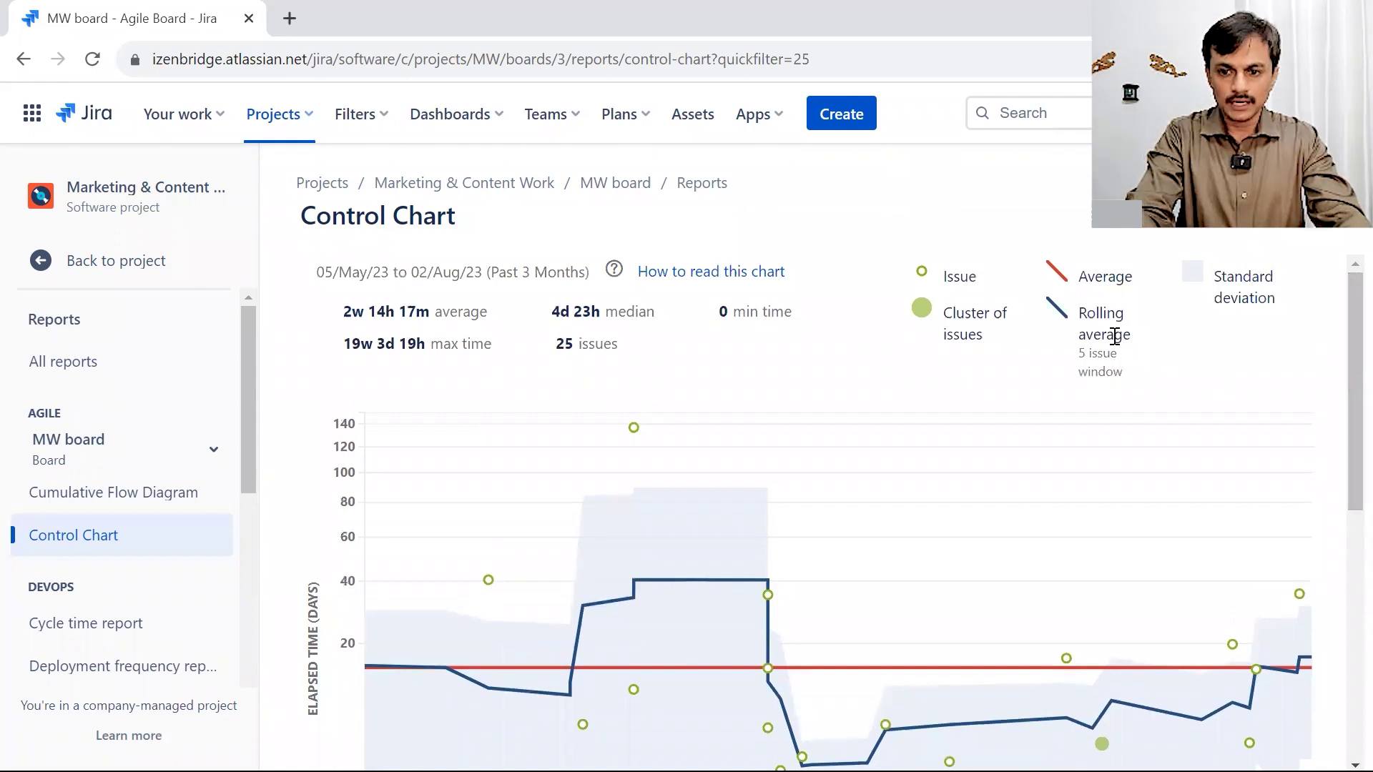
{"action": "left_click_drag", "start_coordinate": [1080, 353], "coordinate": [1138, 385]}
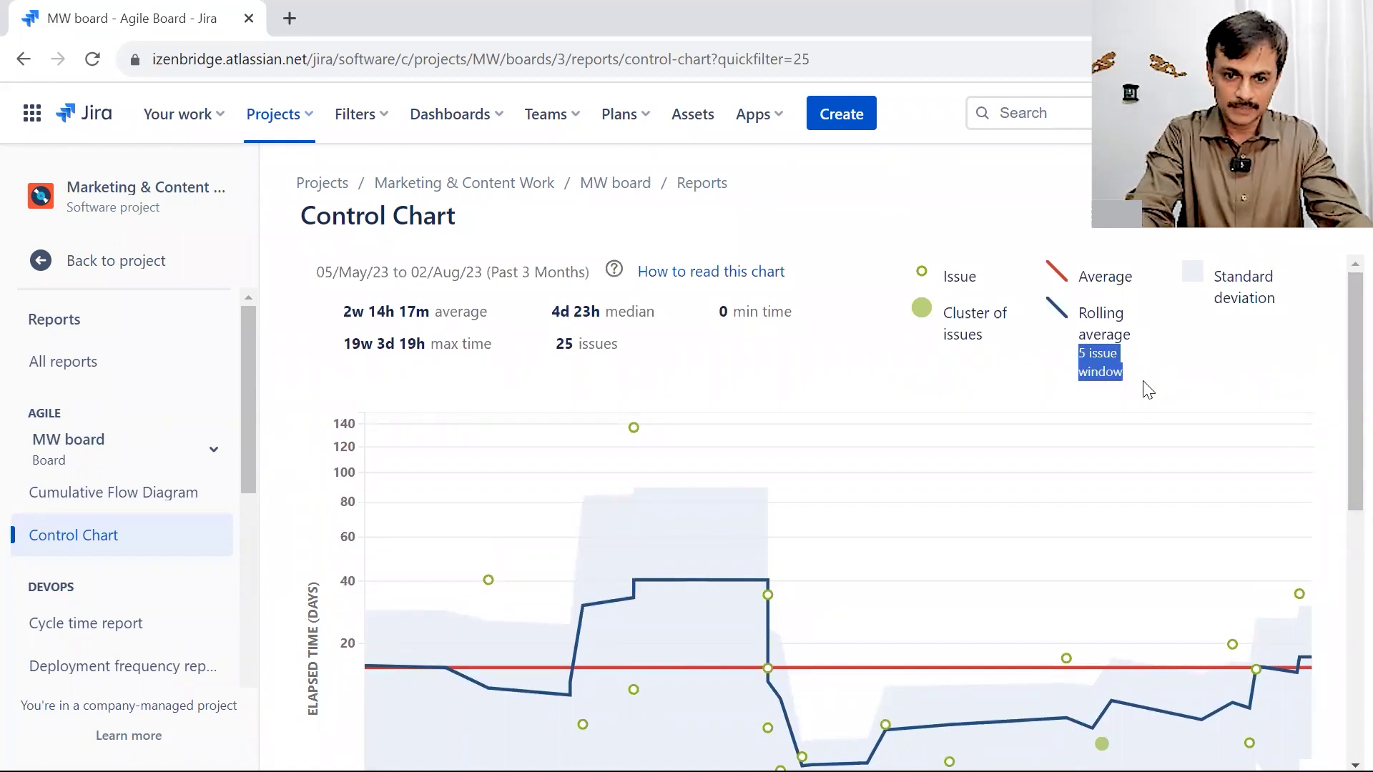
{"action": "triple_click", "coordinate": [564, 341]}
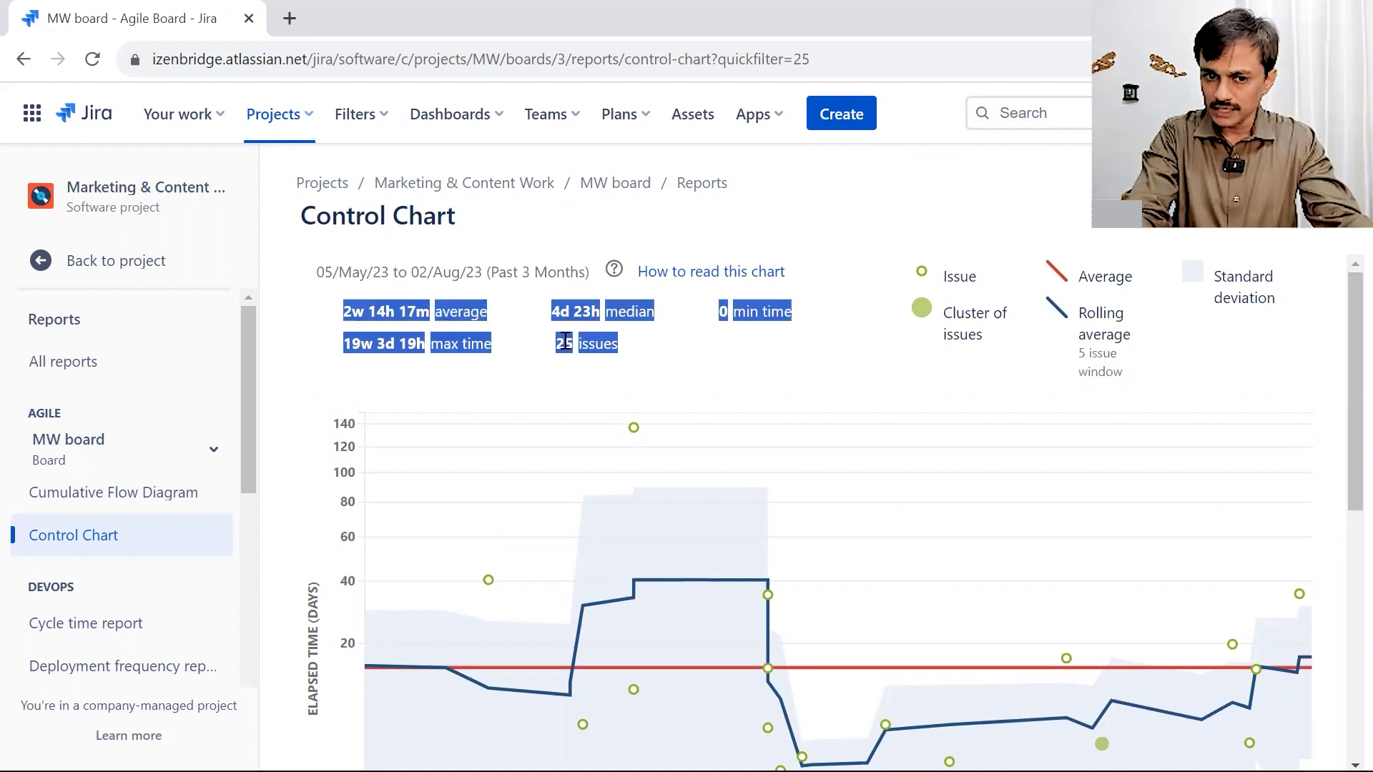
{"action": "left_click", "coordinate": [305, 374]}
{"action": "mouse_move", "coordinate": [635, 433]}
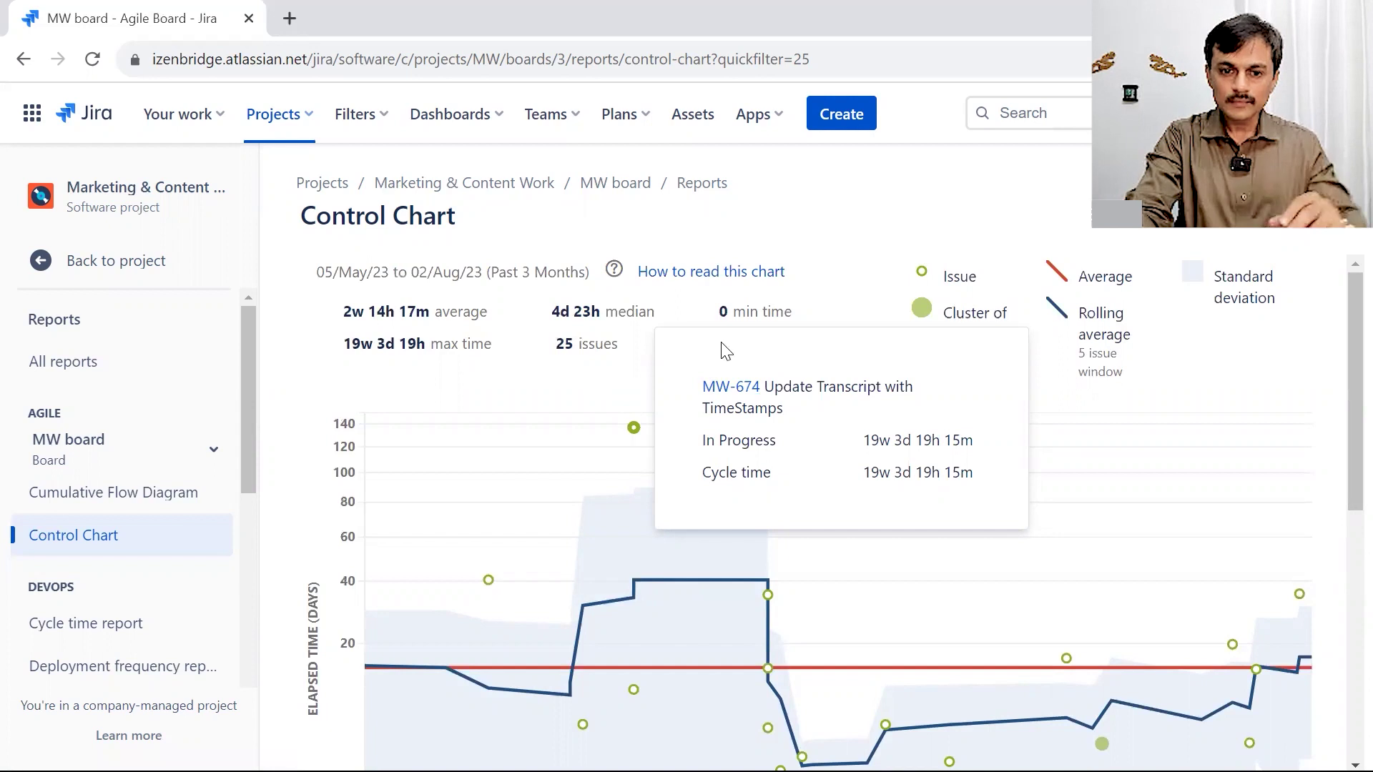
{"action": "scroll", "coordinate": [1343, 546], "scroll_direction": "down", "scroll_amount": 1}
{"action": "scroll", "coordinate": [1343, 545], "scroll_direction": "down", "scroll_amount": 3}
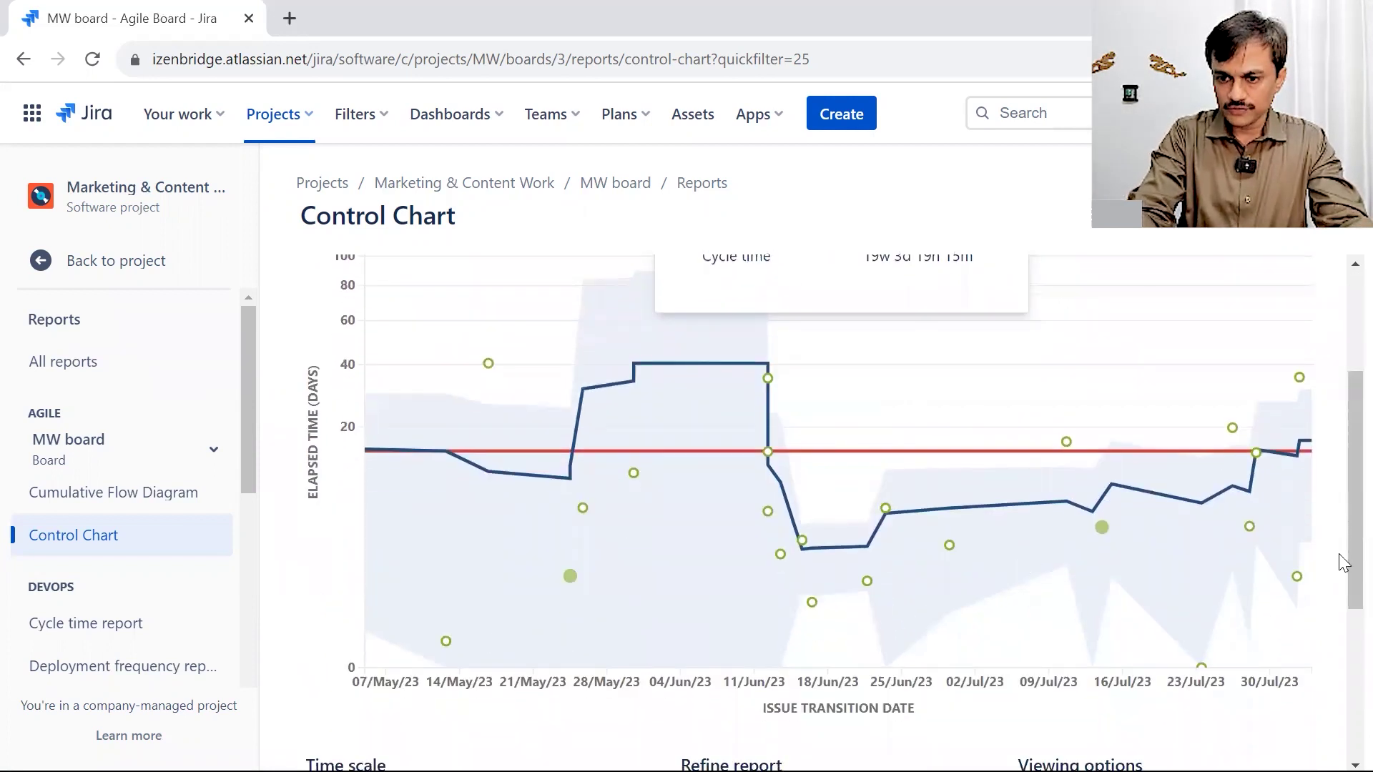
Look over the report's Columns list and leave it unchanged.
{"action": "left_click_drag", "start_coordinate": [1340, 534], "coordinate": [1339, 683]}
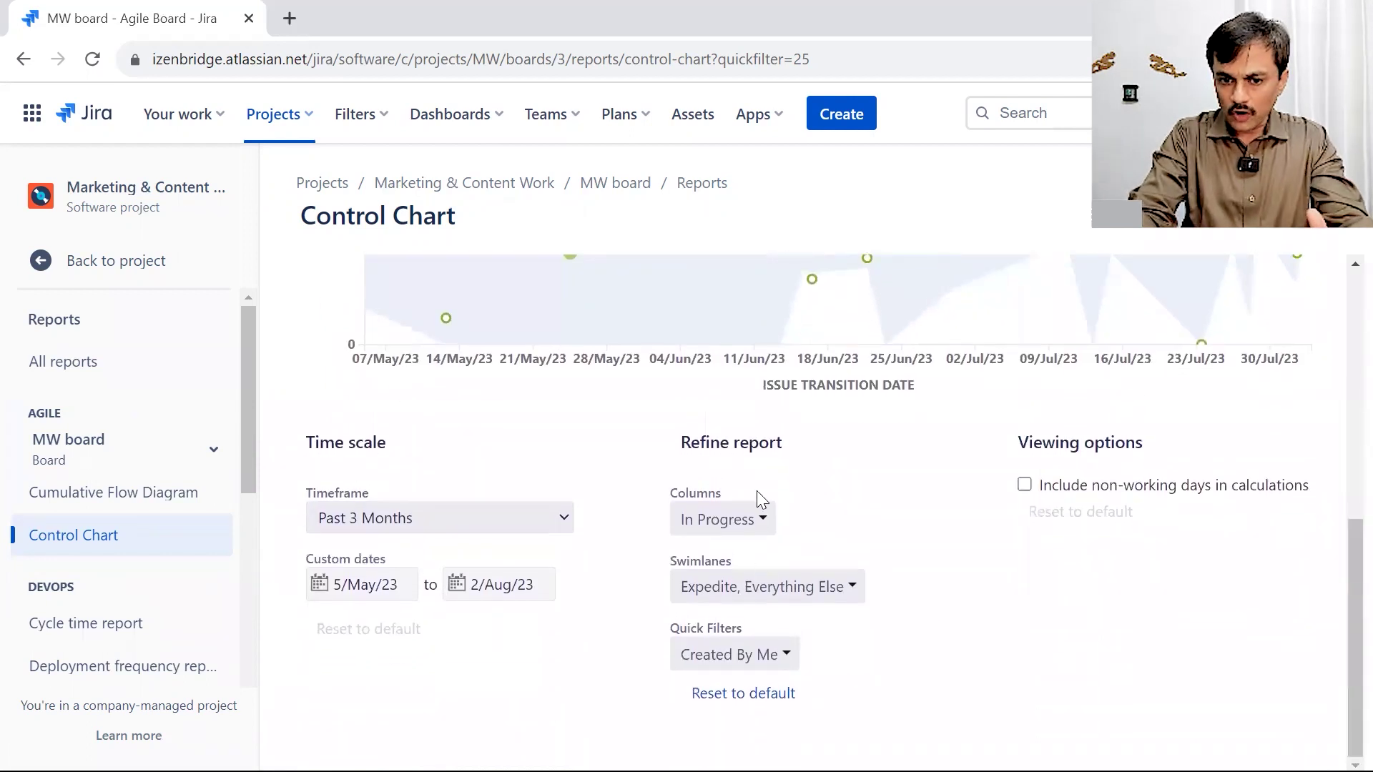
{"action": "left_click", "coordinate": [764, 522]}
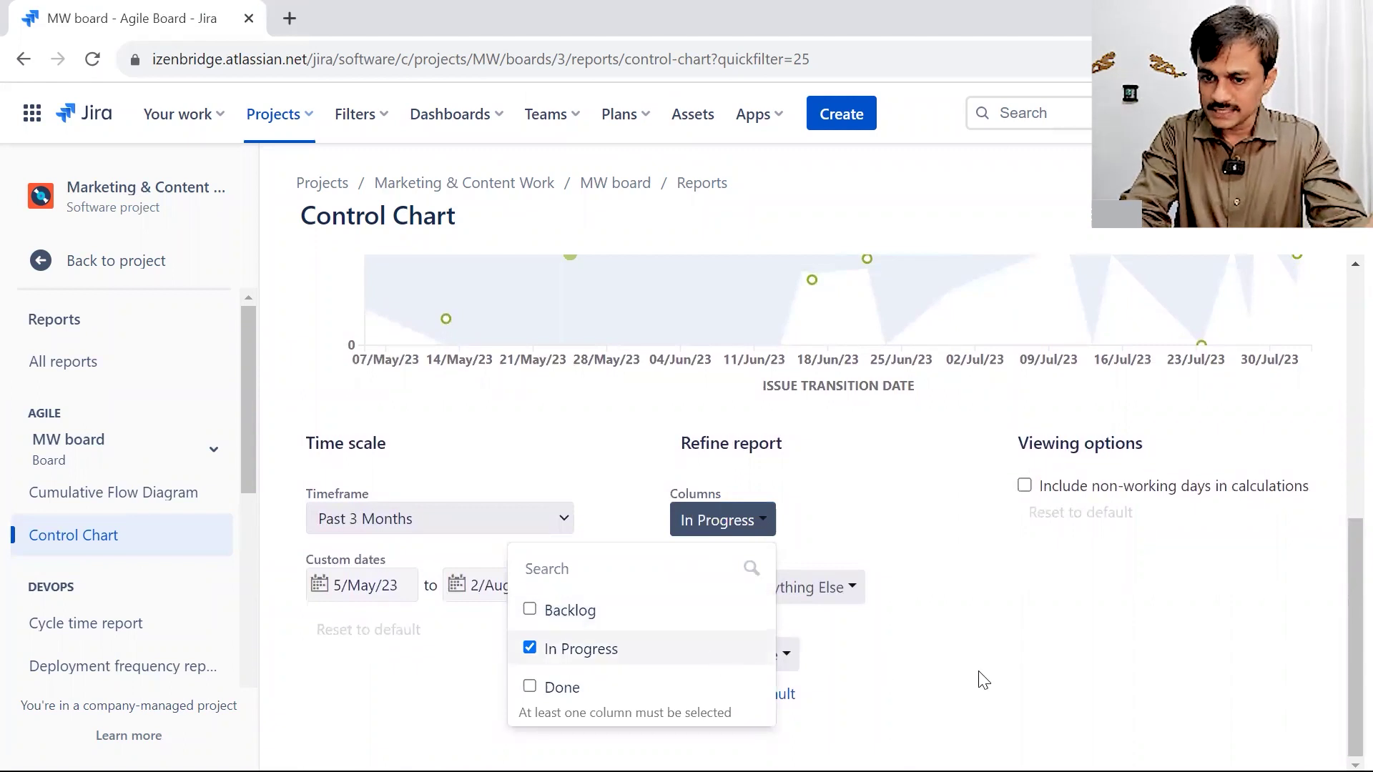
{"action": "left_click", "coordinate": [981, 672]}
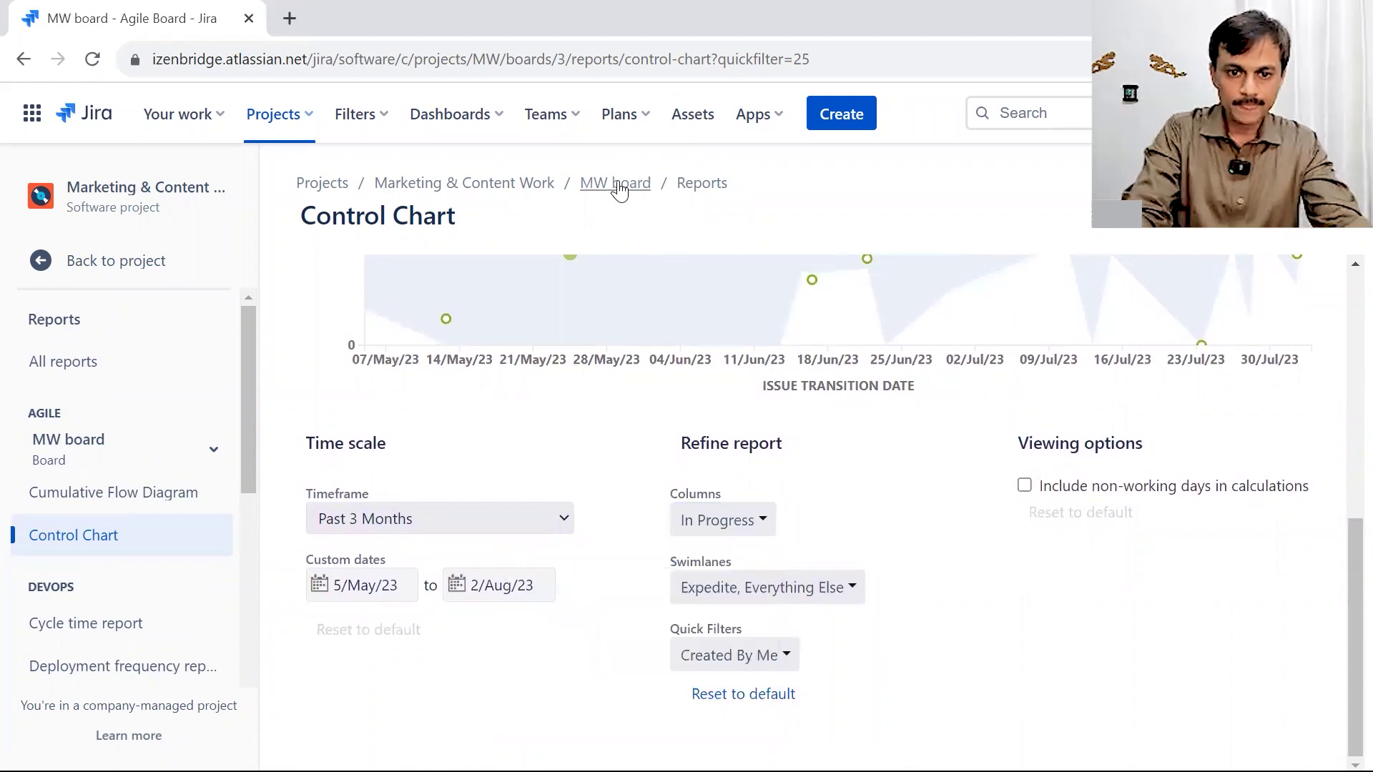
Draw black pen strokes down the left margin, through the title, date axis and breadcrumb.
{"action": "left_click_drag", "start_coordinate": [289, 216], "coordinate": [297, 441]}
{"action": "left_click_drag", "start_coordinate": [426, 211], "coordinate": [447, 423]}
{"action": "left_click_drag", "start_coordinate": [599, 189], "coordinate": [608, 412]}
{"action": "left_click_drag", "start_coordinate": [797, 175], "coordinate": [802, 405]}
{"action": "mouse_move", "coordinate": [329, 252]}
{"action": "left_mouse_down"}
{"action": "mouse_move", "coordinate": [322, 242]}
{"action": "mouse_move", "coordinate": [487, 252]}
{"action": "mouse_move", "coordinate": [669, 191]}
{"action": "mouse_move", "coordinate": [714, 266]}
{"action": "mouse_move", "coordinate": [729, 231]}
{"action": "left_mouse_up"}
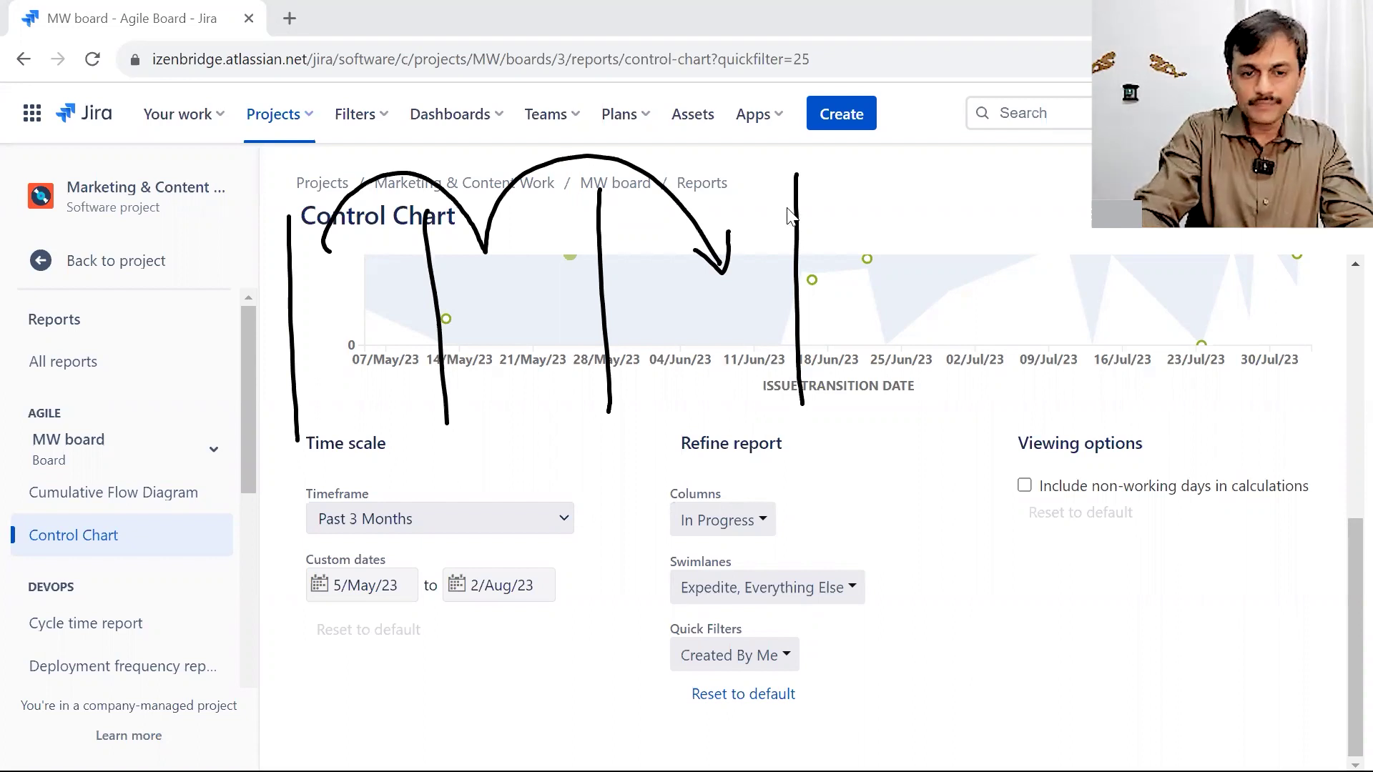
Draw a red arrow across the early dates and a red X left of zero.
{"action": "mouse_move", "coordinate": [460, 302]}
{"action": "left_mouse_down"}
{"action": "mouse_move", "coordinate": [439, 319]}
{"action": "mouse_move", "coordinate": [603, 306]}
{"action": "mouse_move", "coordinate": [591, 315]}
{"action": "left_mouse_up"}
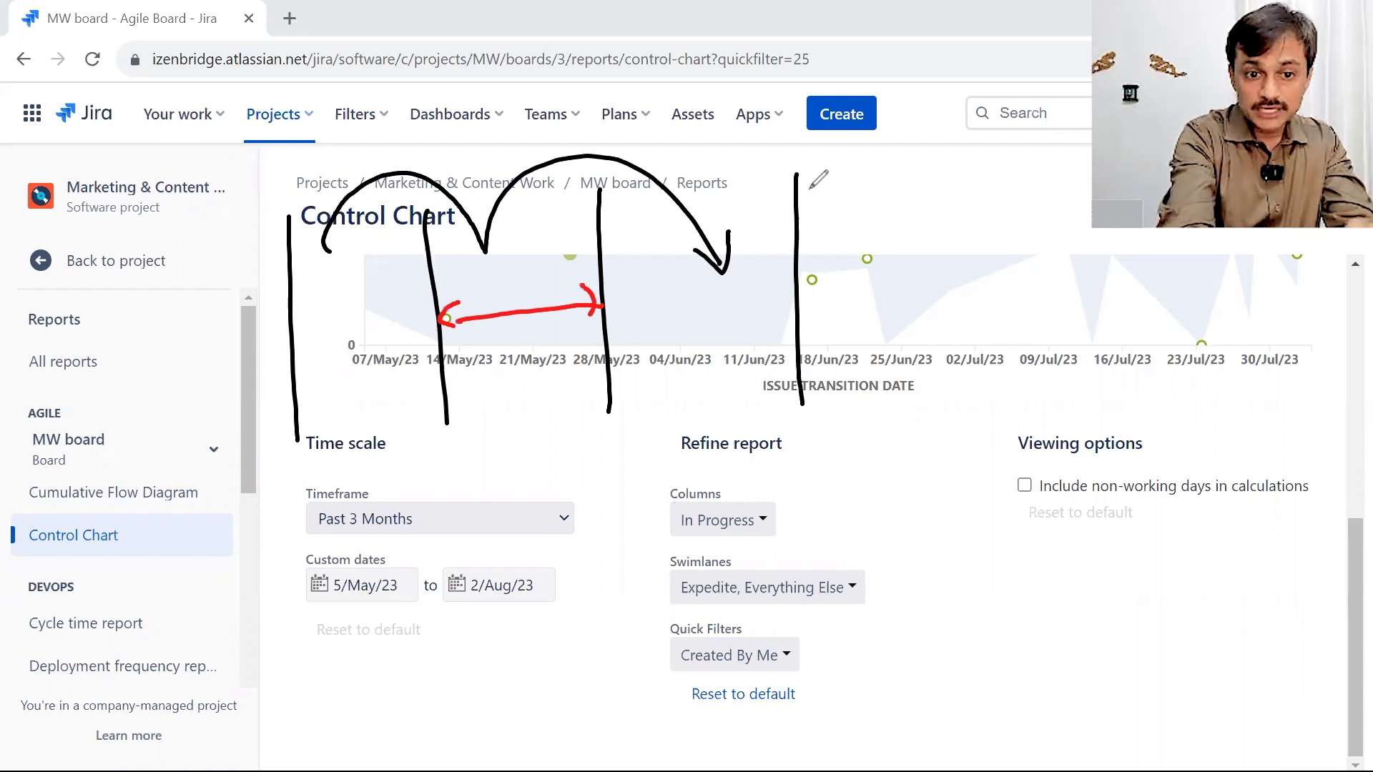
{"action": "left_click_drag", "start_coordinate": [309, 299], "coordinate": [379, 337]}
{"action": "left_click_drag", "start_coordinate": [359, 276], "coordinate": [329, 356]}
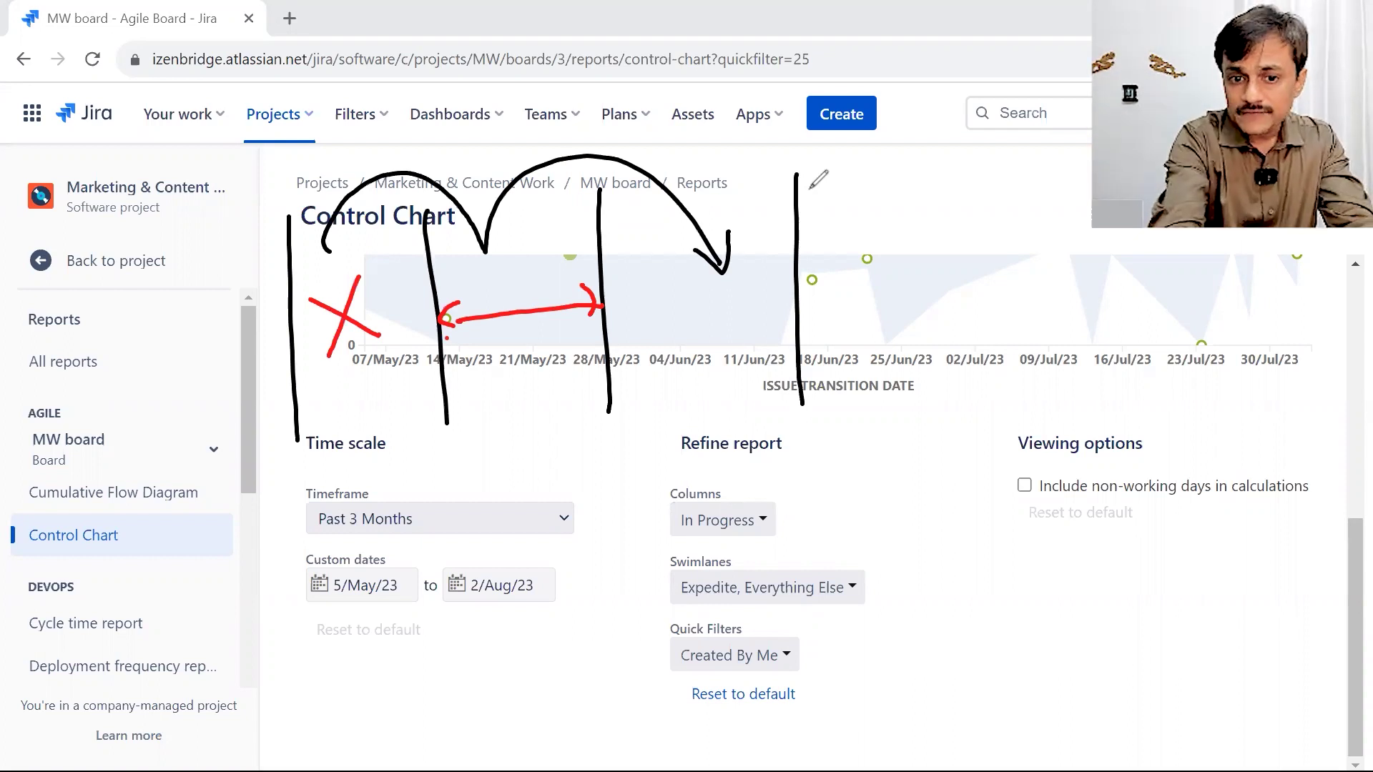
{"action": "left_click_drag", "start_coordinate": [447, 326], "coordinate": [622, 313]}
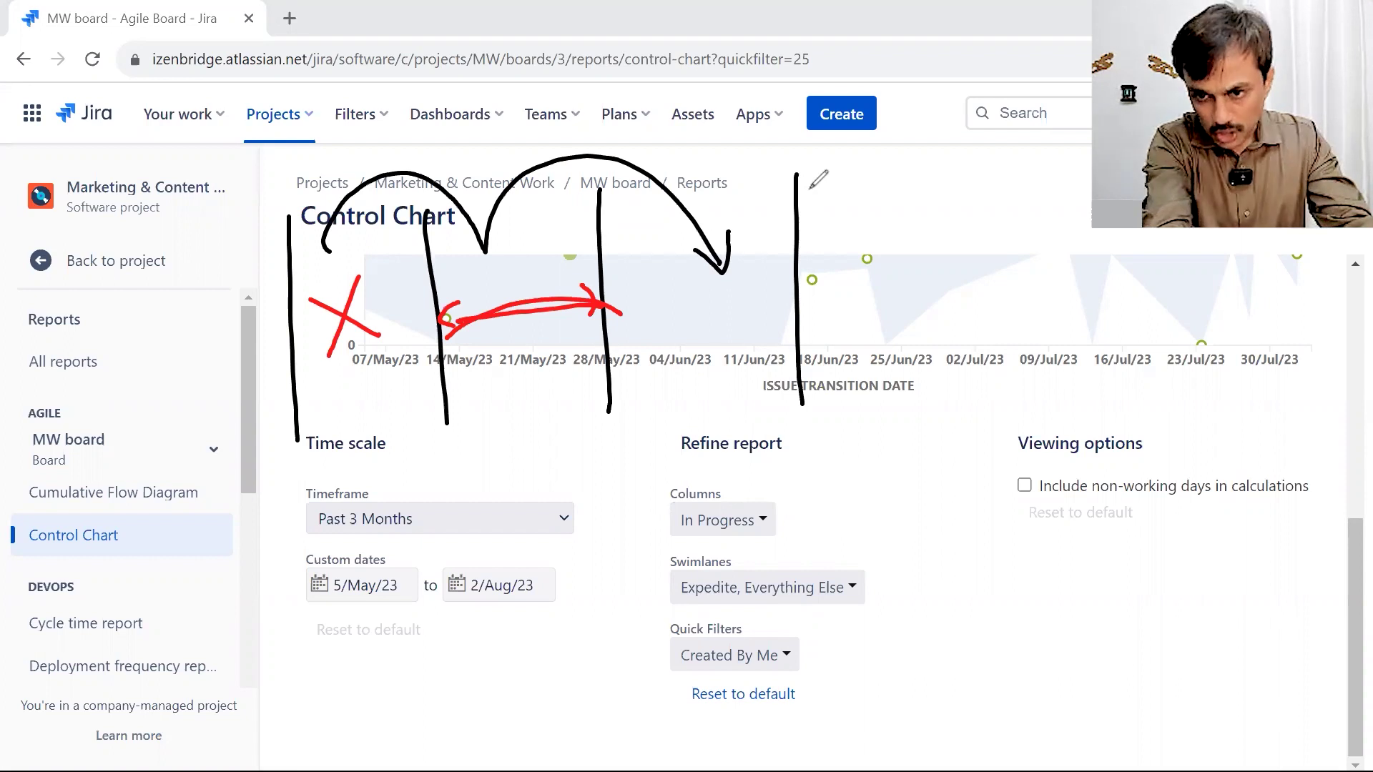
Mark Timeframe, Refine report and Viewing options with red circles and arrows, then erase all annotations.
{"action": "mouse_move", "coordinate": [475, 454]}
{"action": "left_mouse_down"}
{"action": "mouse_move", "coordinate": [616, 437]}
{"action": "mouse_move", "coordinate": [505, 443]}
{"action": "left_mouse_up"}
{"action": "left_click_drag", "start_coordinate": [712, 438], "coordinate": [809, 486]}
{"action": "left_click_drag", "start_coordinate": [937, 426], "coordinate": [895, 427]}
{"action": "mouse_move", "coordinate": [1072, 411]}
{"action": "left_mouse_down"}
{"action": "mouse_move", "coordinate": [1076, 487]}
{"action": "mouse_move", "coordinate": [1070, 409]}
{"action": "left_mouse_up"}
{"action": "mouse_move", "coordinate": [933, 389]}
{"action": "left_mouse_down"}
{"action": "mouse_move", "coordinate": [976, 400]}
{"action": "mouse_move", "coordinate": [1037, 347]}
{"action": "left_mouse_up"}
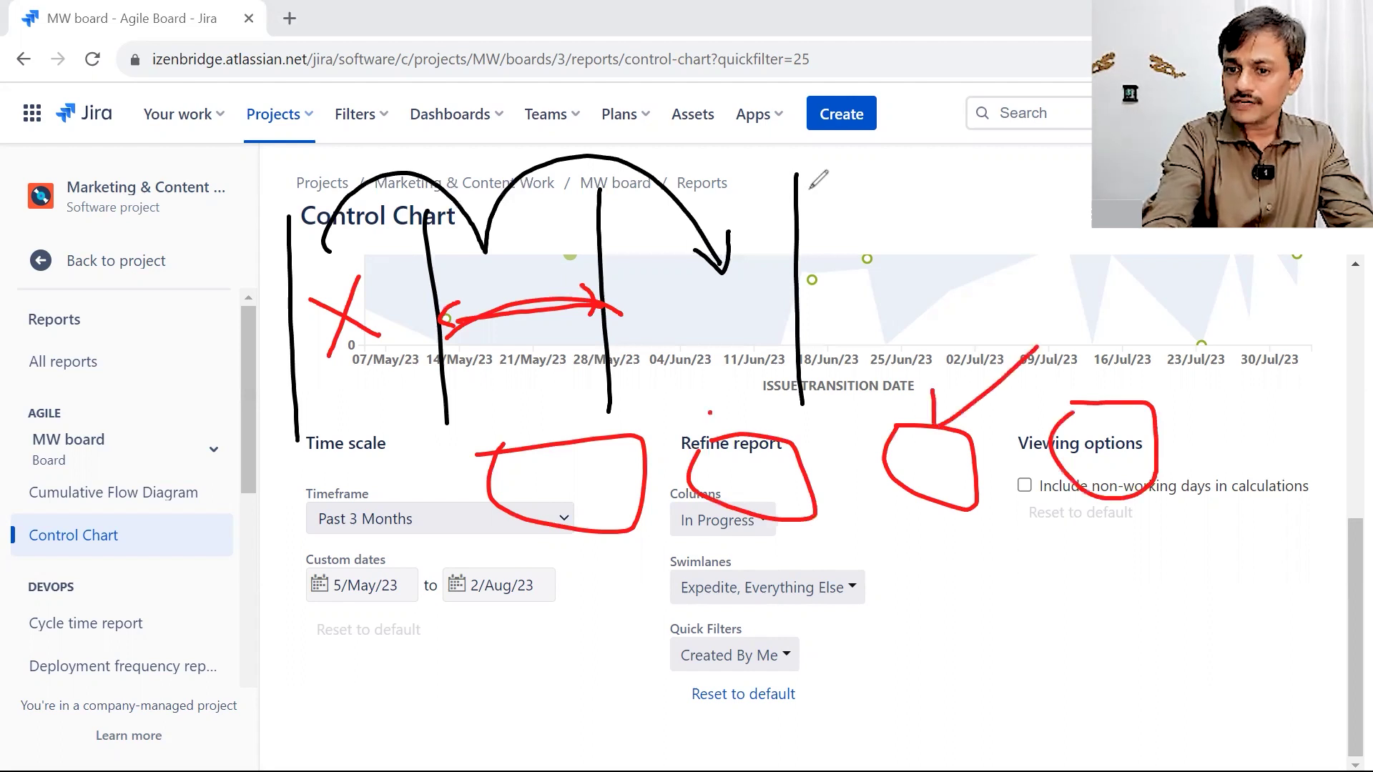
{"action": "left_click_drag", "start_coordinate": [836, 338], "coordinate": [743, 435]}
{"action": "left_click_drag", "start_coordinate": [709, 412], "coordinate": [744, 436]}
{"action": "mouse_move", "coordinate": [518, 418]}
{"action": "left_mouse_down"}
{"action": "mouse_move", "coordinate": [504, 390]}
{"action": "mouse_move", "coordinate": [678, 388]}
{"action": "mouse_move", "coordinate": [717, 474]}
{"action": "mouse_move", "coordinate": [740, 467]}
{"action": "left_mouse_up"}
{"action": "left_click_drag", "start_coordinate": [937, 338], "coordinate": [744, 465]}
{"action": "left_click_drag", "start_coordinate": [965, 321], "coordinate": [934, 339]}
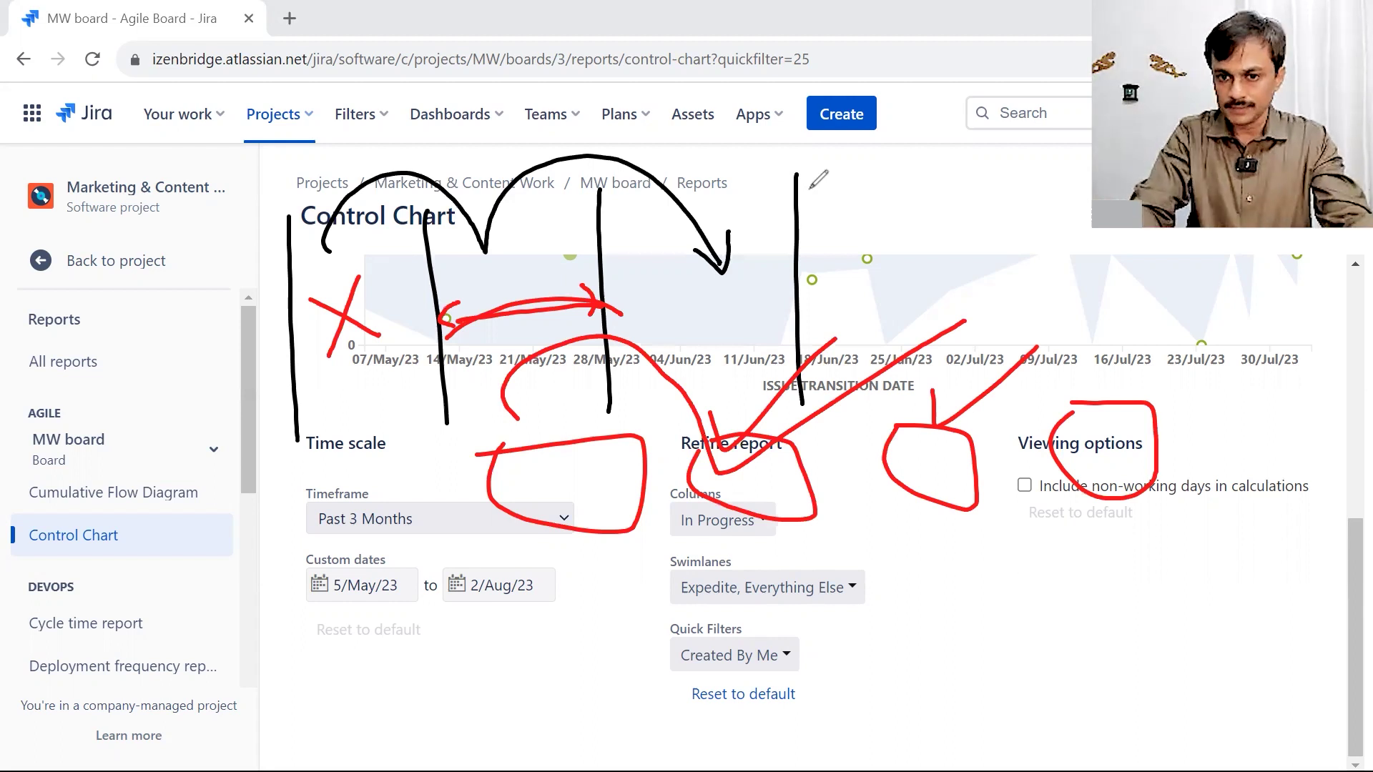
{"action": "key", "text": "Escape"}
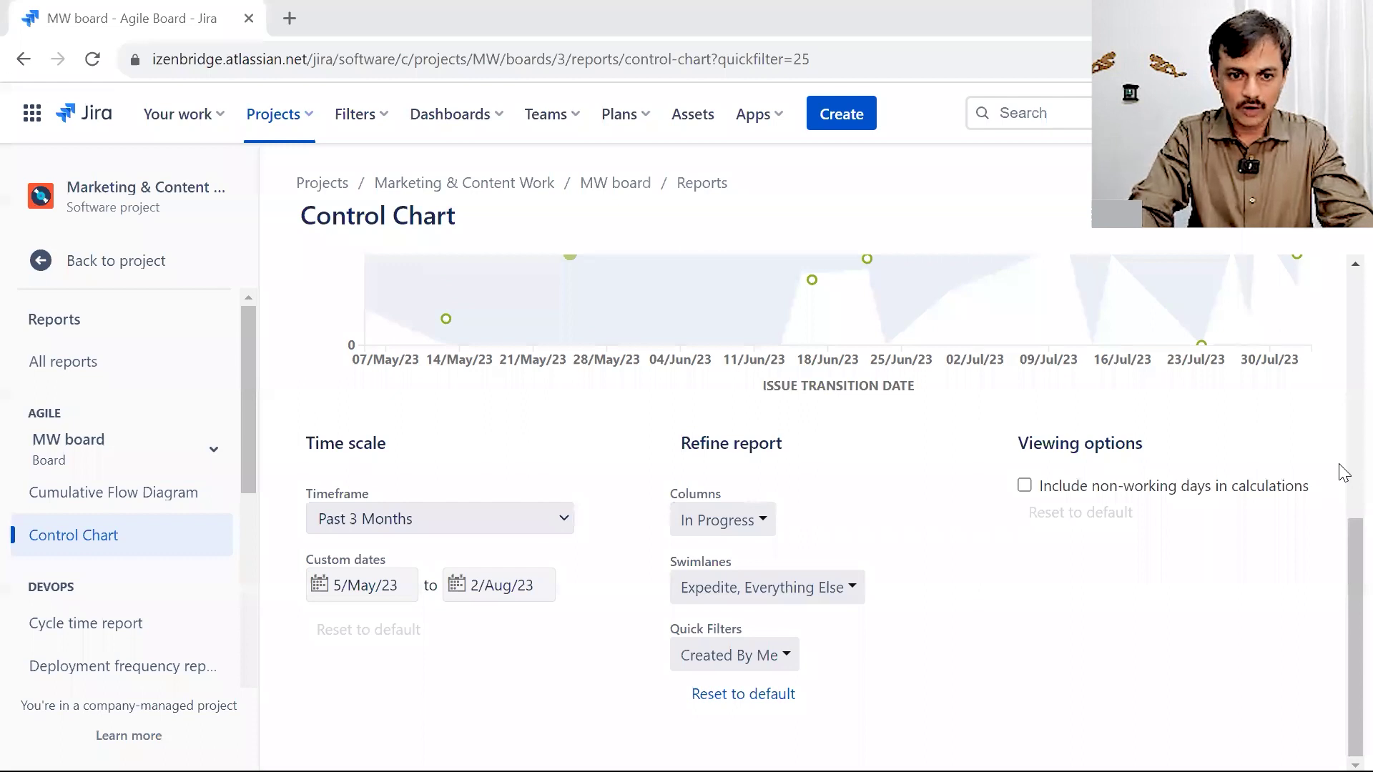
{"action": "scroll", "coordinate": [1343, 472], "scroll_direction": "up", "scroll_amount": 4}
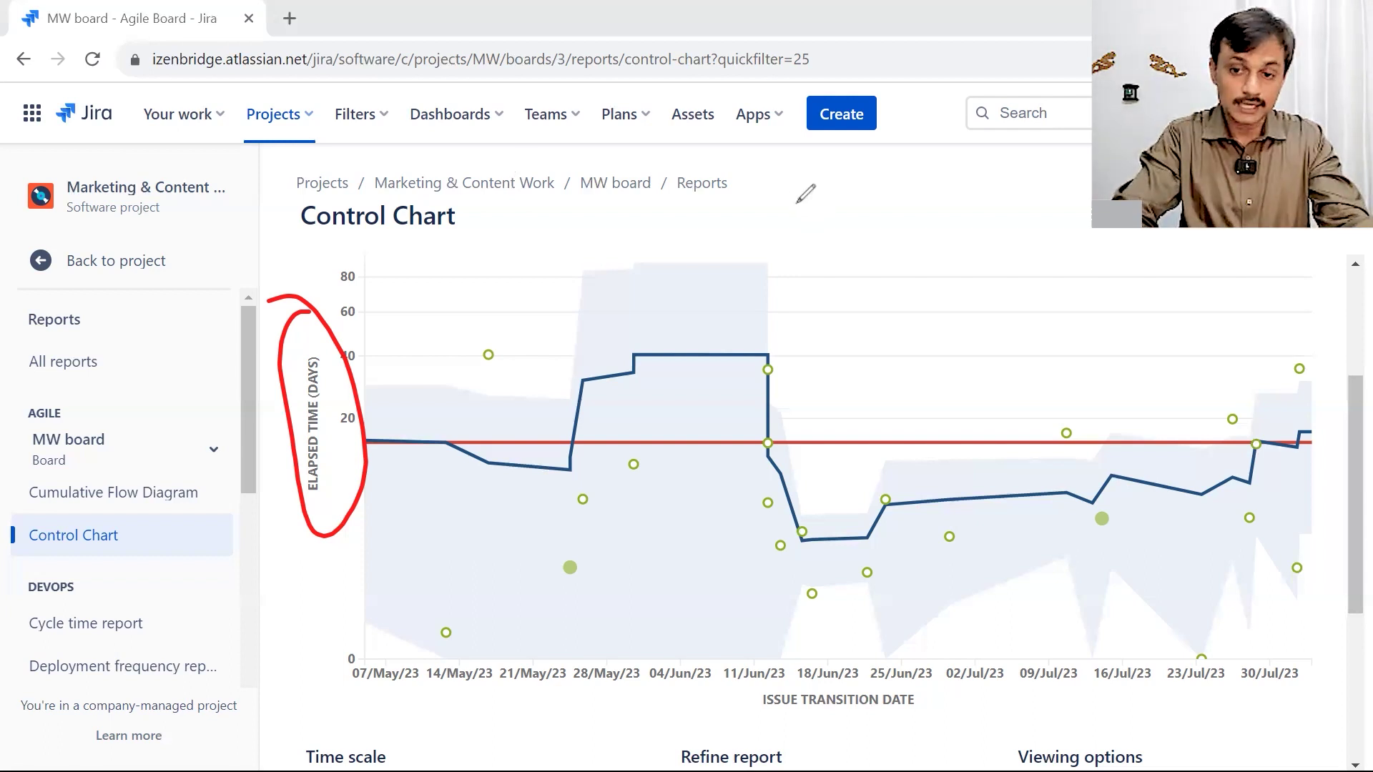
{"action": "key", "text": "ctrl+z"}
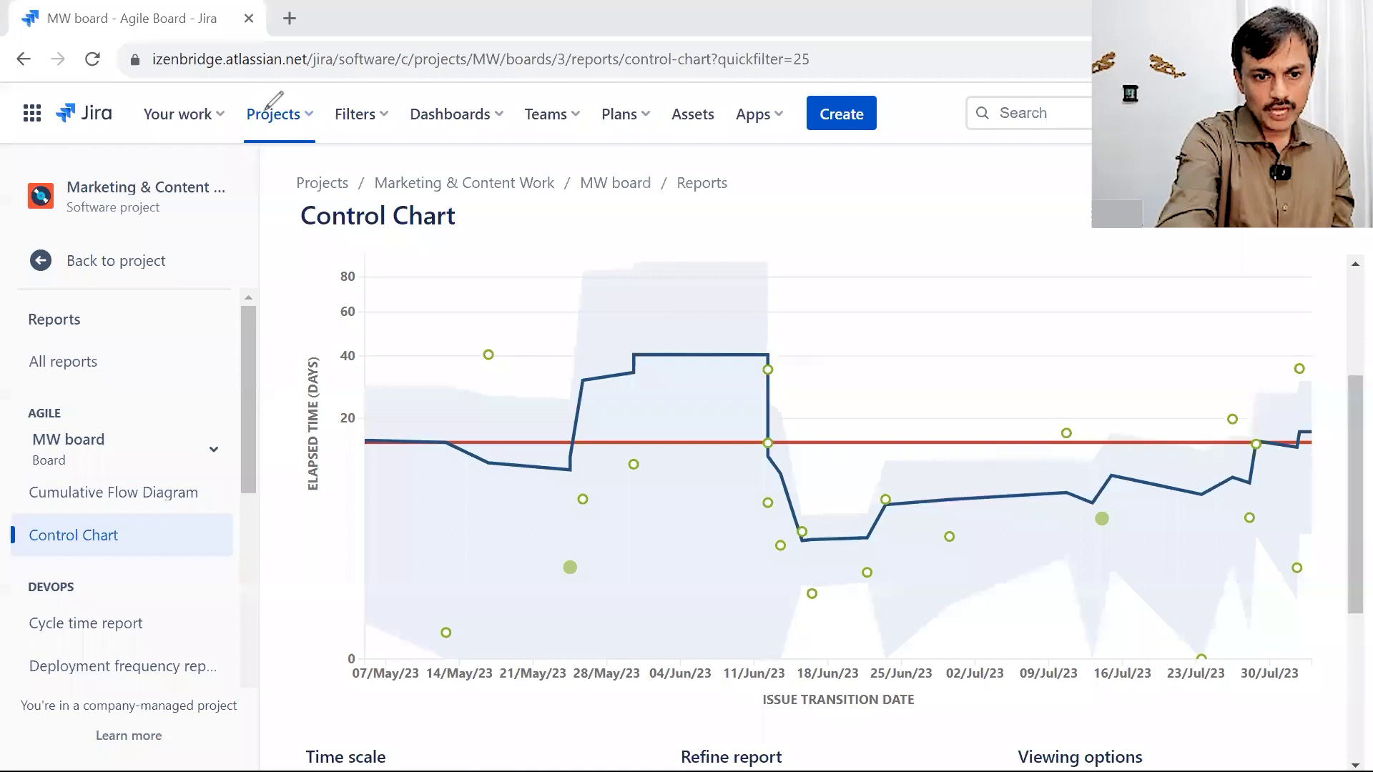
{"action": "left_click_drag", "start_coordinate": [215, 278], "coordinate": [313, 442]}
{"action": "left_click_drag", "start_coordinate": [304, 227], "coordinate": [377, 413]}
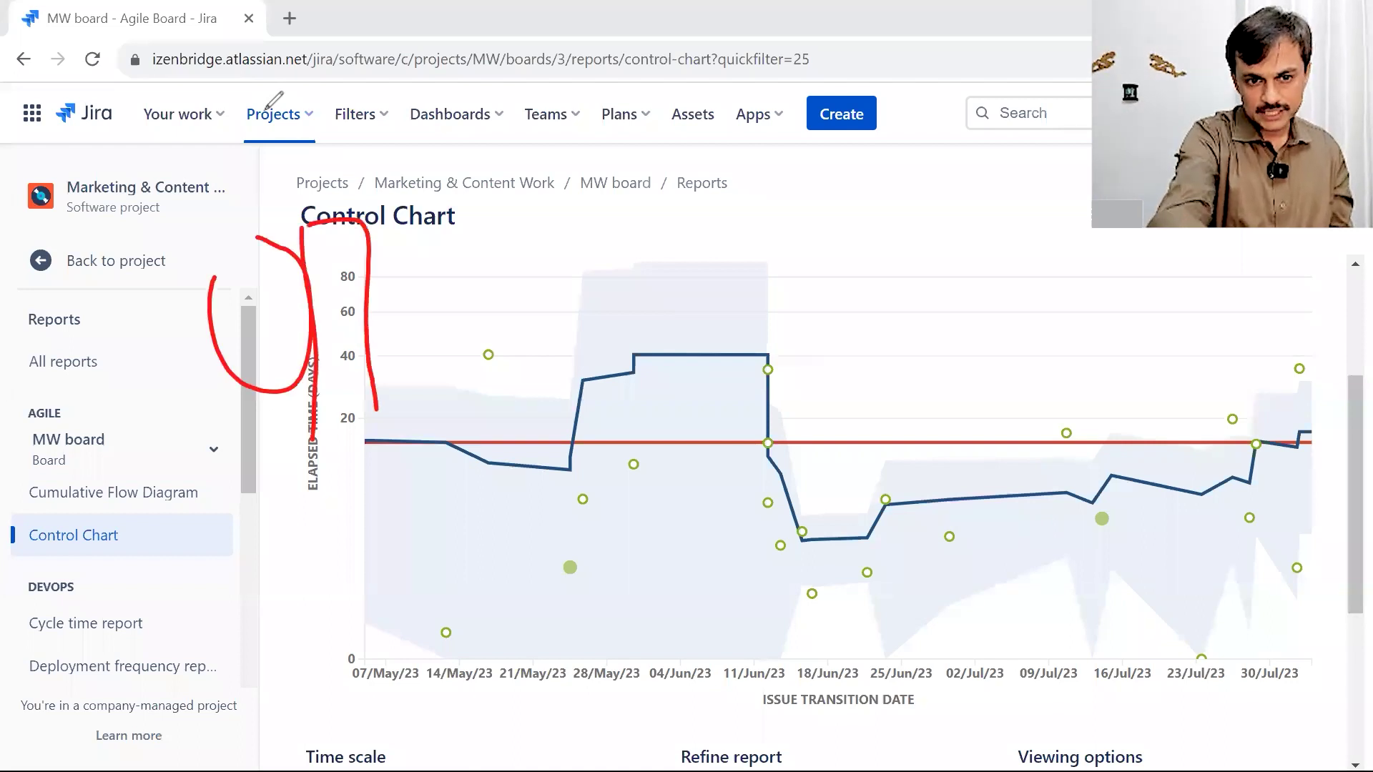
{"action": "left_click_drag", "start_coordinate": [450, 191], "coordinate": [400, 416]}
{"action": "mouse_move", "coordinate": [86, 223]}
{"action": "left_mouse_down"}
{"action": "mouse_move", "coordinate": [197, 292]}
{"action": "mouse_move", "coordinate": [208, 261]}
{"action": "mouse_move", "coordinate": [419, 274]}
{"action": "mouse_move", "coordinate": [424, 259]}
{"action": "mouse_move", "coordinate": [429, 284]}
{"action": "mouse_move", "coordinate": [428, 266]}
{"action": "left_mouse_up"}
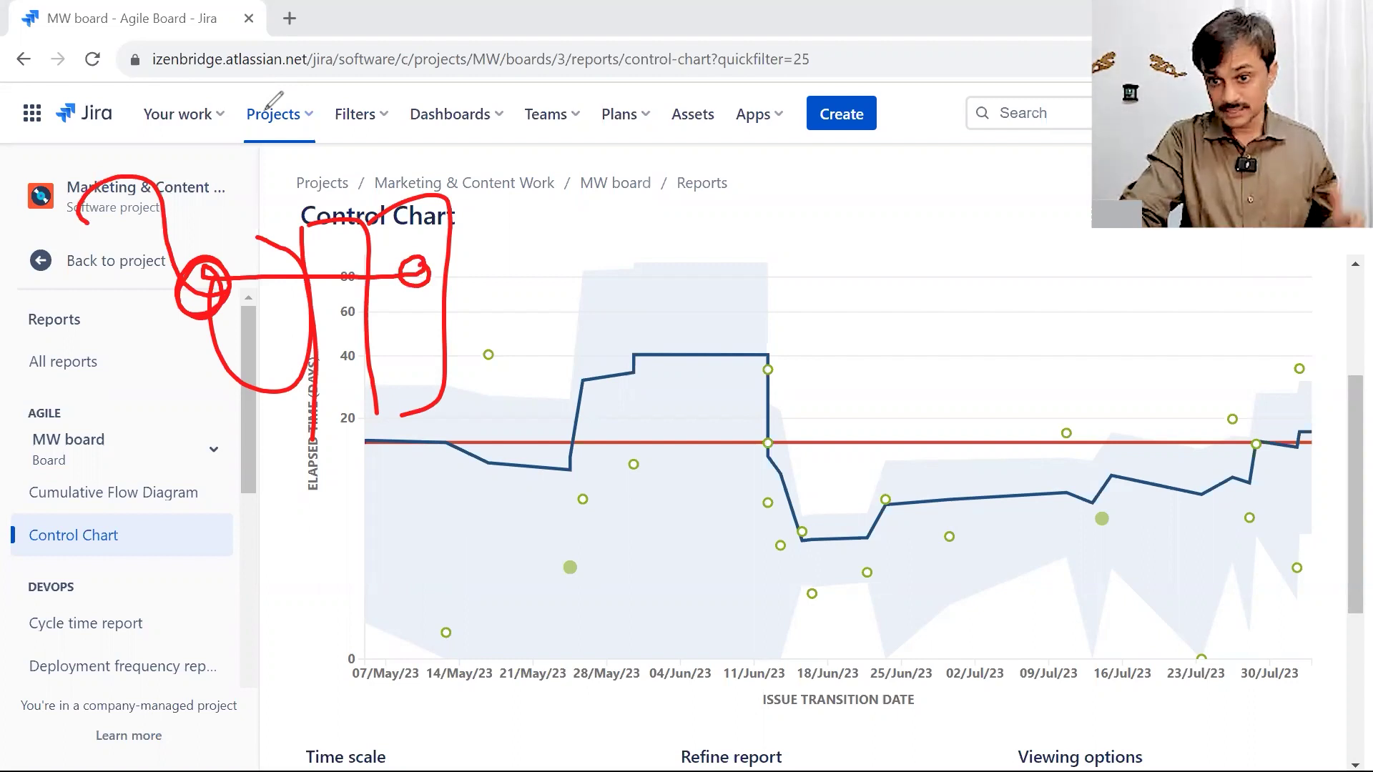
{"action": "key", "text": "e"}
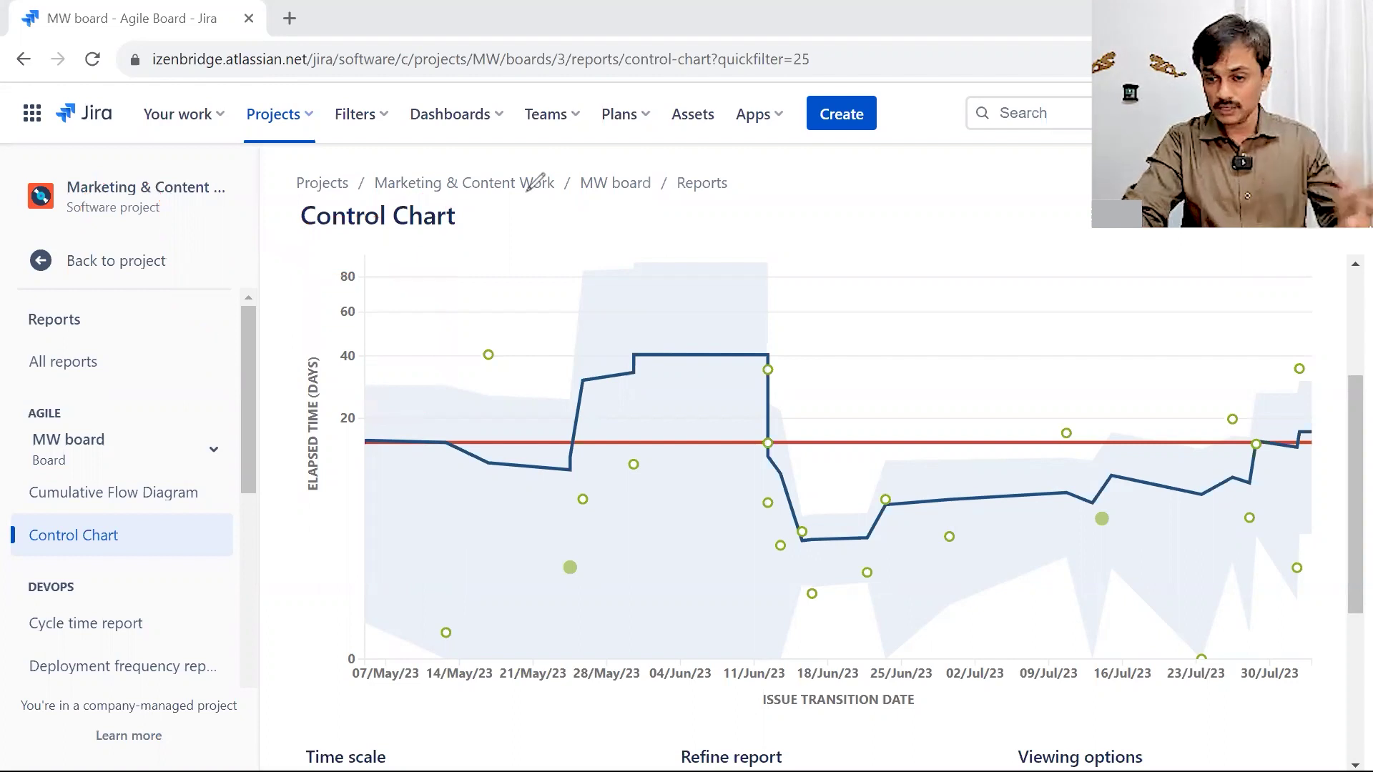
{"action": "left_click_drag", "start_coordinate": [1343, 474], "coordinate": [1339, 647]}
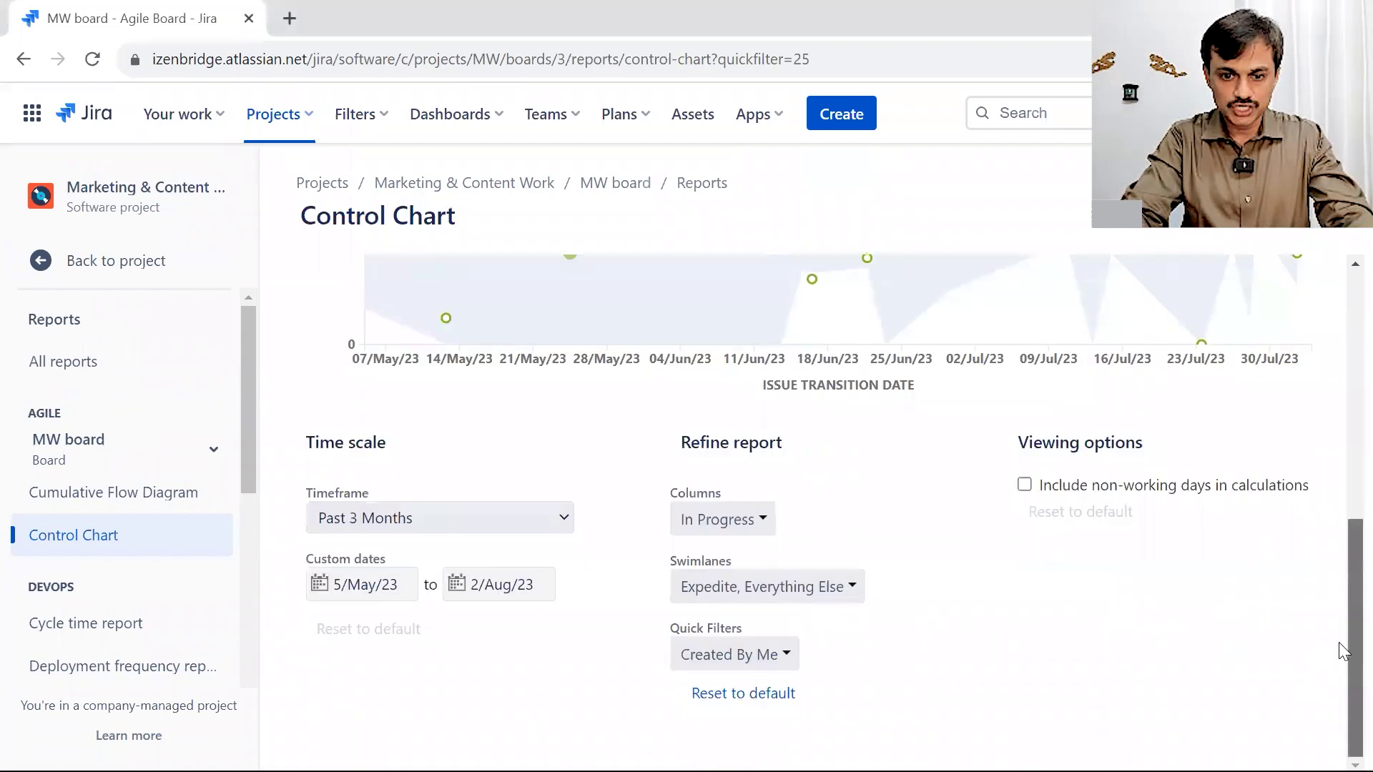
Tick Backlog in the Columns list alongside In Progress and view the redrawn chart.
{"action": "left_click", "coordinate": [714, 531]}
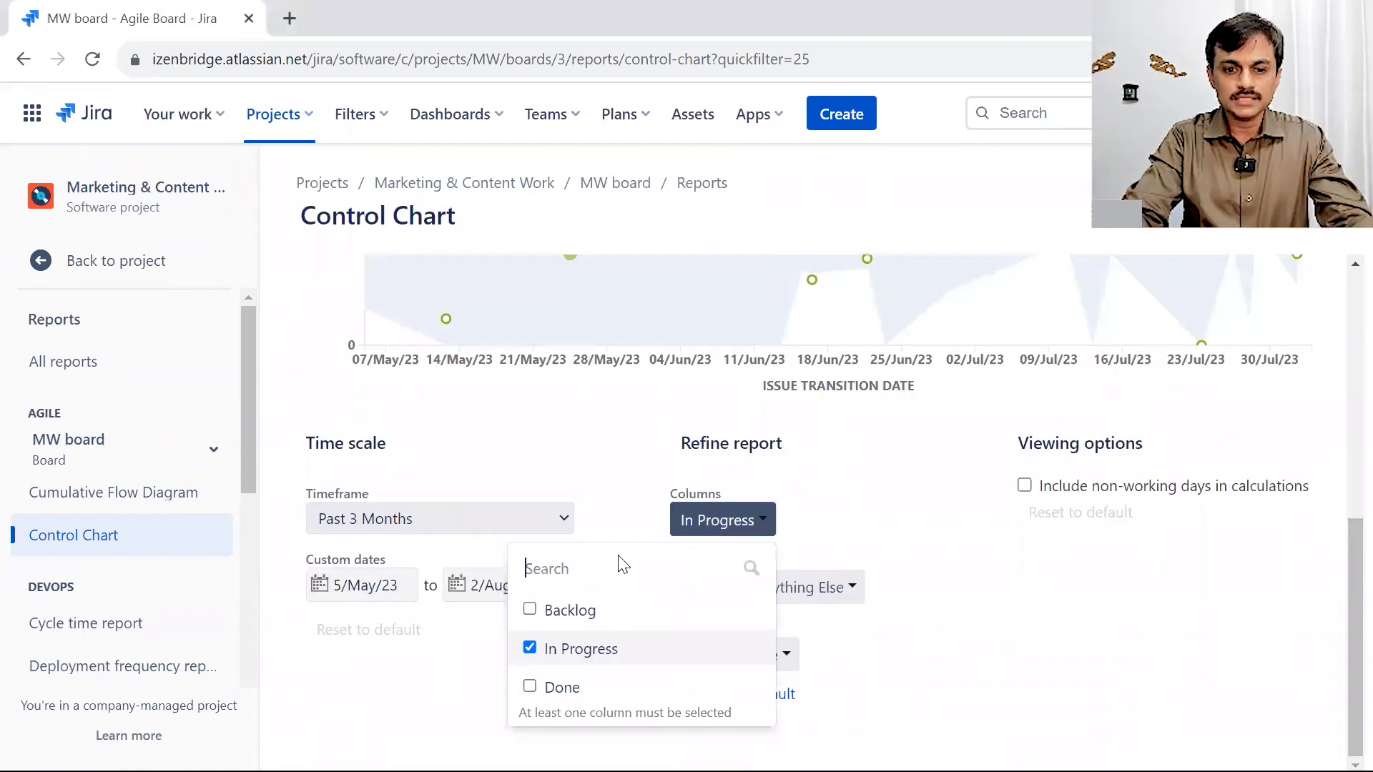
{"action": "left_click", "coordinate": [529, 610]}
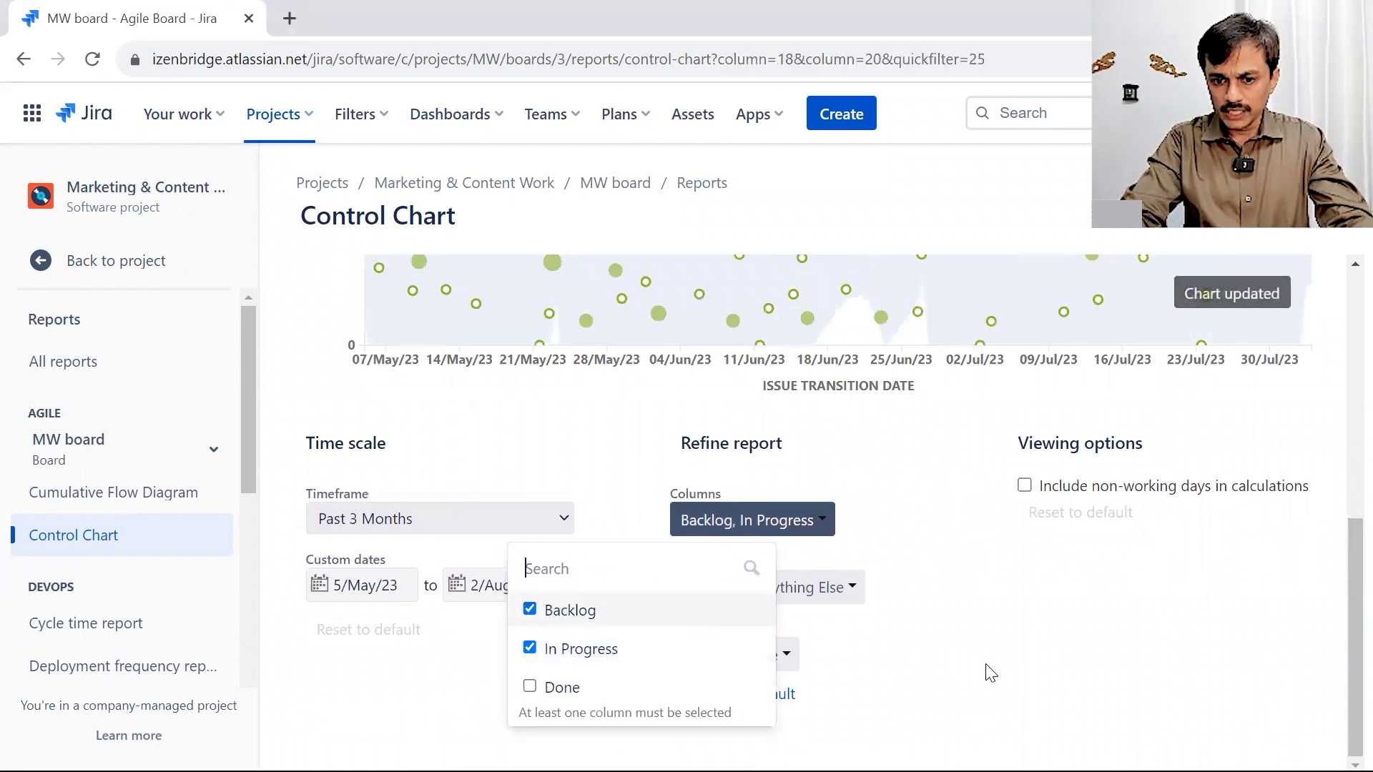
{"action": "left_click", "coordinate": [1020, 662]}
{"action": "scroll", "coordinate": [1339, 562], "scroll_direction": "up", "scroll_amount": 5}
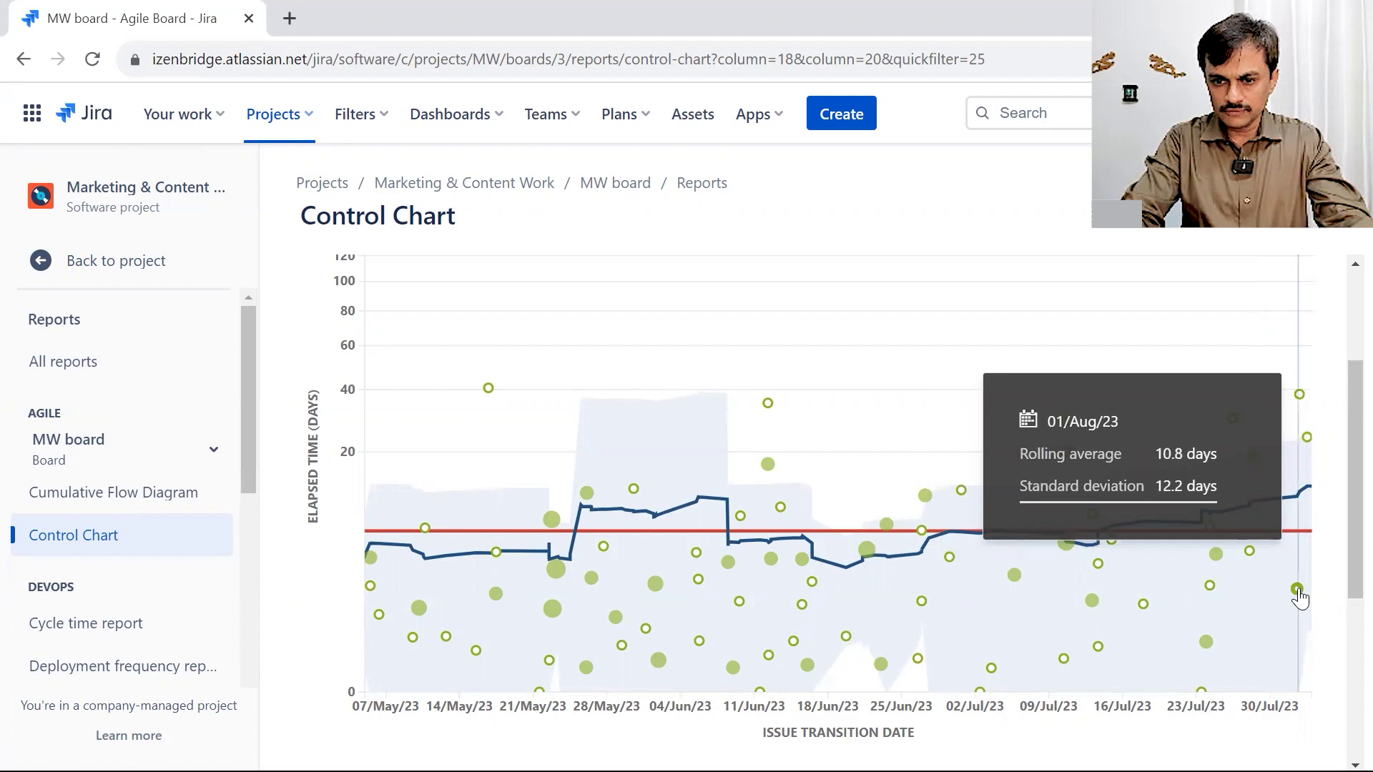
{"action": "mouse_move", "coordinate": [1301, 599]}
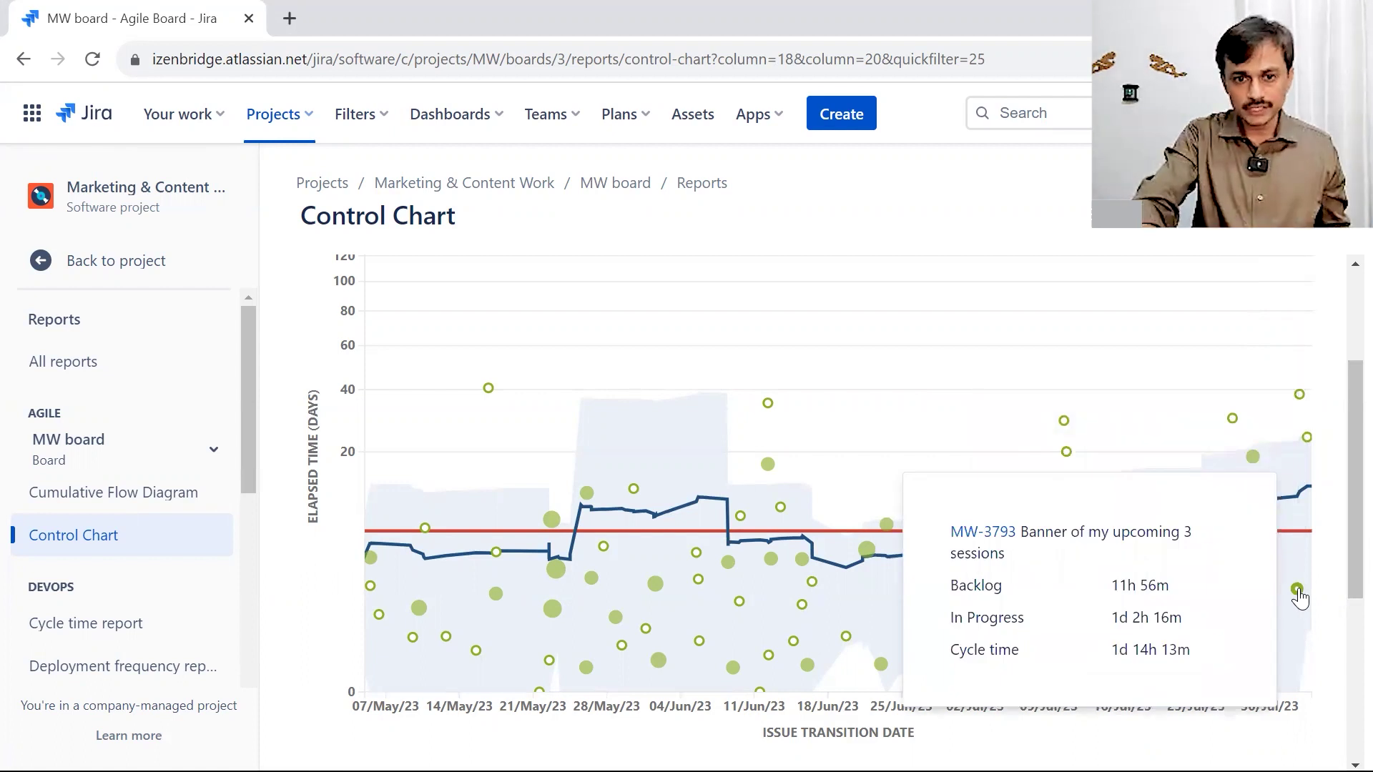
{"action": "right_click", "coordinate": [519, 179]}
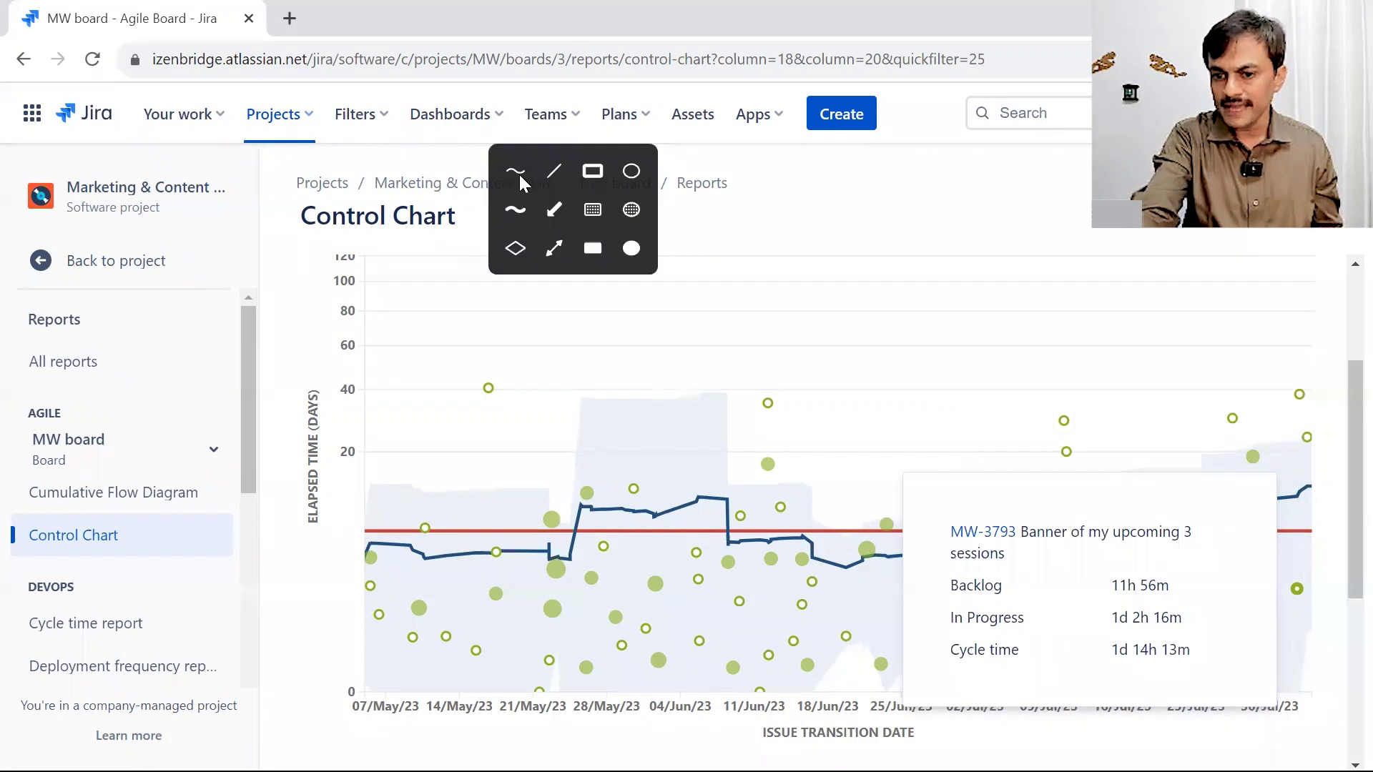
{"action": "left_click", "coordinate": [526, 168]}
{"action": "mouse_move", "coordinate": [1200, 522]}
{"action": "left_mouse_down"}
{"action": "mouse_move", "coordinate": [951, 556]}
{"action": "mouse_move", "coordinate": [1228, 530]}
{"action": "mouse_move", "coordinate": [1165, 506]}
{"action": "left_mouse_up"}
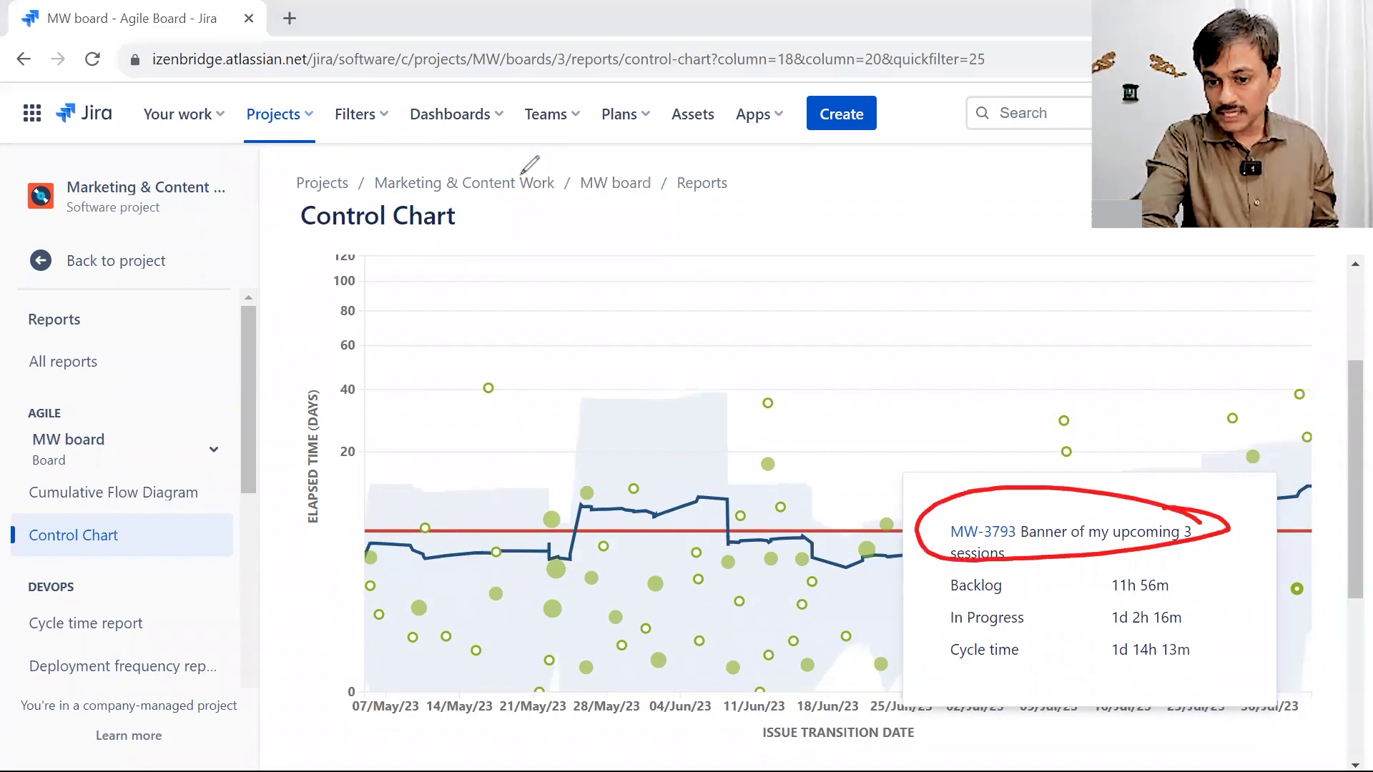
{"action": "left_click_drag", "start_coordinate": [1102, 603], "coordinate": [1191, 599]}
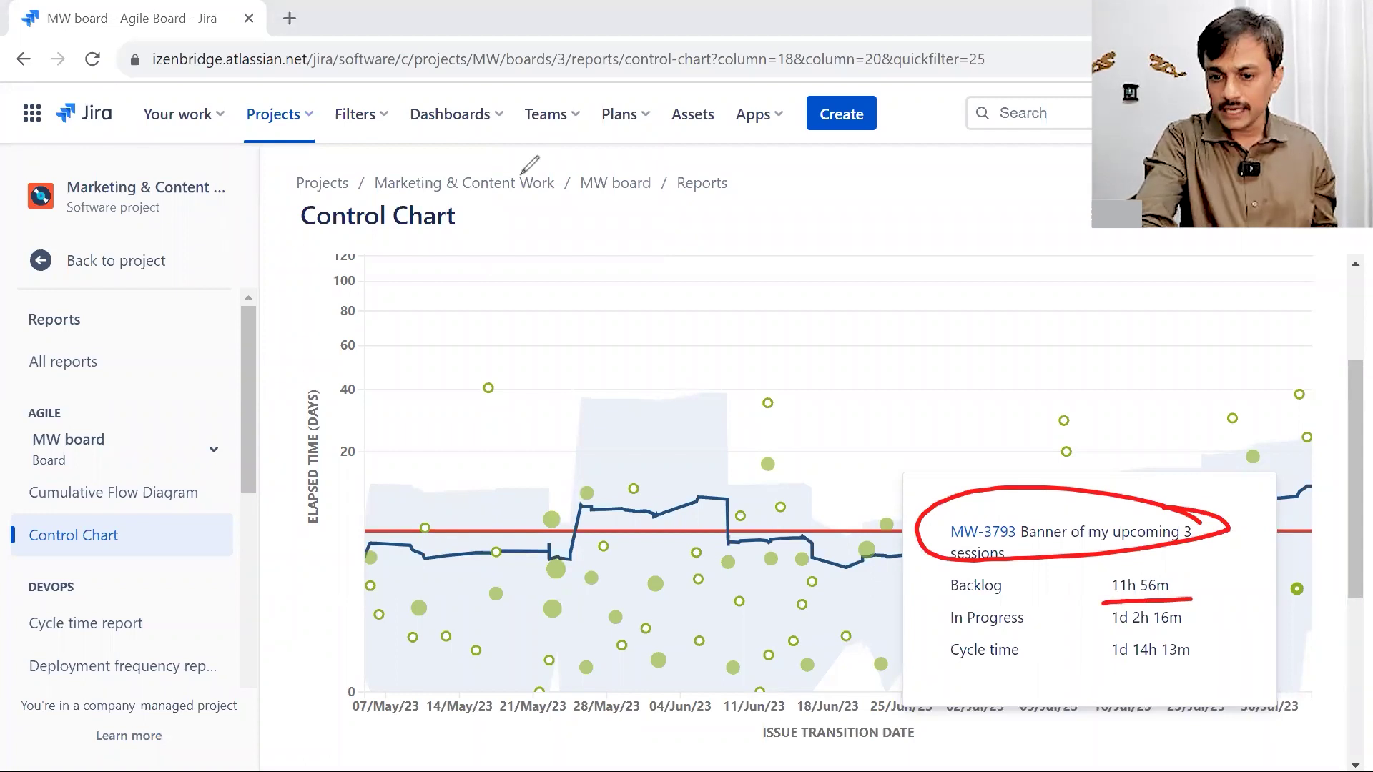
{"action": "left_click", "coordinate": [1108, 635]}
{"action": "left_click_drag", "start_coordinate": [1108, 633], "coordinate": [1188, 632]}
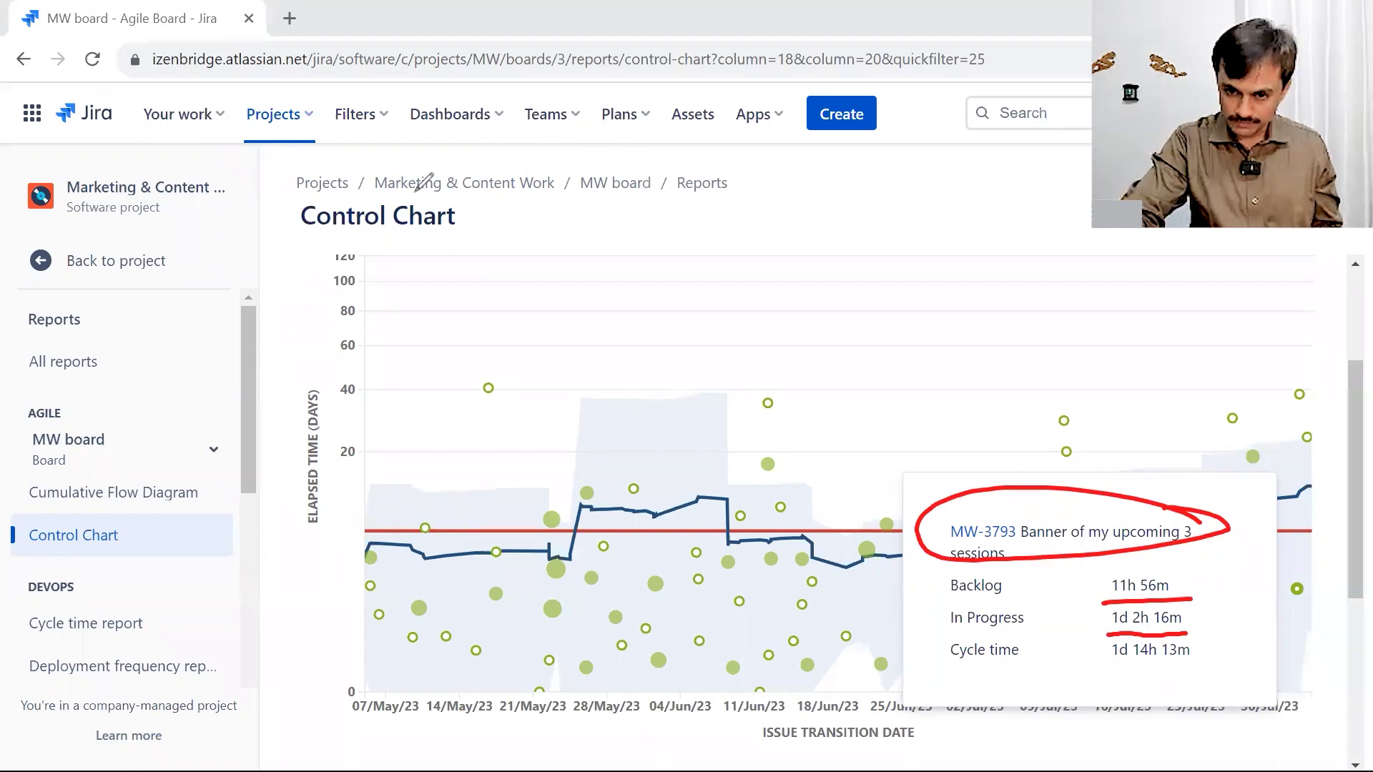
{"action": "key", "text": "Escape"}
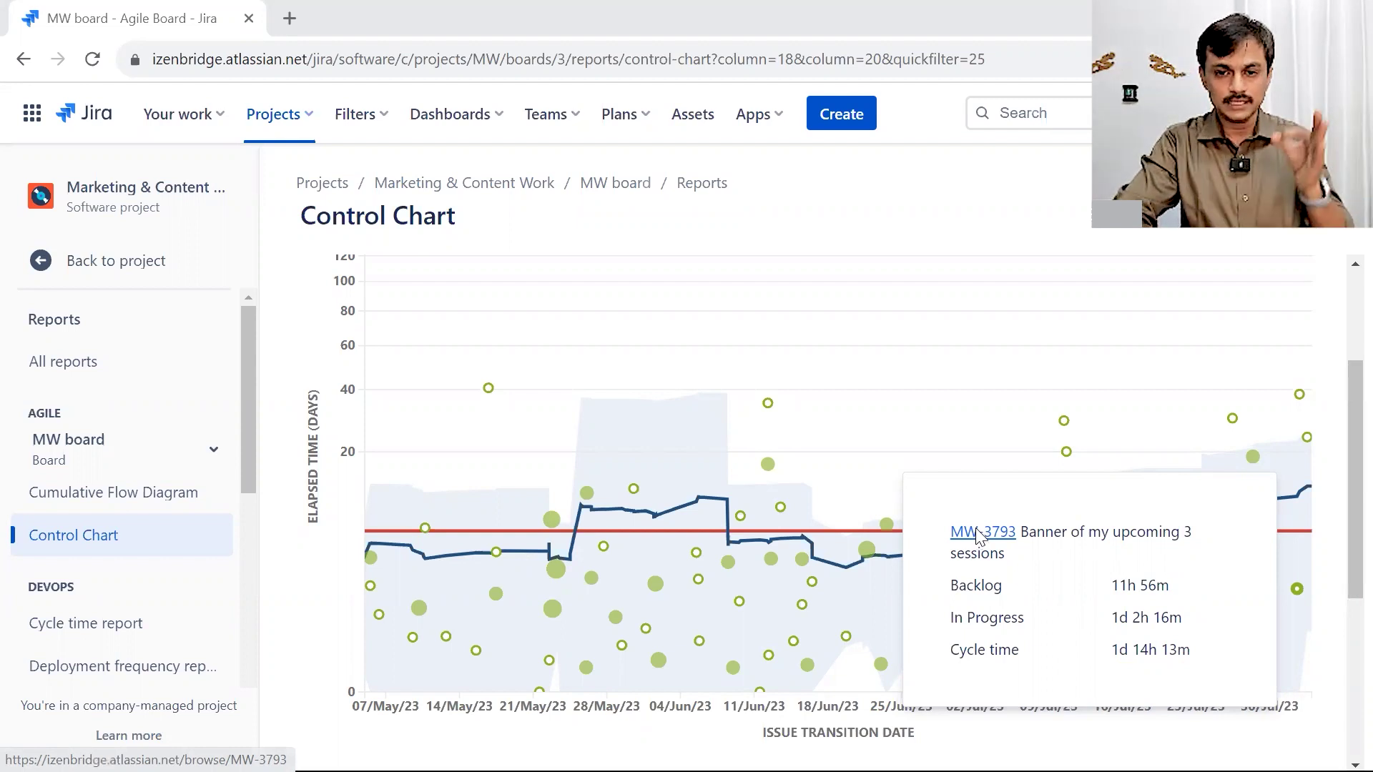
{"action": "left_click", "coordinate": [978, 533]}
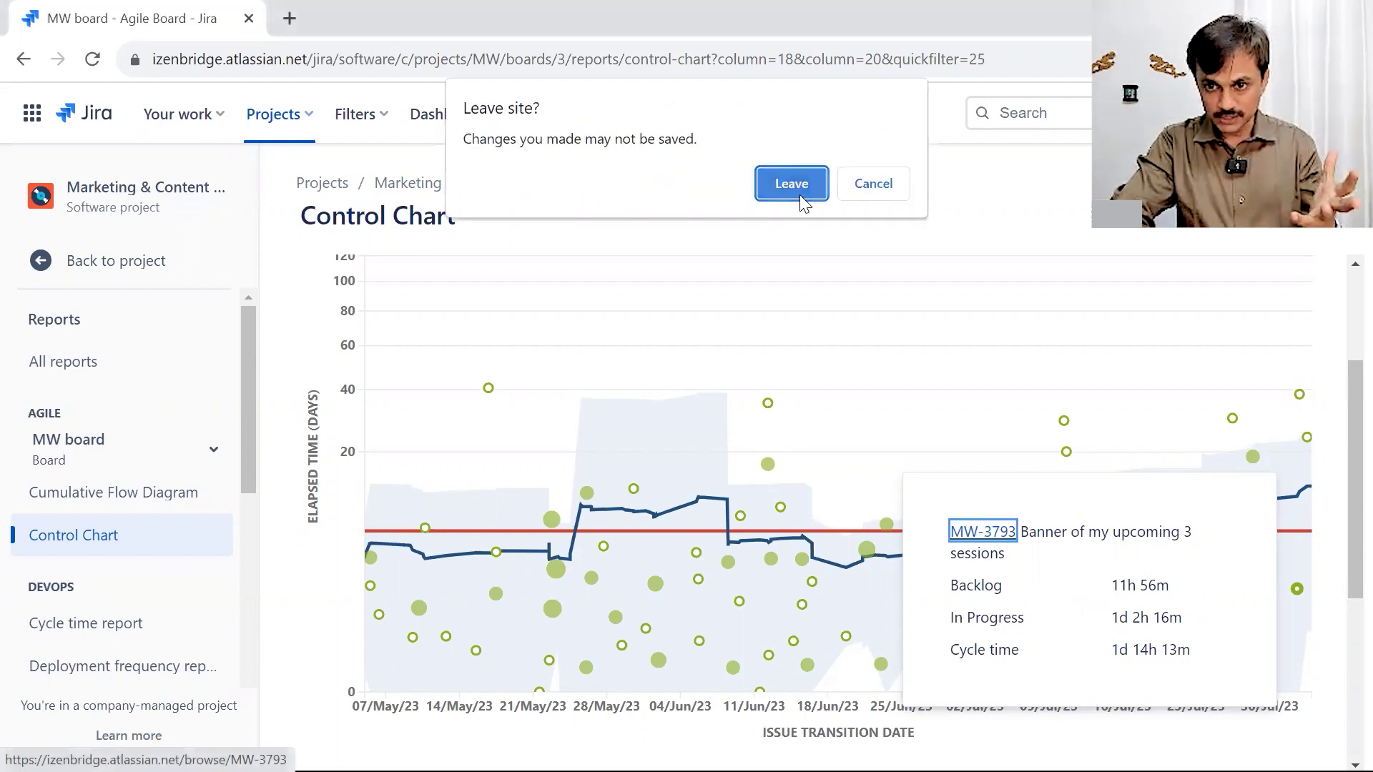
{"action": "left_click", "coordinate": [792, 184]}
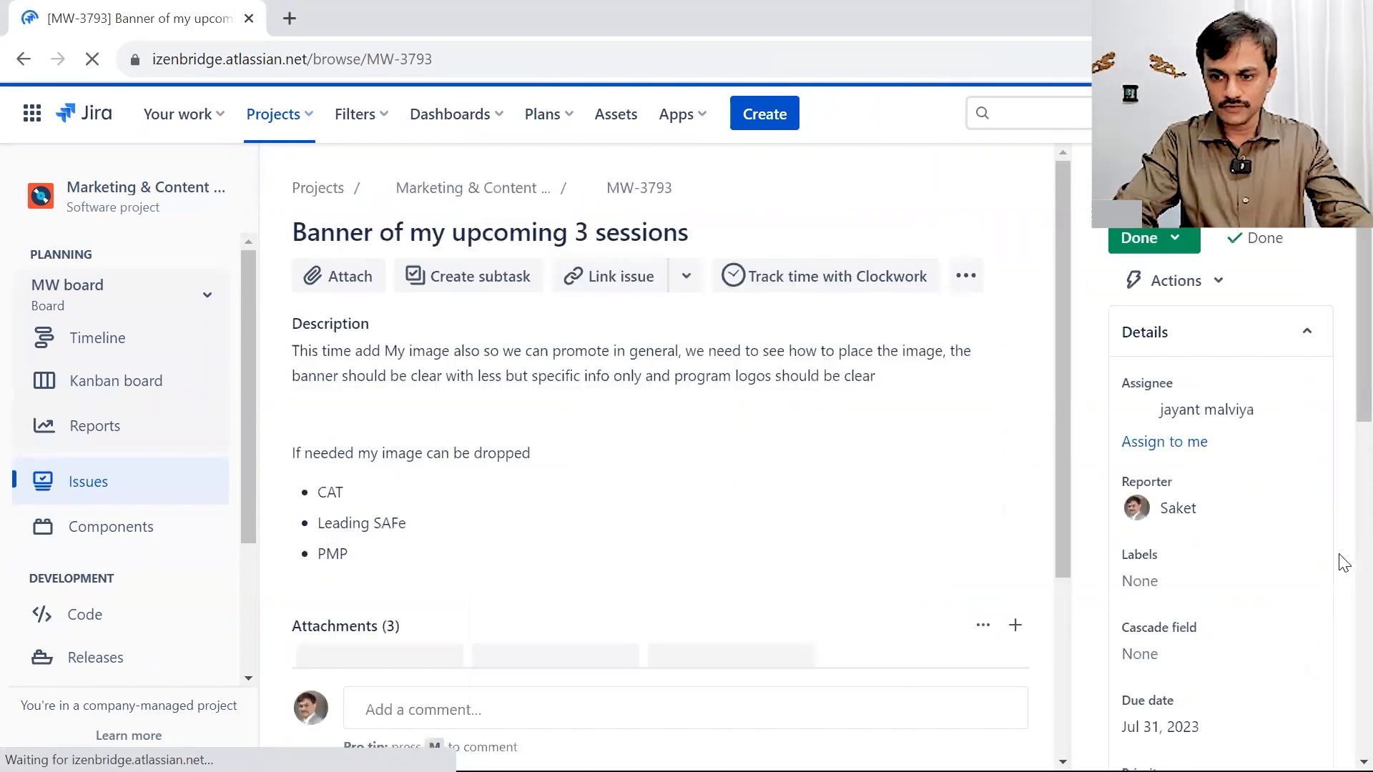
{"action": "scroll", "coordinate": [1341, 561], "scroll_direction": "down", "scroll_amount": 5}
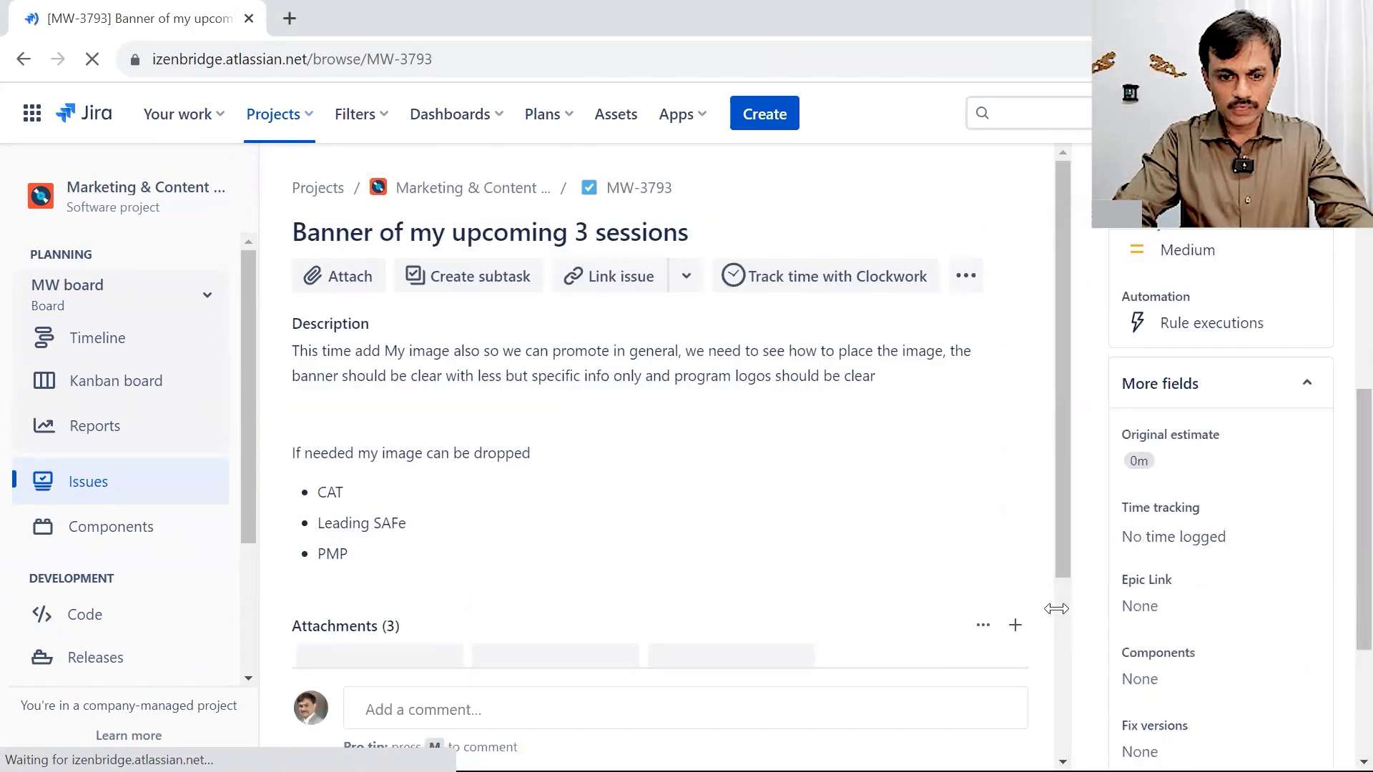
{"action": "scroll", "coordinate": [1056, 608], "scroll_direction": "down", "scroll_amount": 4}
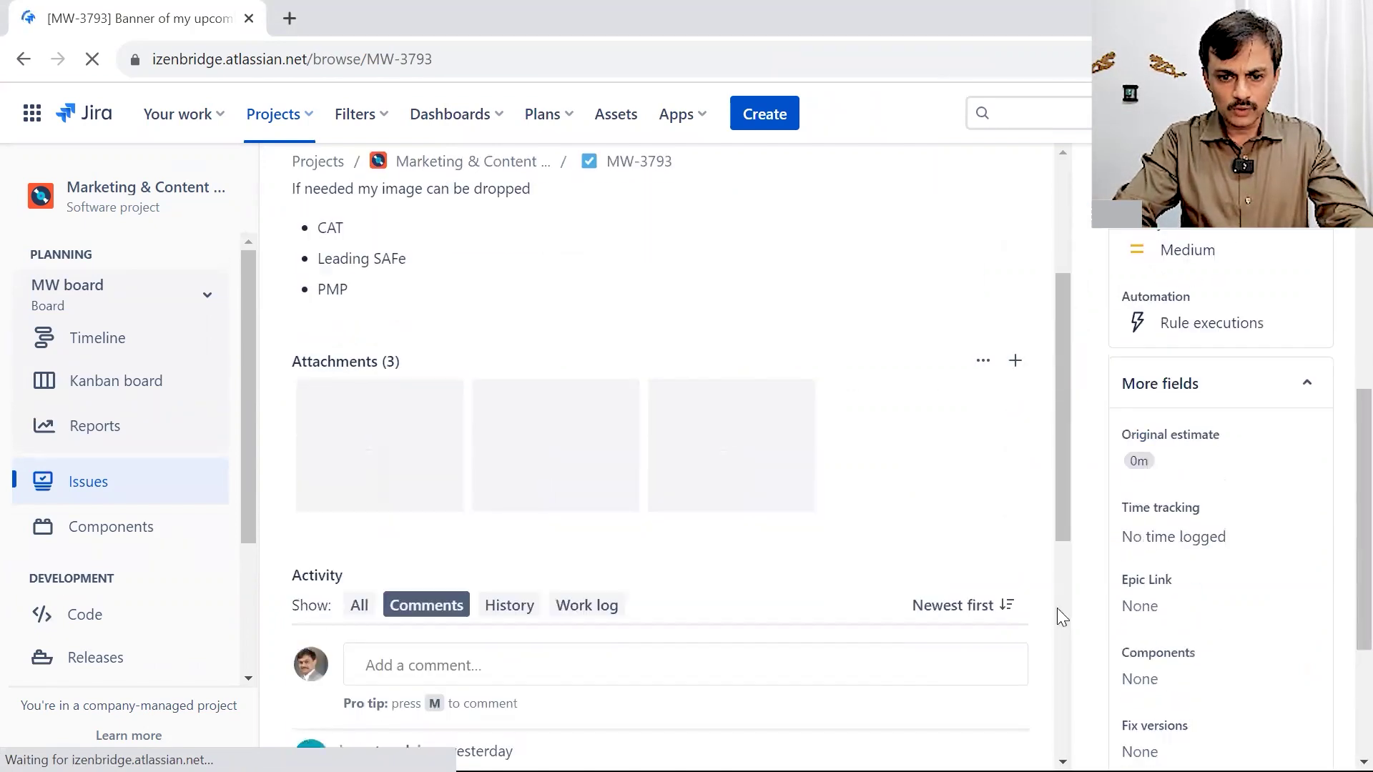
{"action": "left_click", "coordinate": [502, 608]}
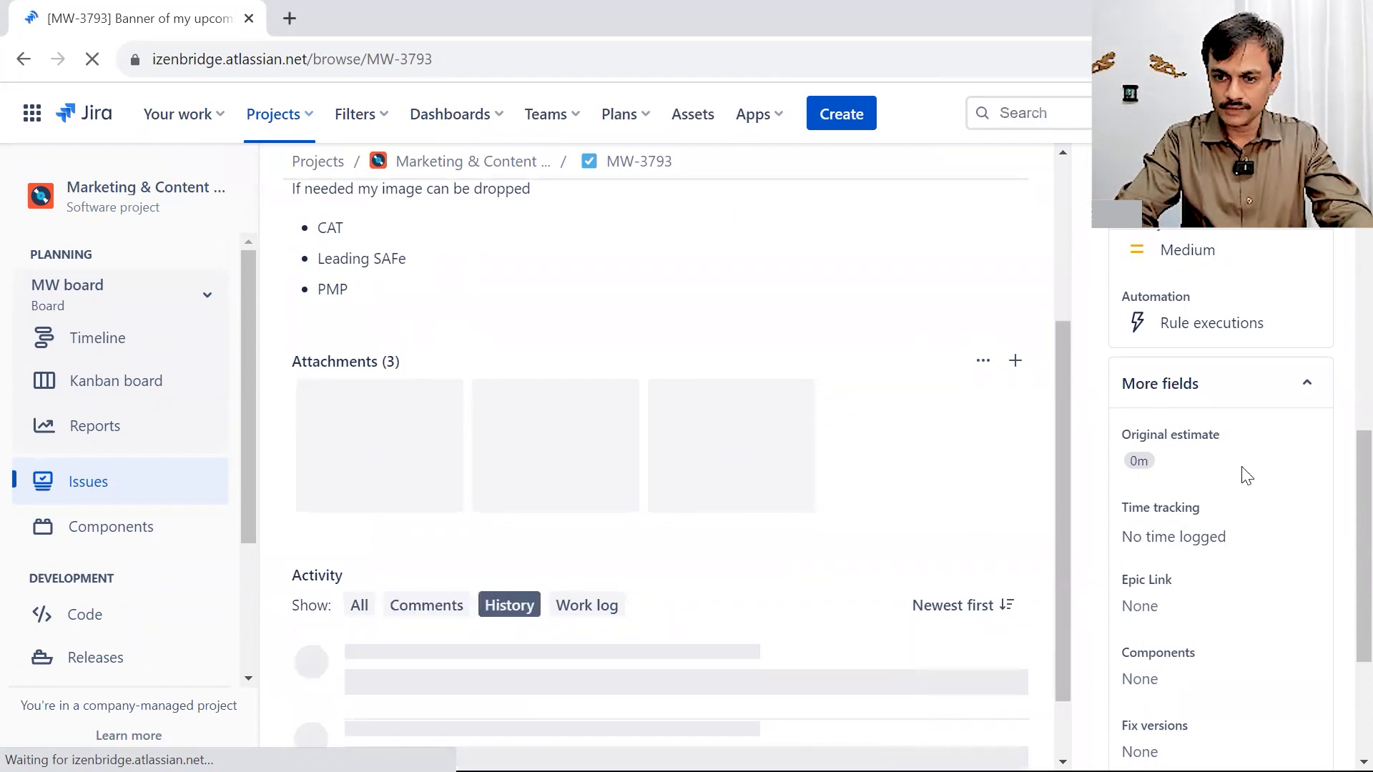
{"action": "scroll", "coordinate": [1341, 500], "scroll_direction": "down", "scroll_amount": 3}
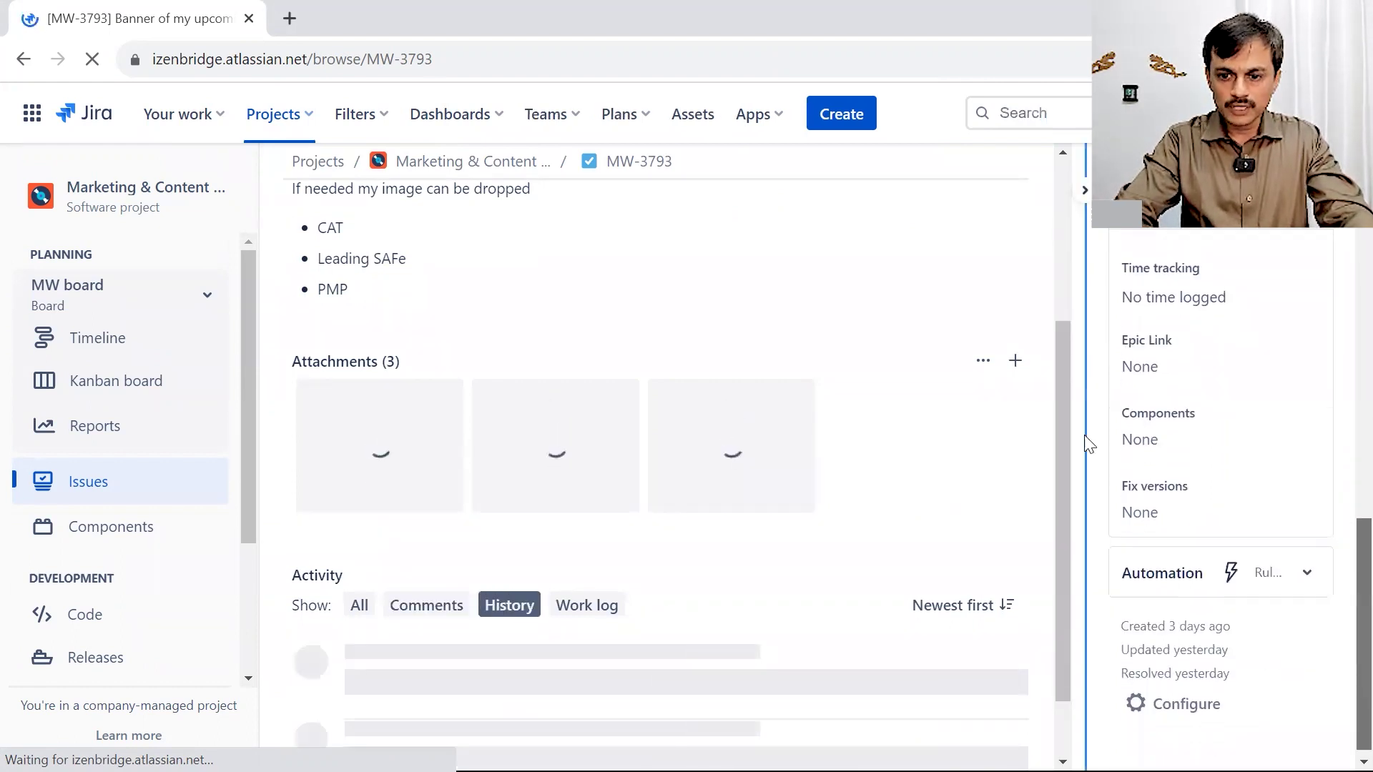
{"action": "scroll", "coordinate": [1065, 457], "scroll_direction": "down", "scroll_amount": 1}
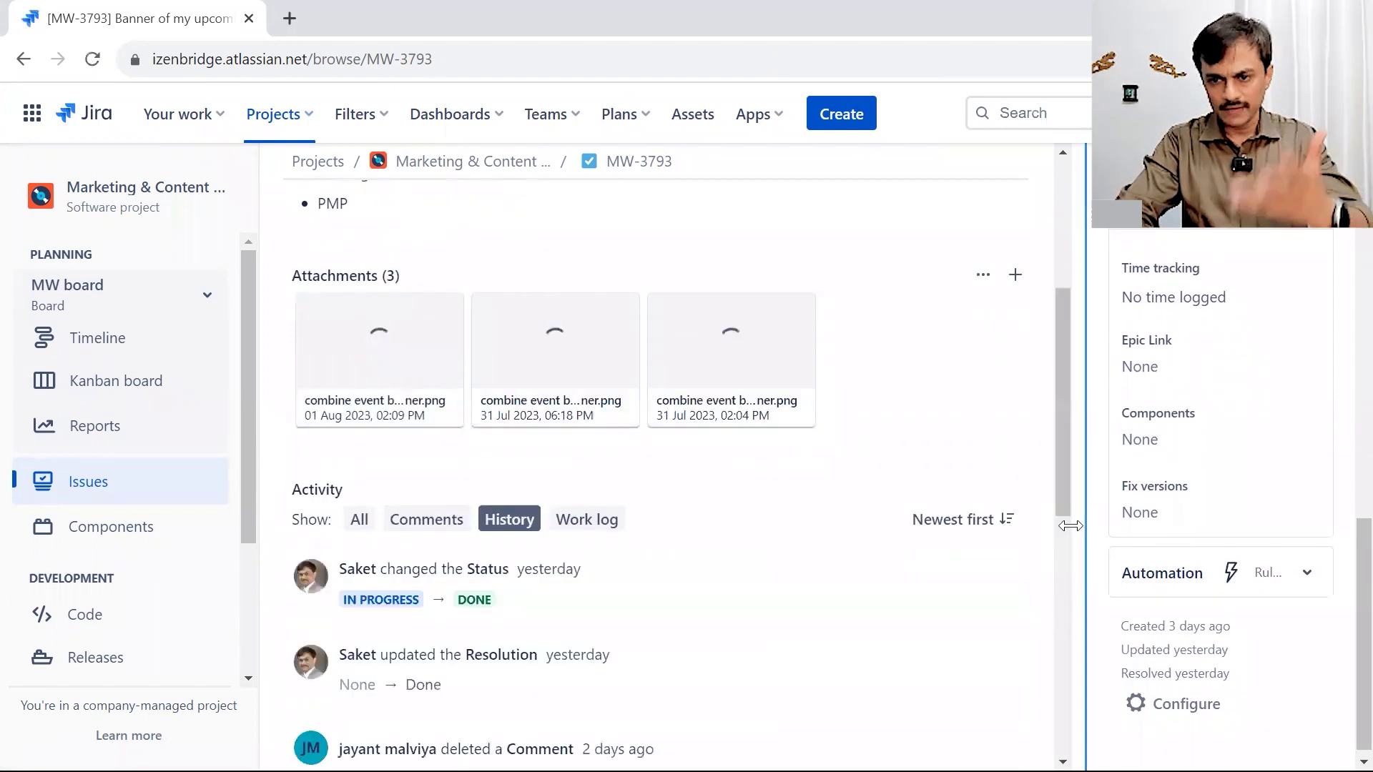
{"action": "scroll", "coordinate": [1068, 488], "scroll_direction": "down", "scroll_amount": 1}
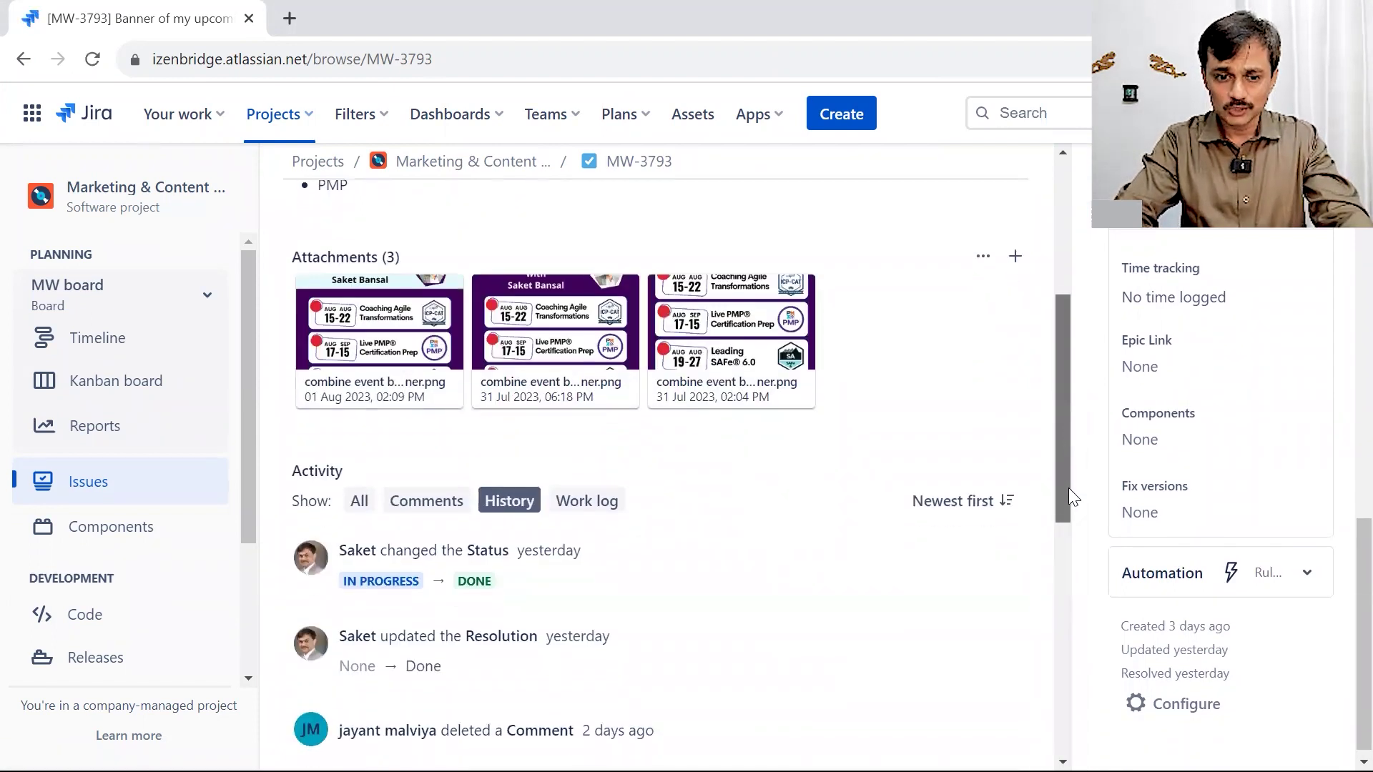
{"action": "scroll", "coordinate": [1068, 488], "scroll_direction": "down", "scroll_amount": 3}
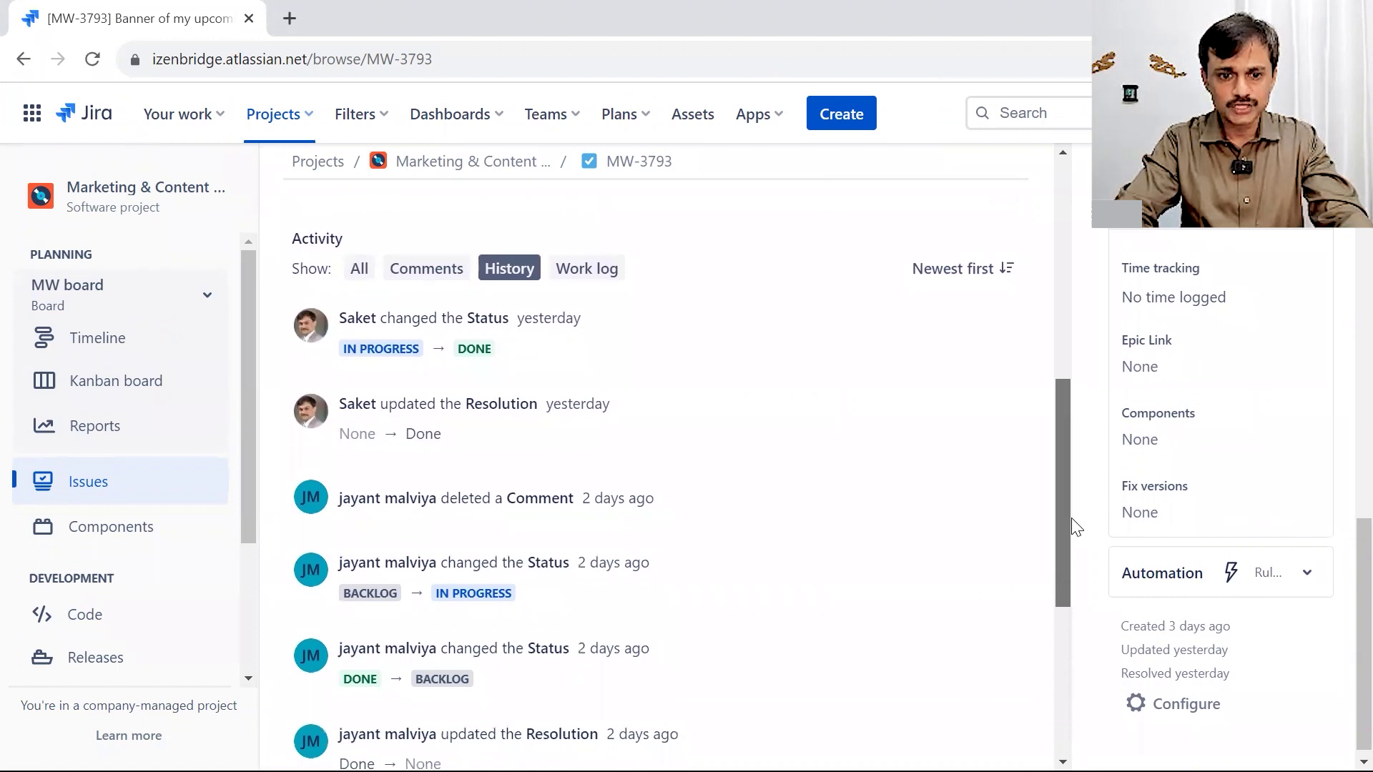
{"action": "scroll", "coordinate": [1072, 553], "scroll_direction": "down", "scroll_amount": 3}
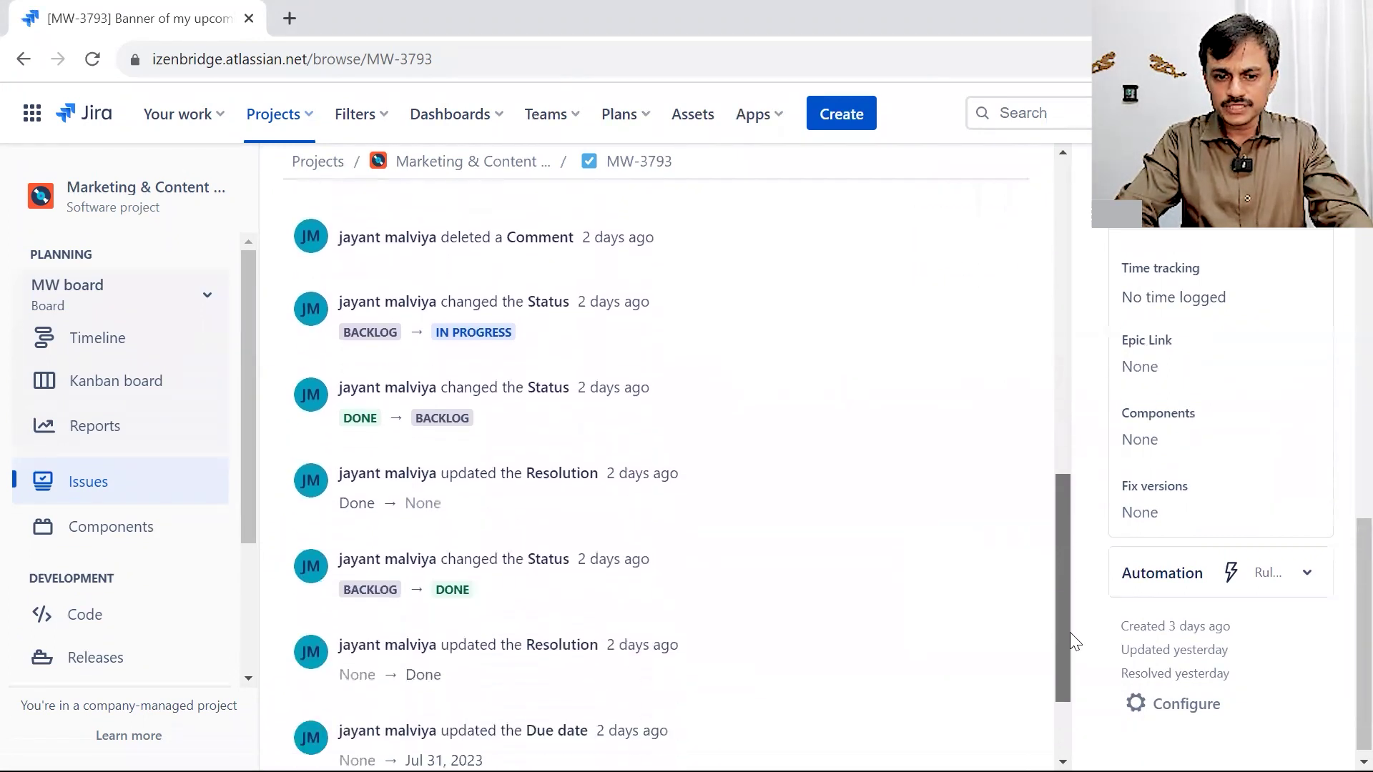
{"action": "left_click_drag", "start_coordinate": [1069, 634], "coordinate": [1067, 688]}
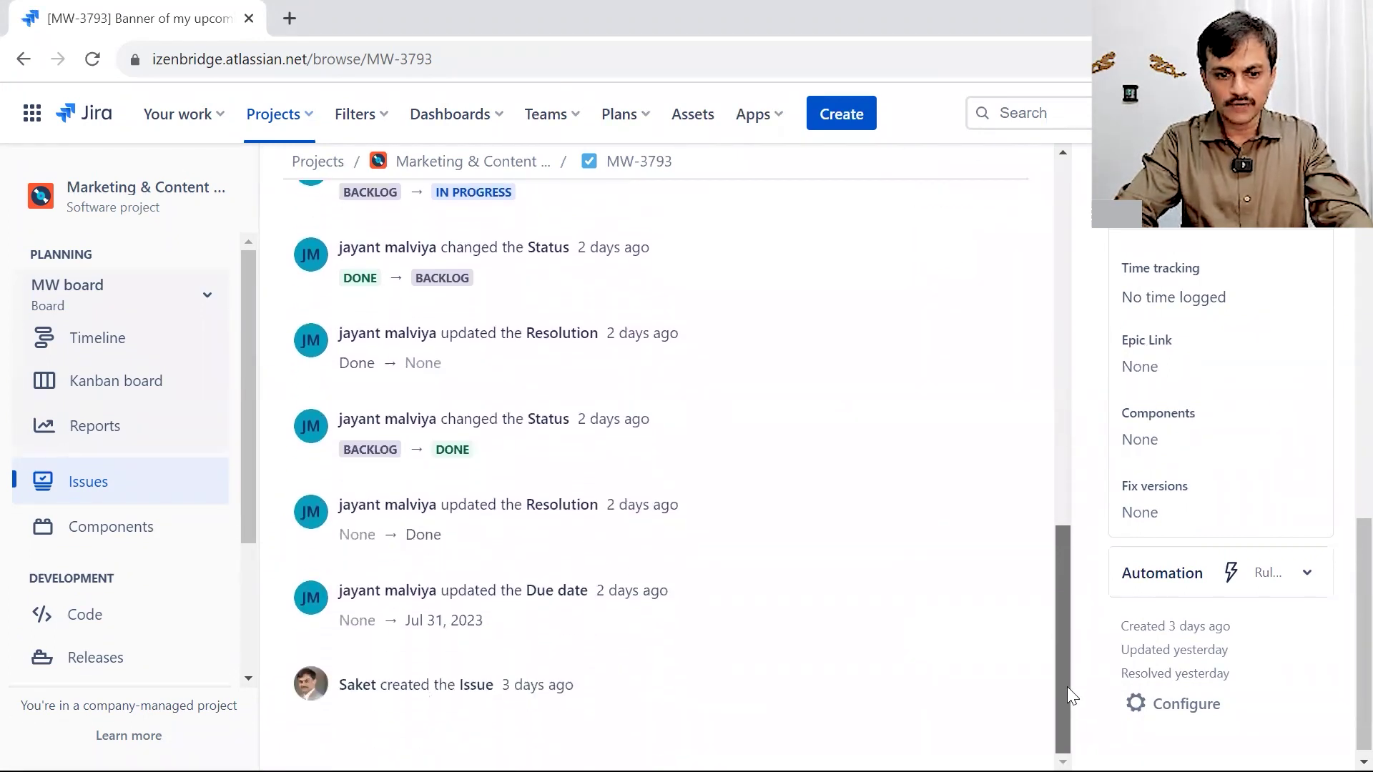
{"action": "left_click_drag", "start_coordinate": [1067, 687], "coordinate": [1065, 528]}
{"action": "left_click_drag", "start_coordinate": [1064, 521], "coordinate": [1060, 235]}
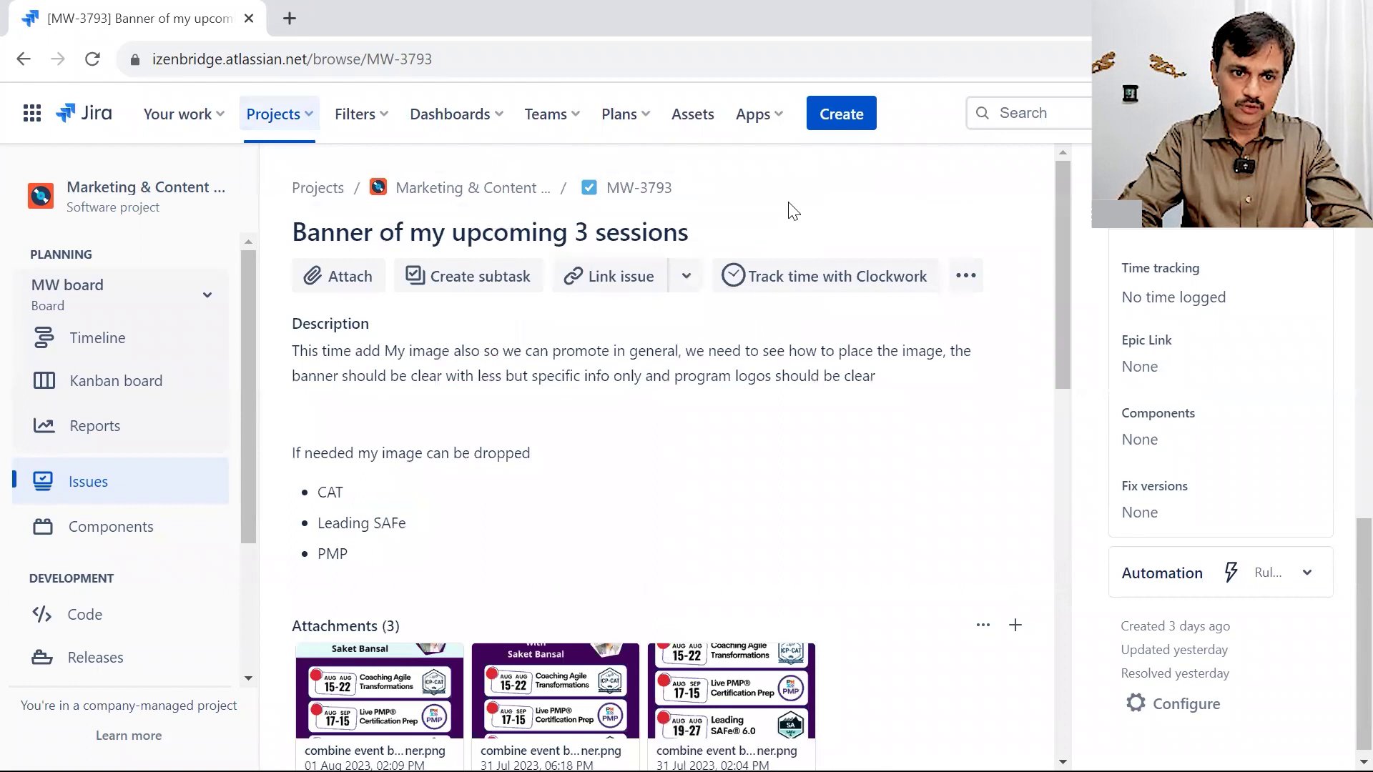
{"action": "left_click", "coordinate": [24, 63]}
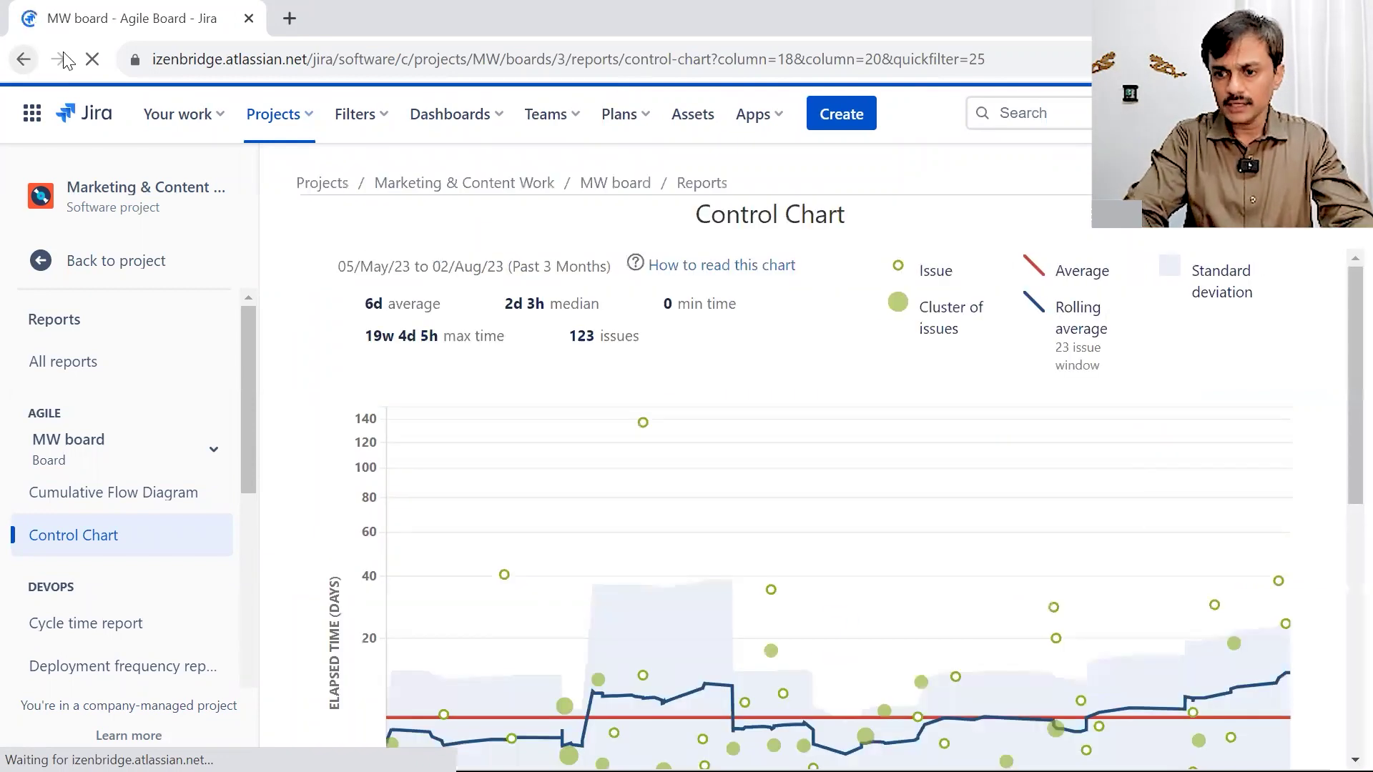
Swap the 'Created By Me' quick filter for 'Web Team'.
{"action": "scroll", "coordinate": [1339, 334], "scroll_direction": "down", "scroll_amount": 6}
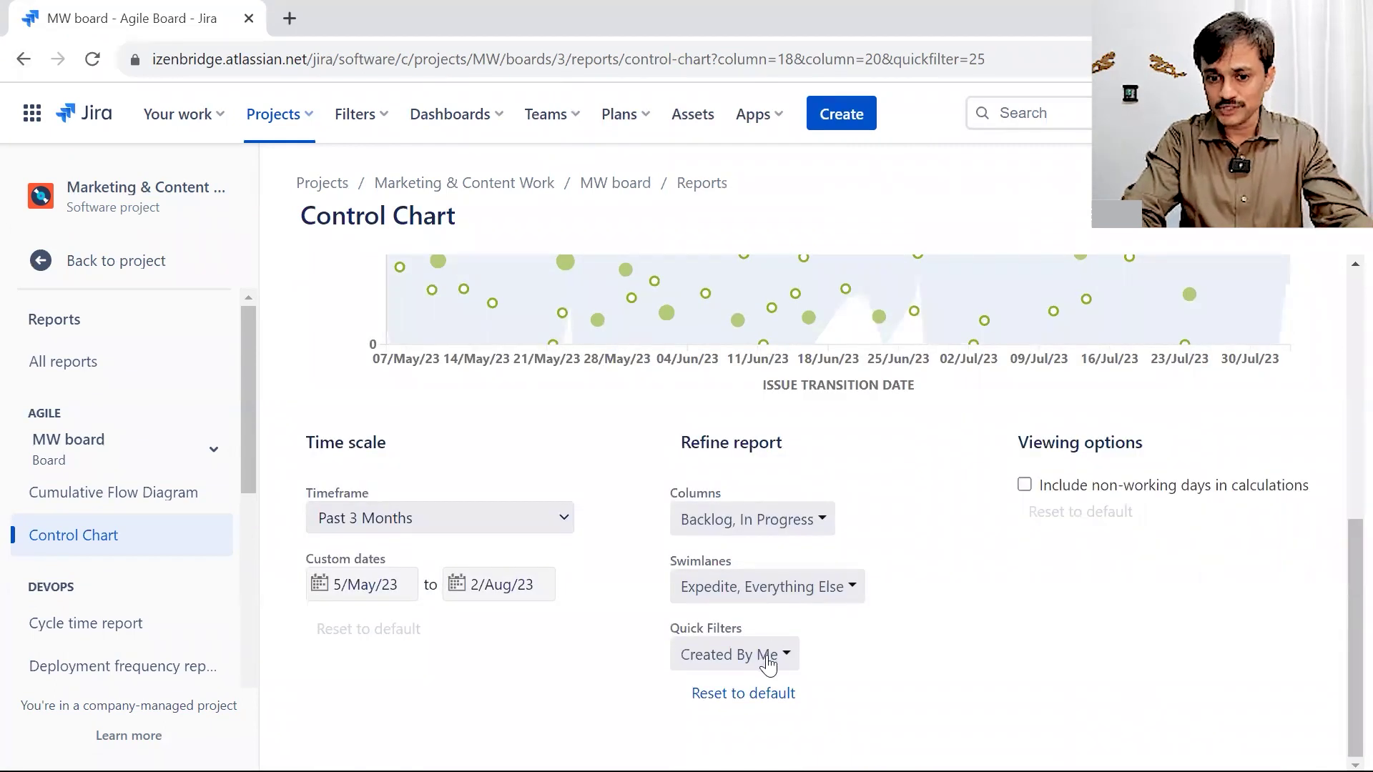
{"action": "left_click", "coordinate": [772, 652]}
{"action": "left_click", "coordinate": [425, 676]}
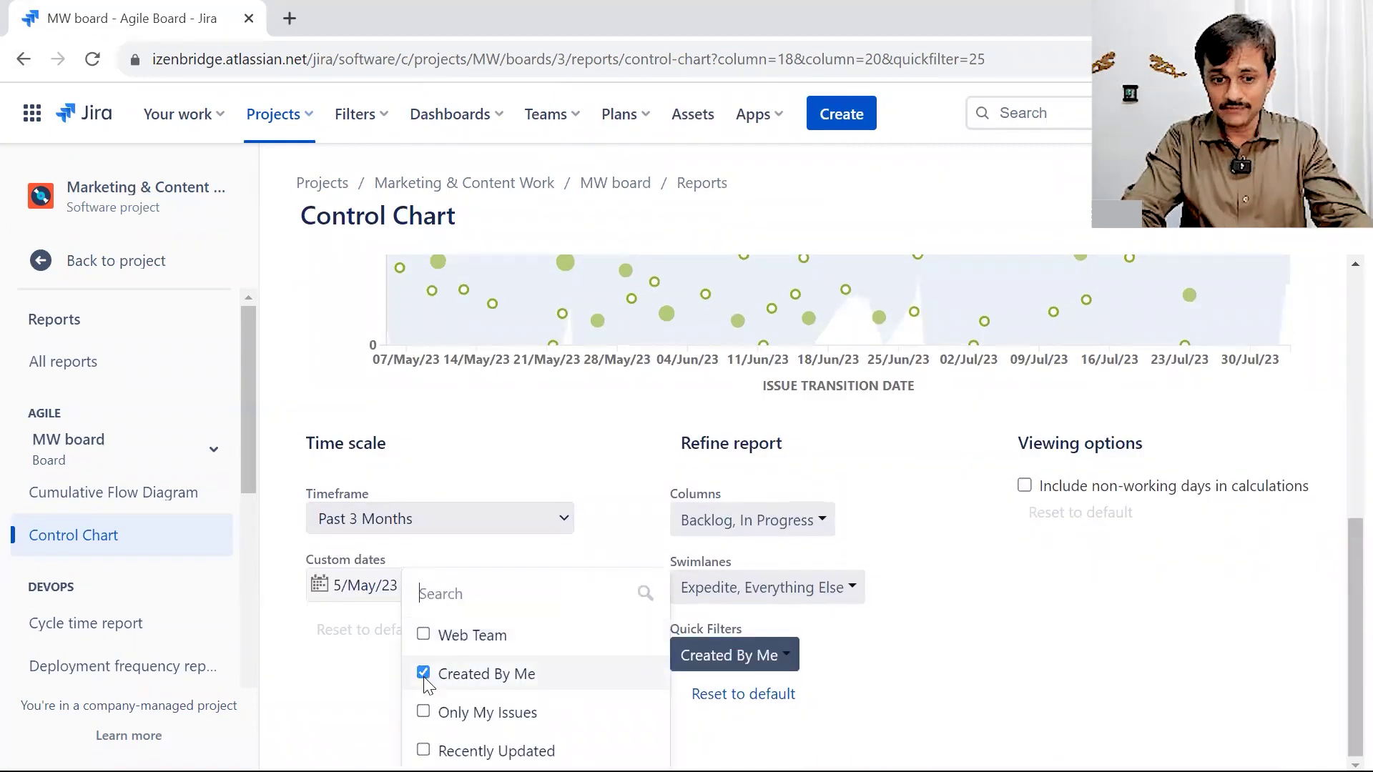
{"action": "left_click", "coordinate": [423, 636]}
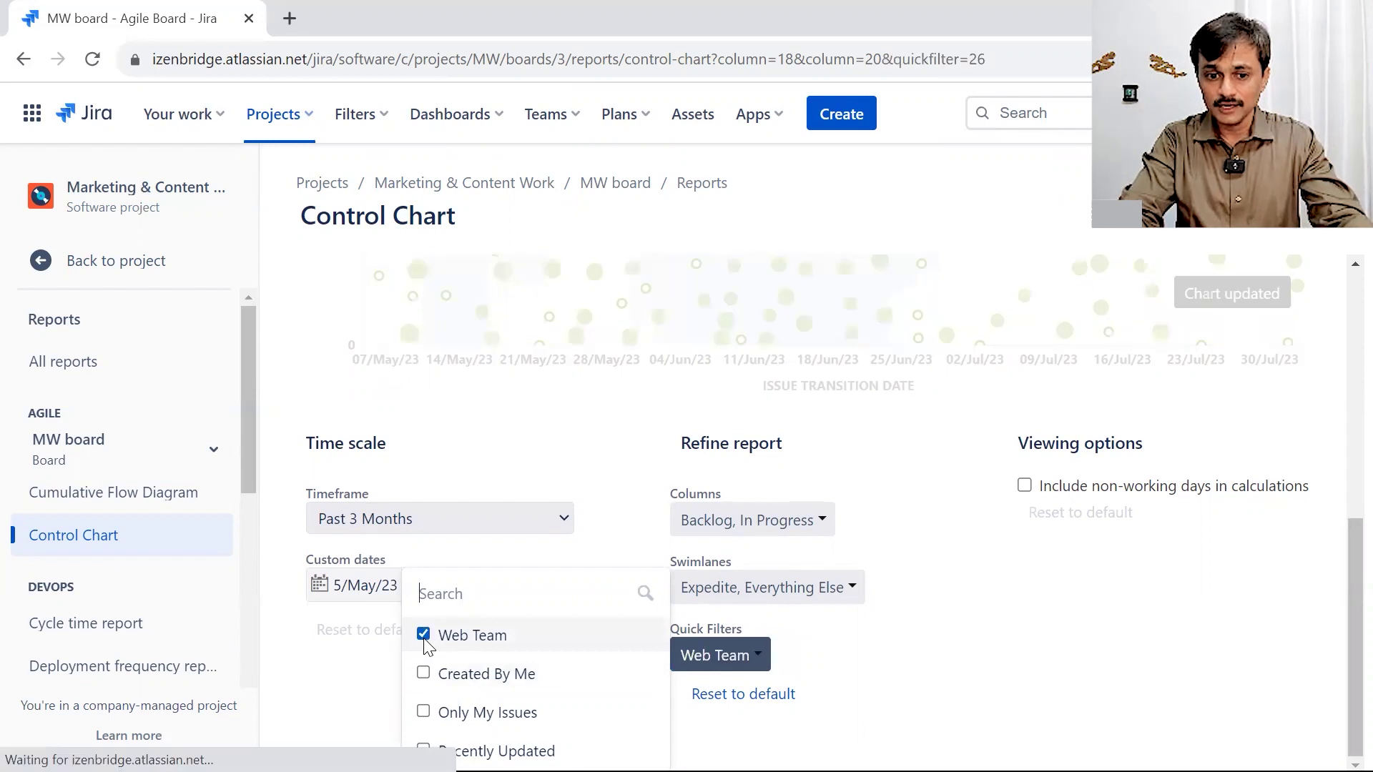
{"action": "left_click", "coordinate": [1082, 721]}
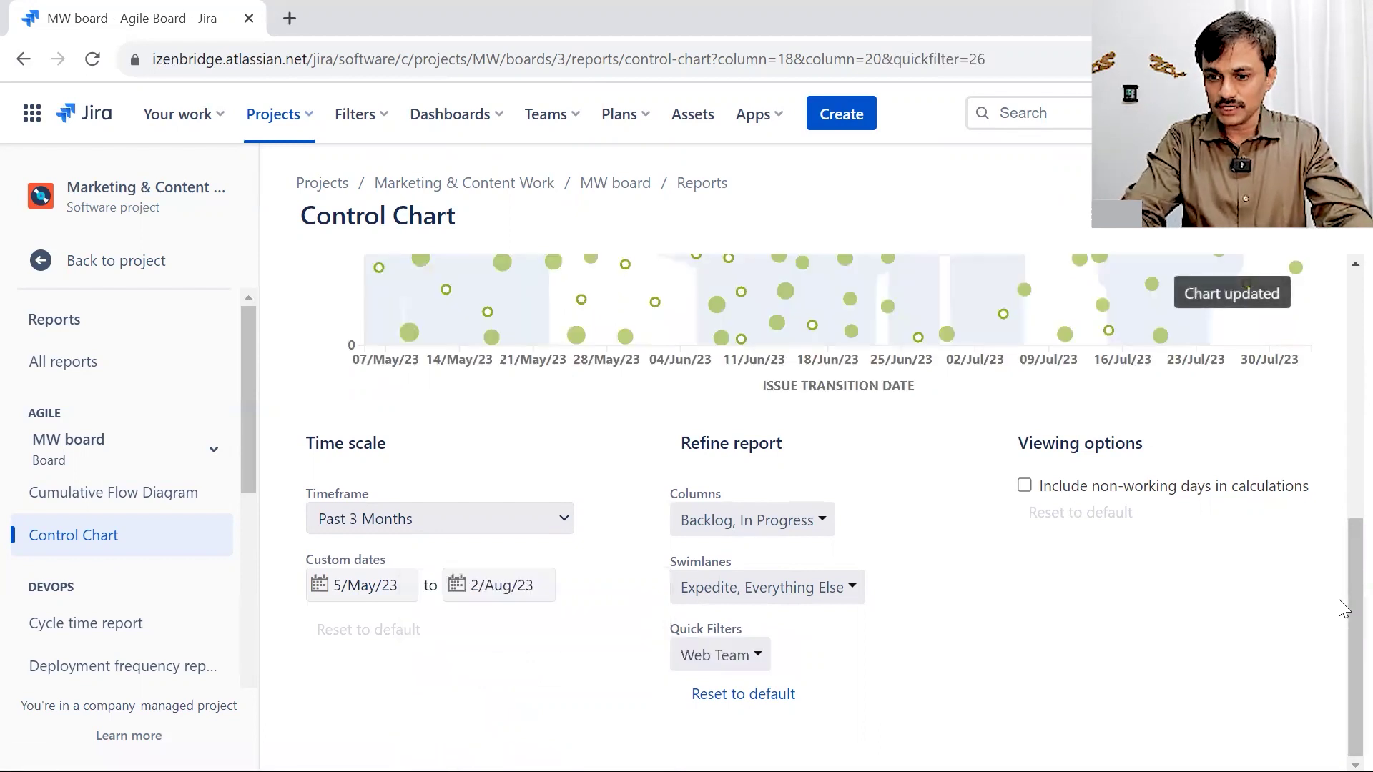
Confirm the chart still uses Backlog and In Progress columns and that Web Team is active.
{"action": "left_click_drag", "start_coordinate": [1344, 599], "coordinate": [1341, 462]}
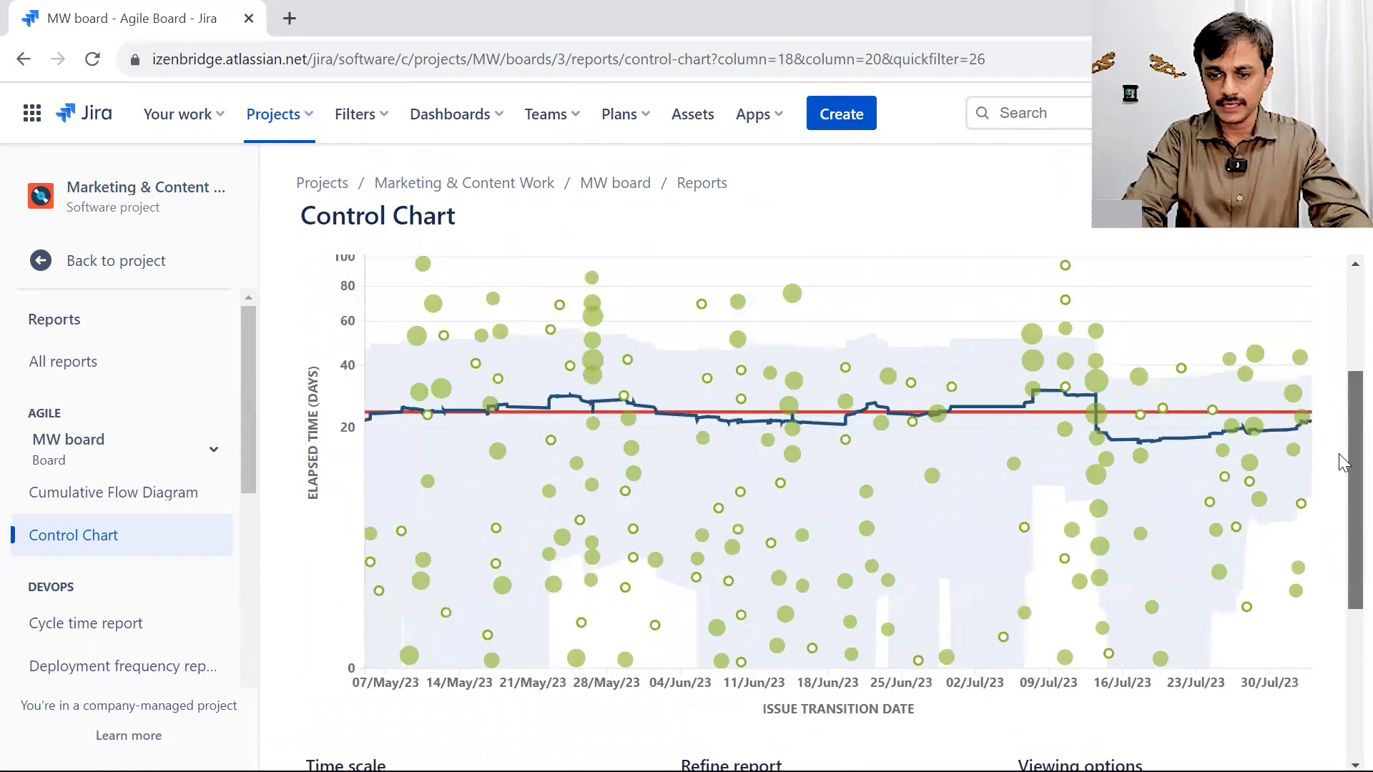
{"action": "scroll", "coordinate": [1343, 588], "scroll_direction": "down", "scroll_amount": 3}
{"action": "scroll", "coordinate": [1343, 588], "scroll_direction": "down", "scroll_amount": 1}
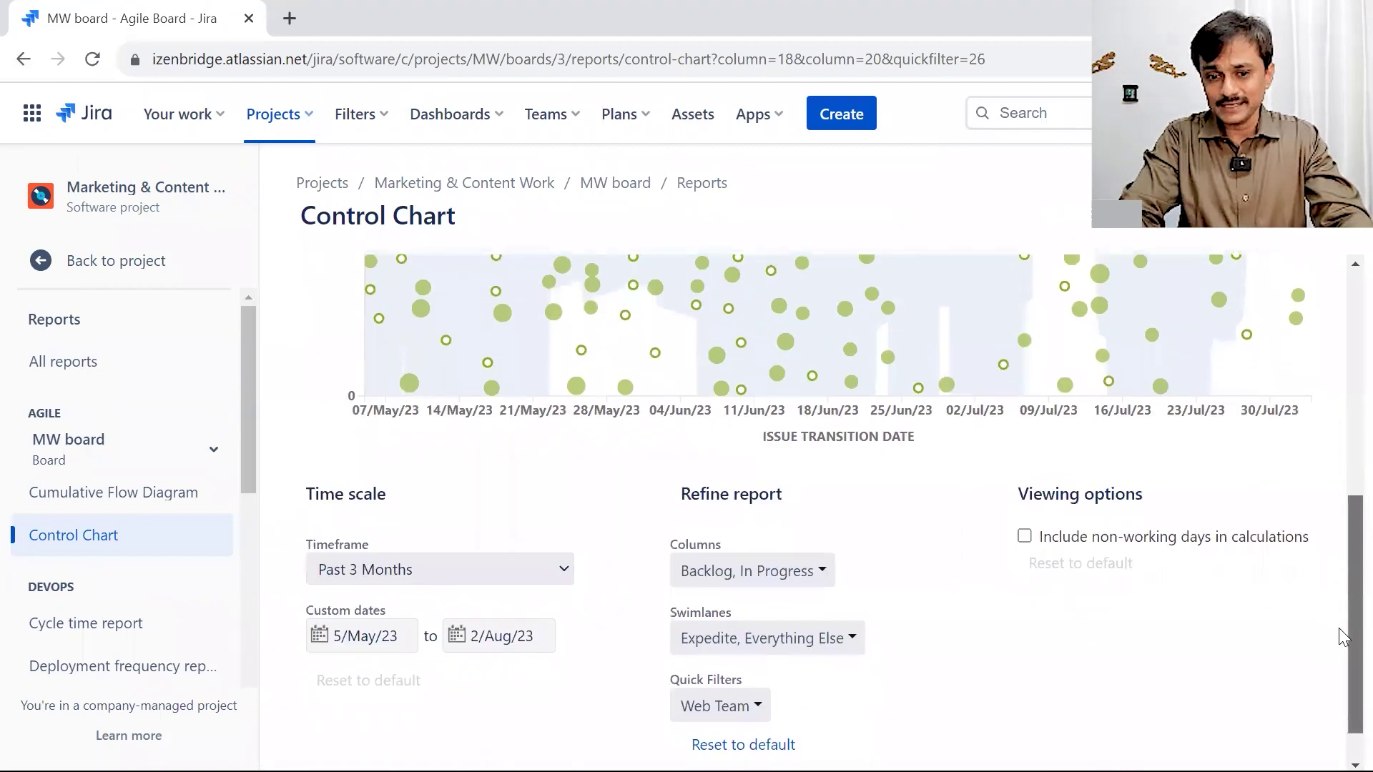
{"action": "left_click", "coordinate": [765, 529]}
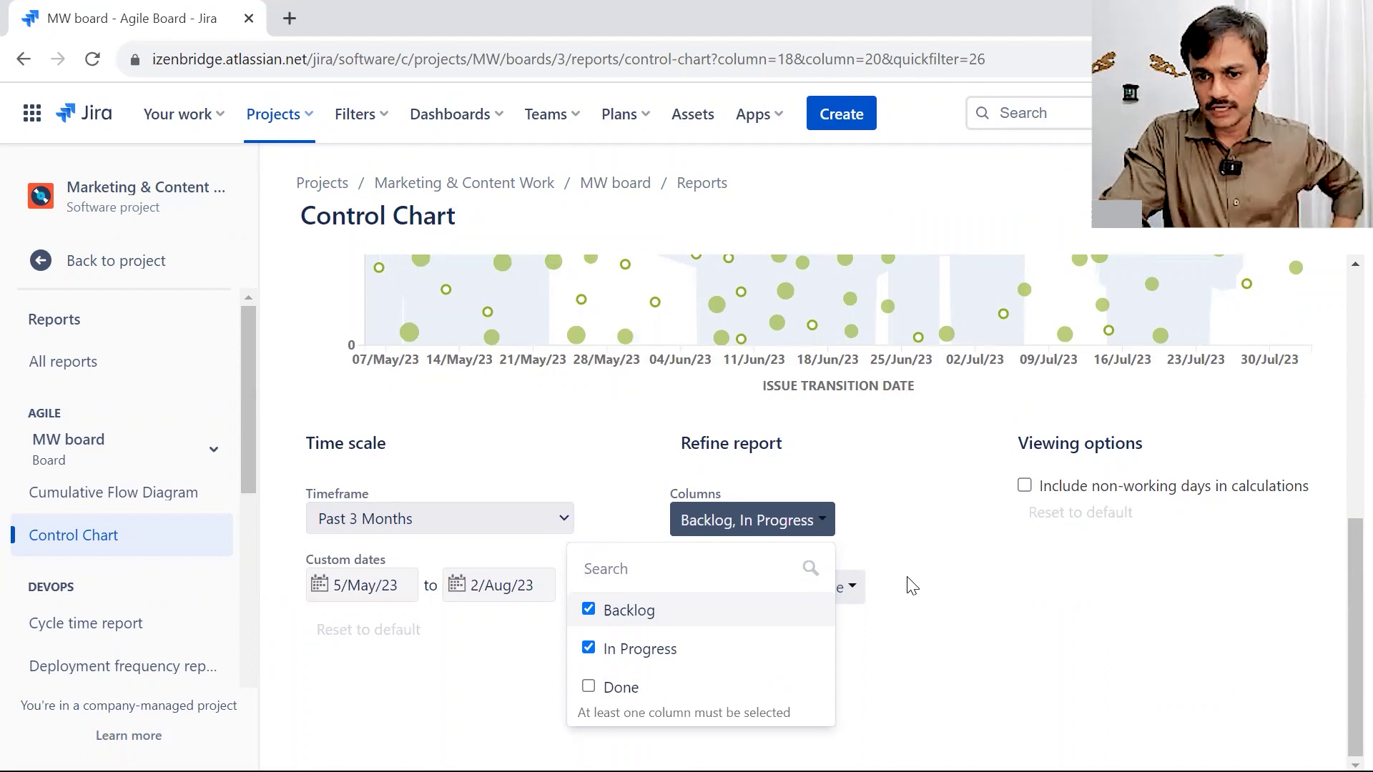
{"action": "left_click", "coordinate": [1064, 675]}
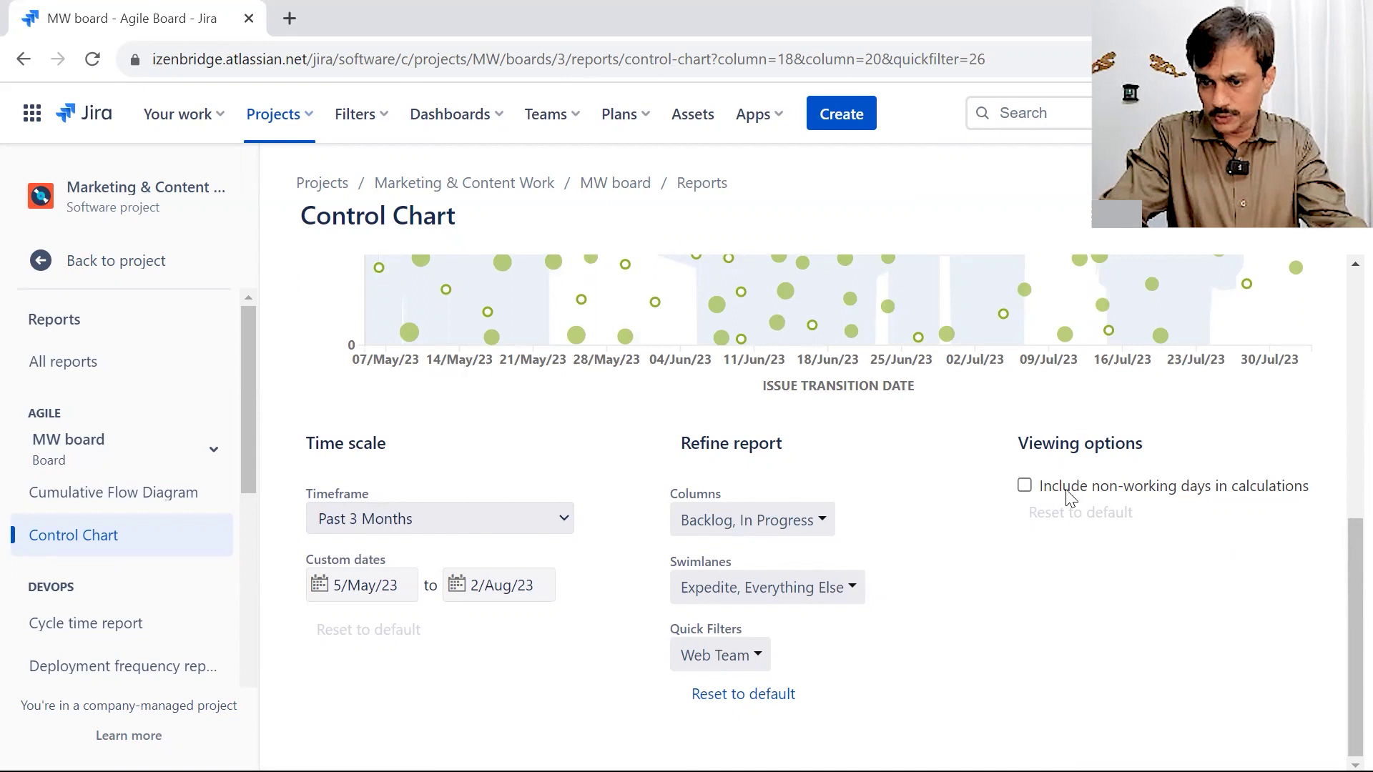
{"action": "mouse_move", "coordinate": [1338, 592]}
{"action": "left_mouse_down"}
{"action": "mouse_move", "coordinate": [1341, 330]}
{"action": "mouse_move", "coordinate": [1340, 598]}
{"action": "left_mouse_up"}
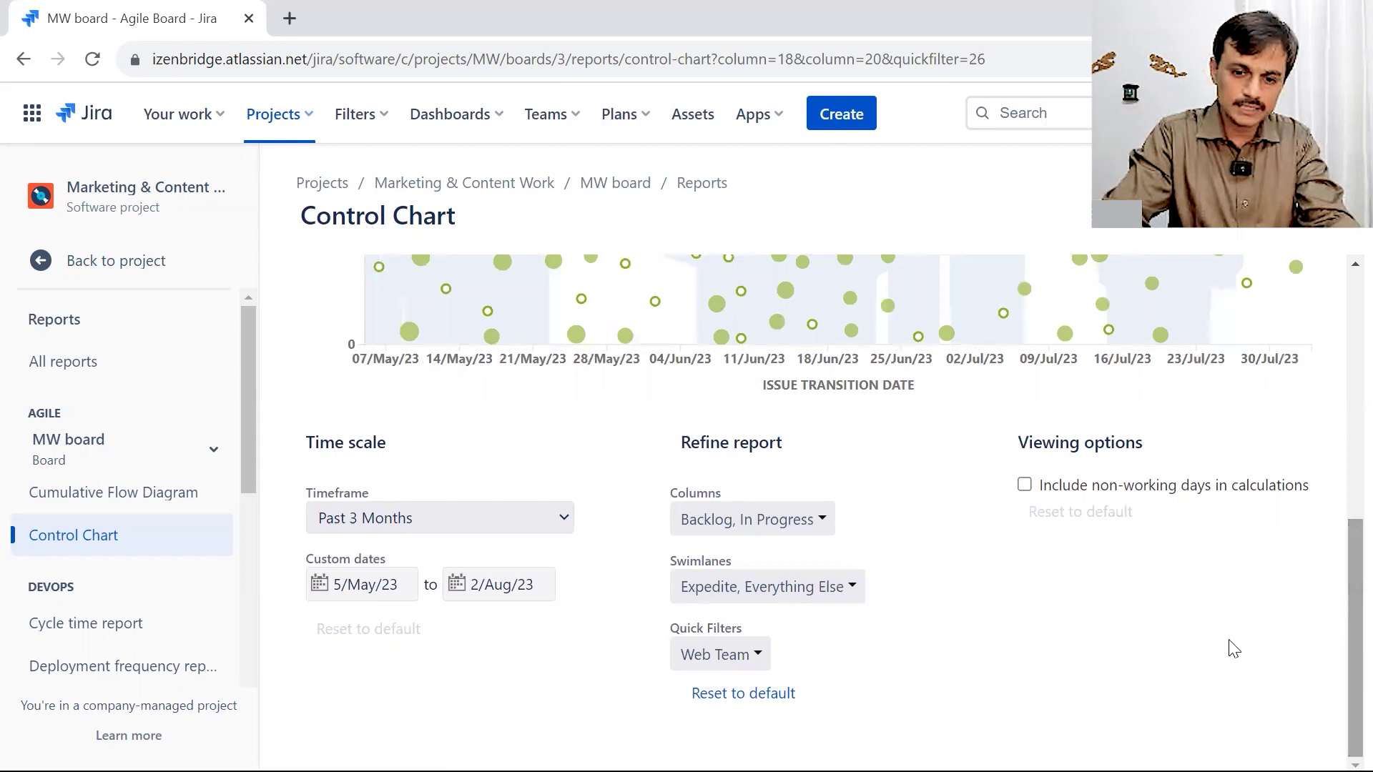
{"action": "left_click", "coordinate": [735, 667]}
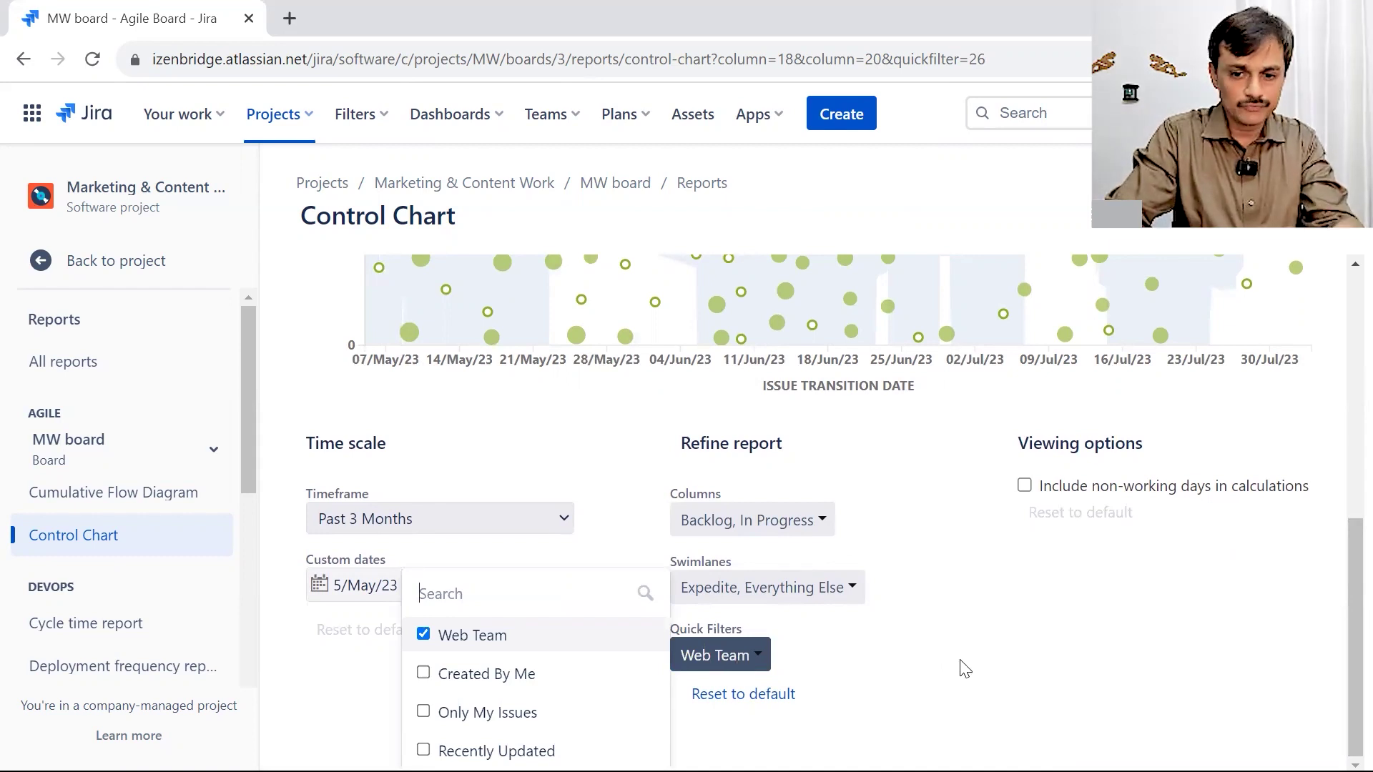
Close the quick filter list and scroll up to the 489-issue, 3w 3d 4h average summary.
{"action": "left_click", "coordinate": [1248, 647]}
{"action": "scroll", "coordinate": [1338, 576], "scroll_direction": "up", "scroll_amount": 7}
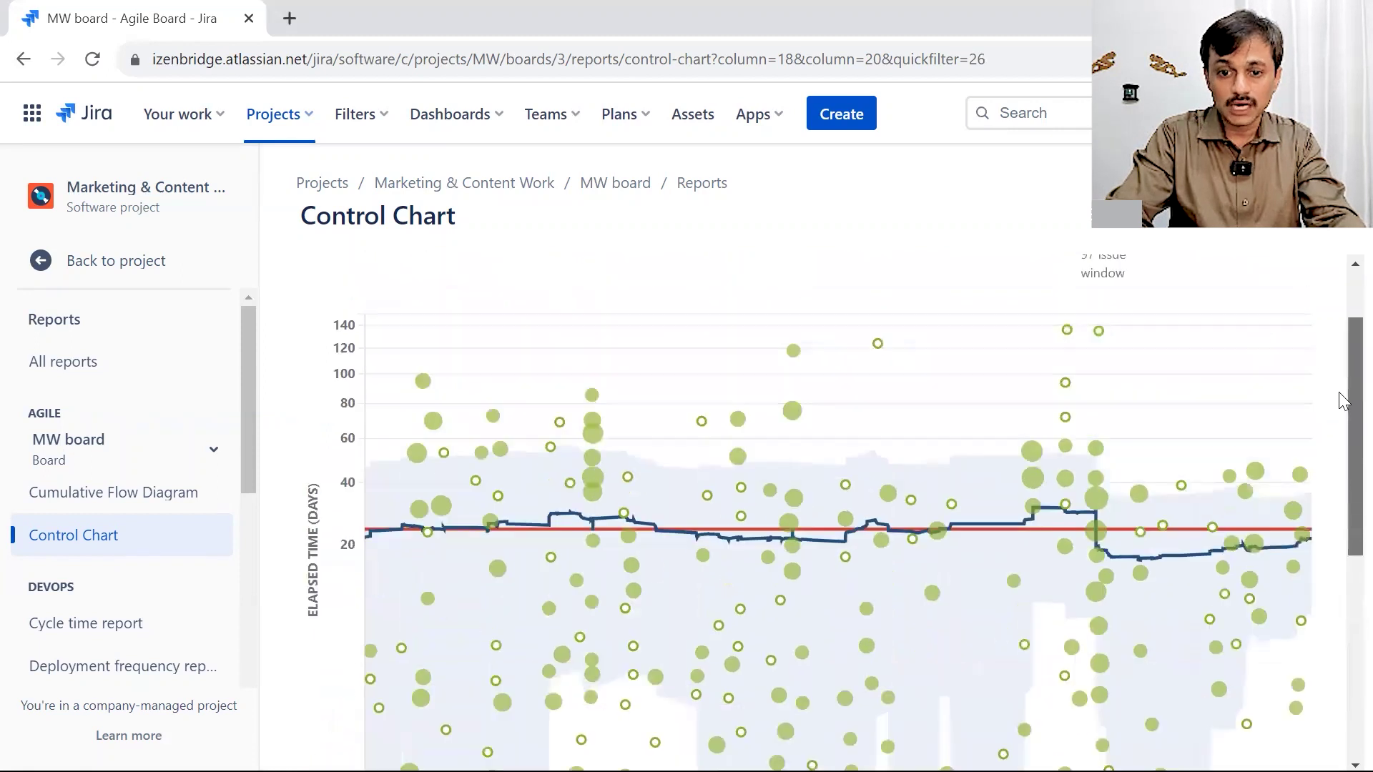
{"action": "scroll", "coordinate": [1339, 378], "scroll_direction": "up", "scroll_amount": 1}
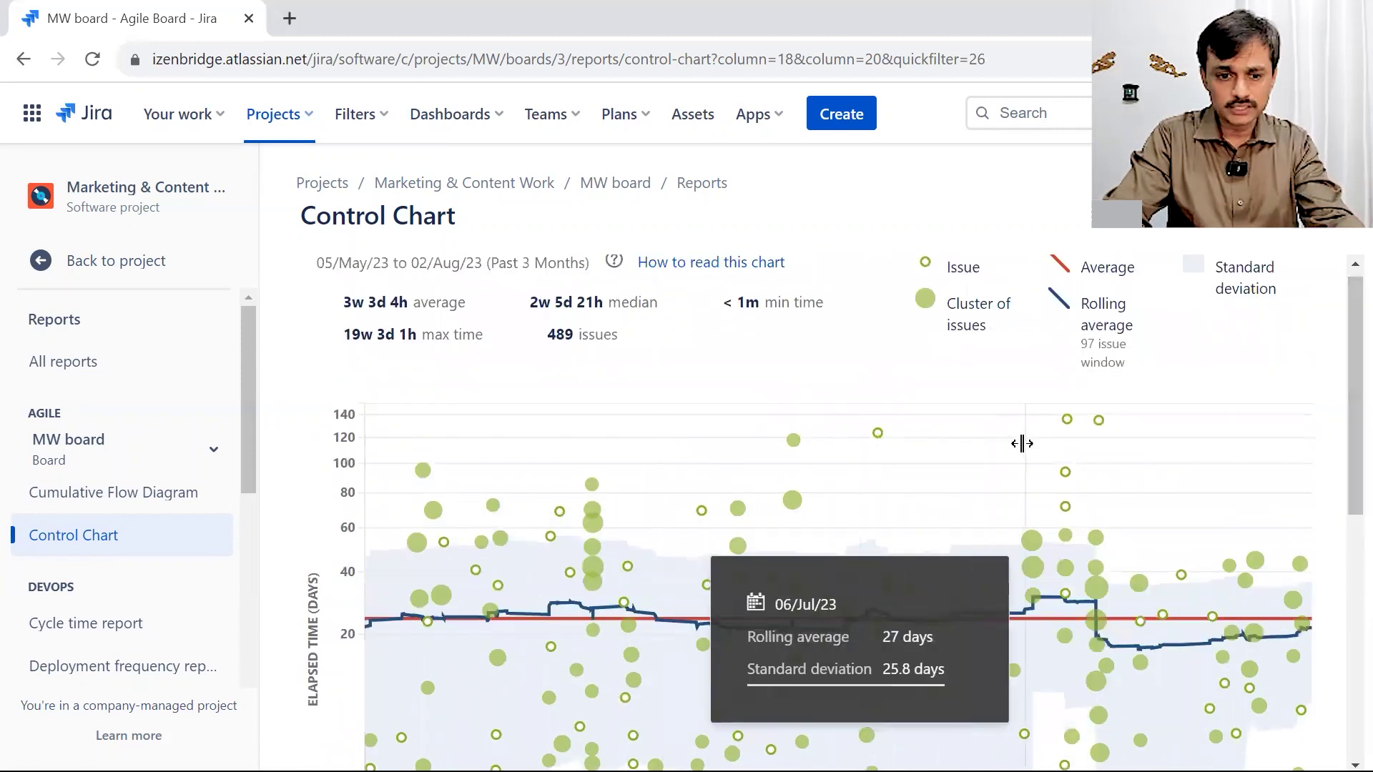